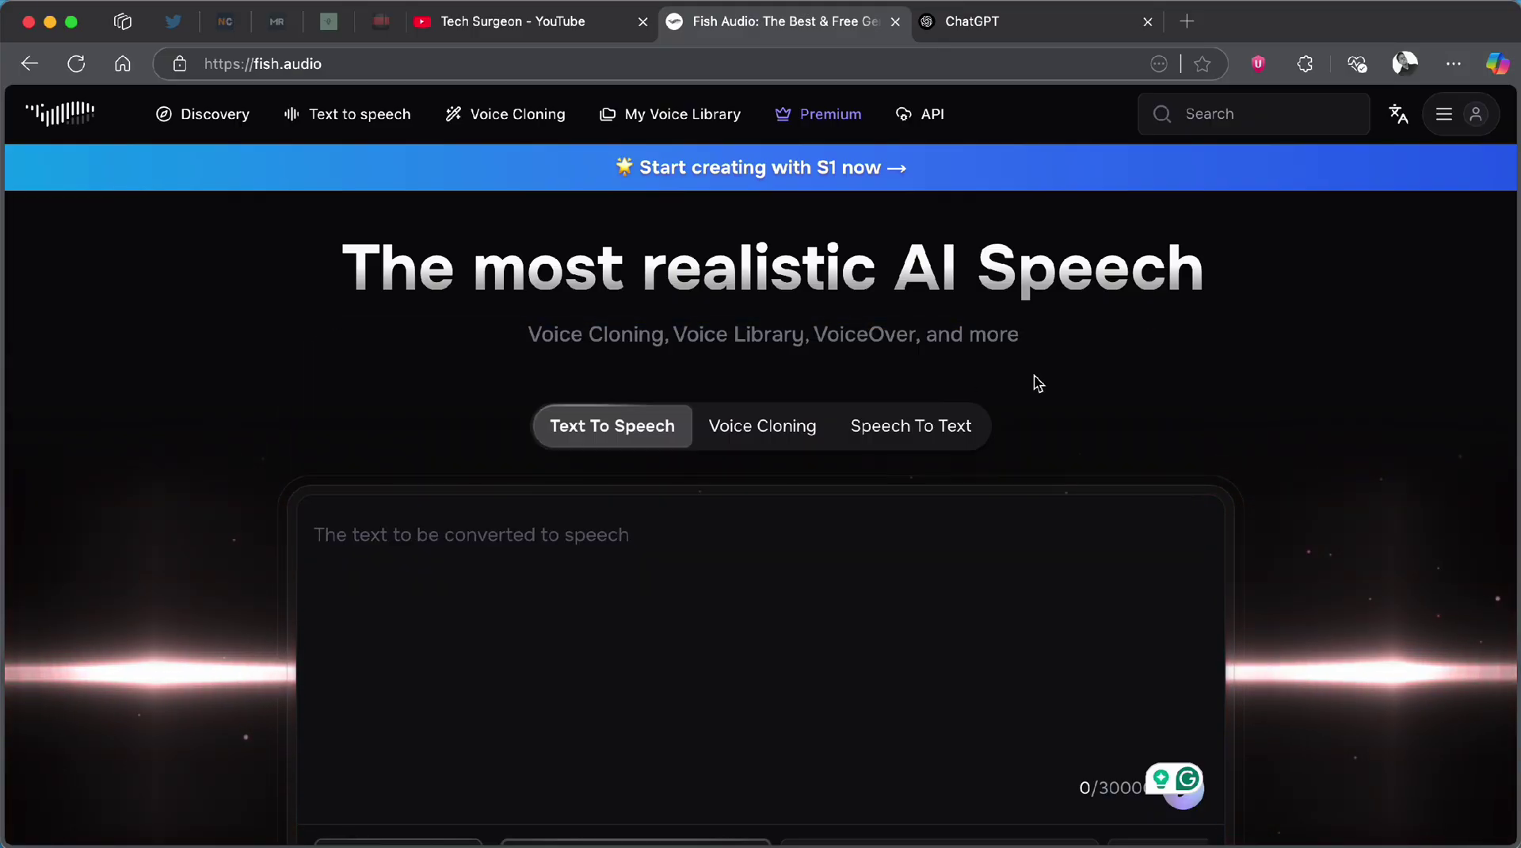
Open the account login page.
left_click(1458, 117)
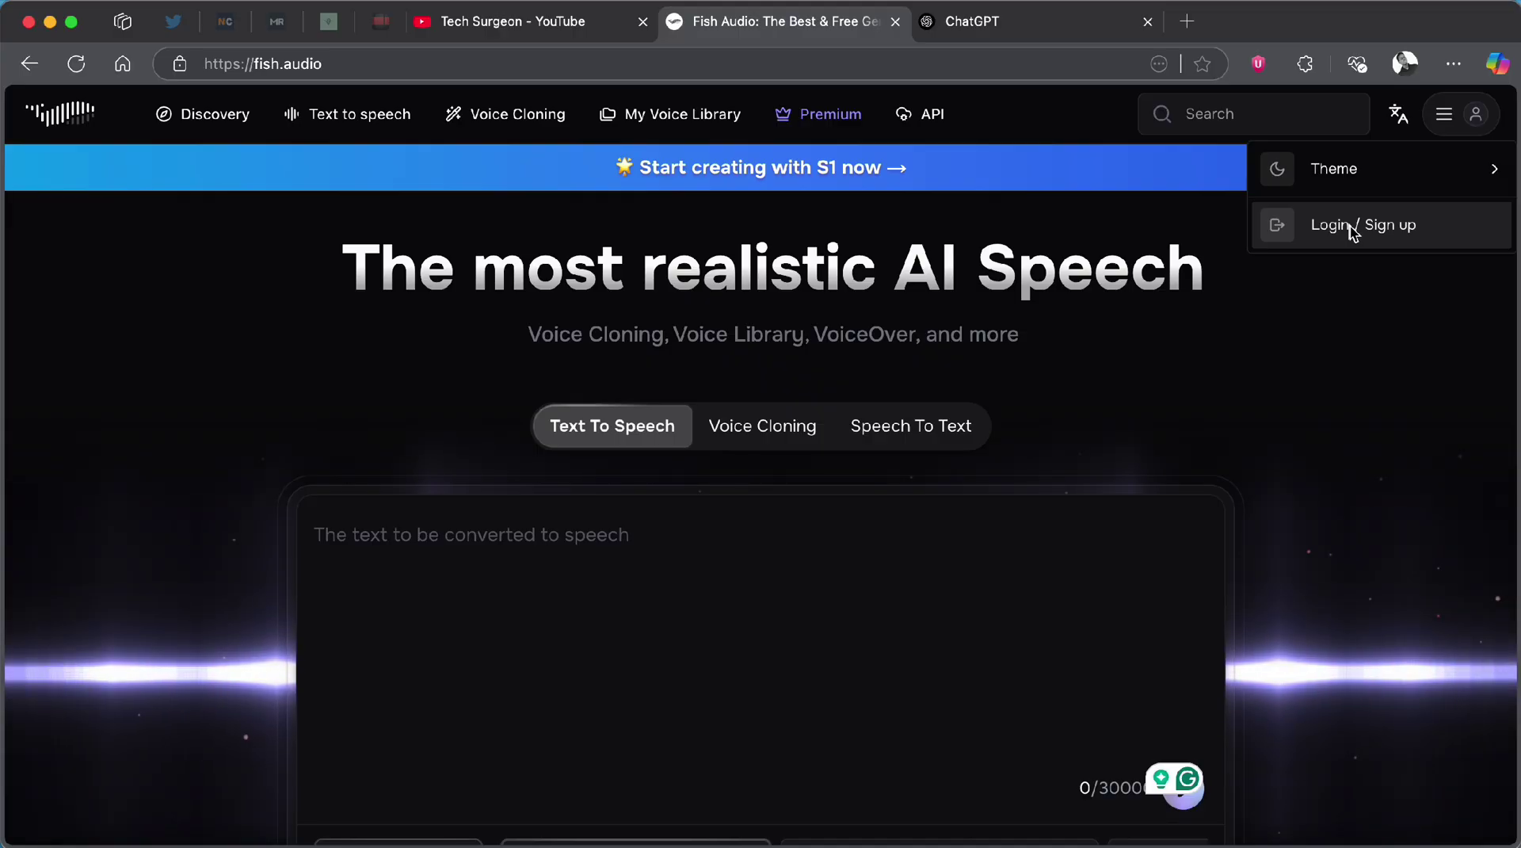
left_click(1353, 230)
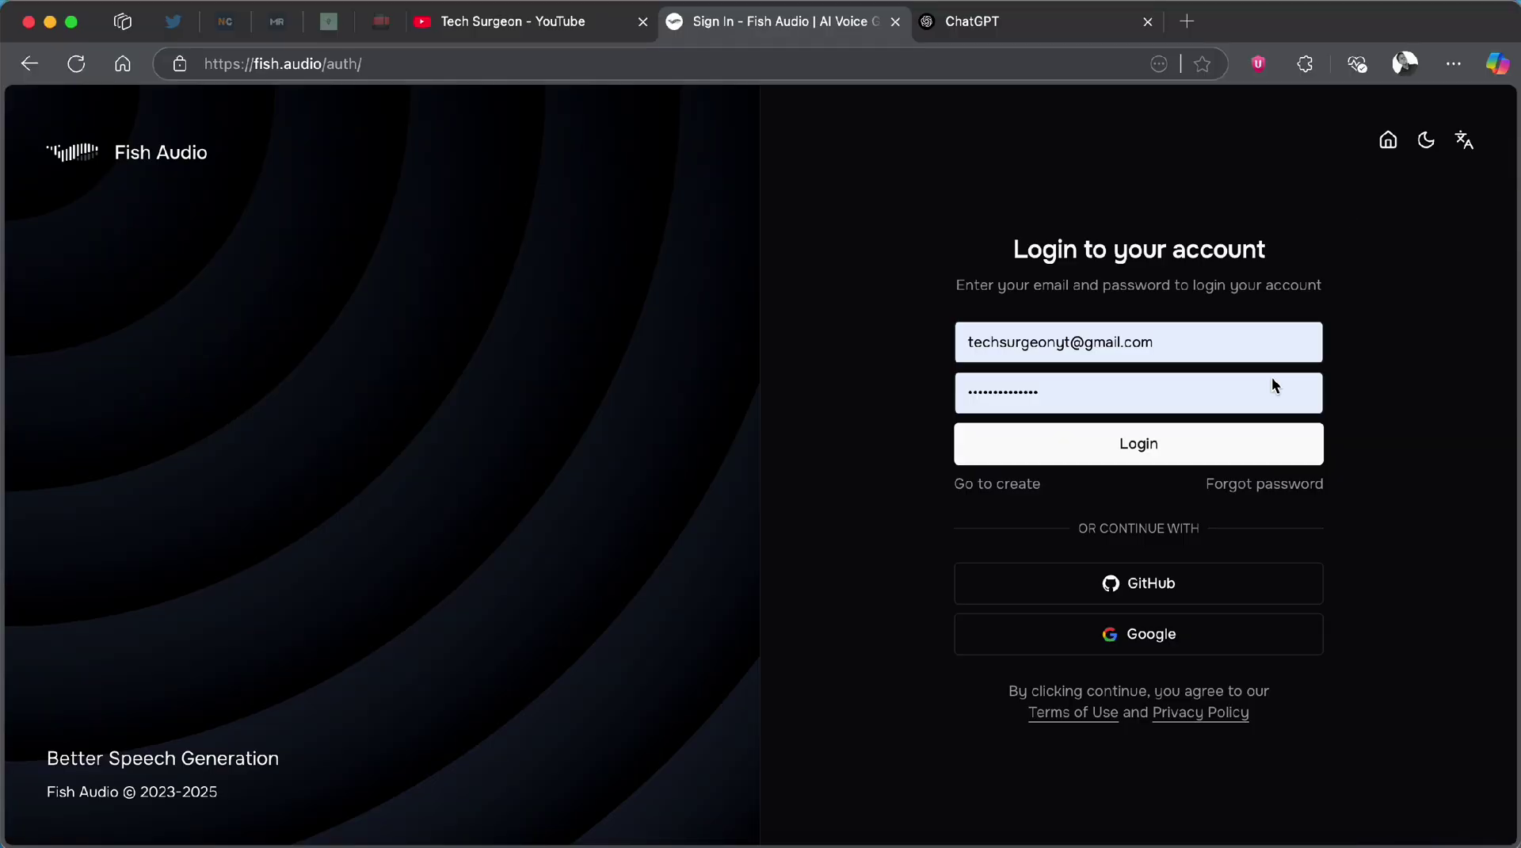
left_click(1121, 582)
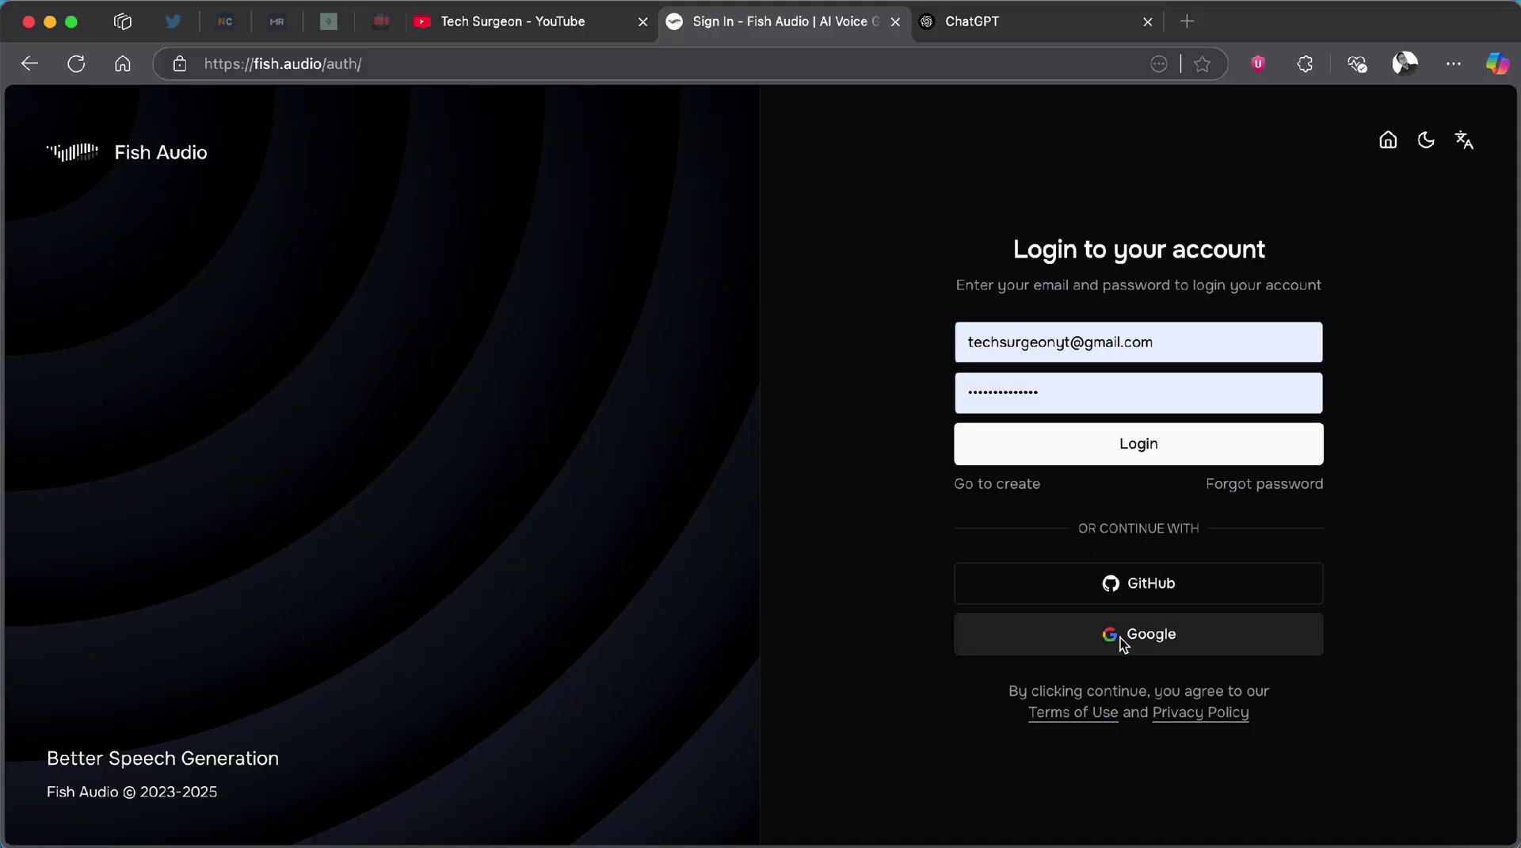
Look at the account creation form, and log in with the prefilled e-mail and password.
left_click(995, 484)
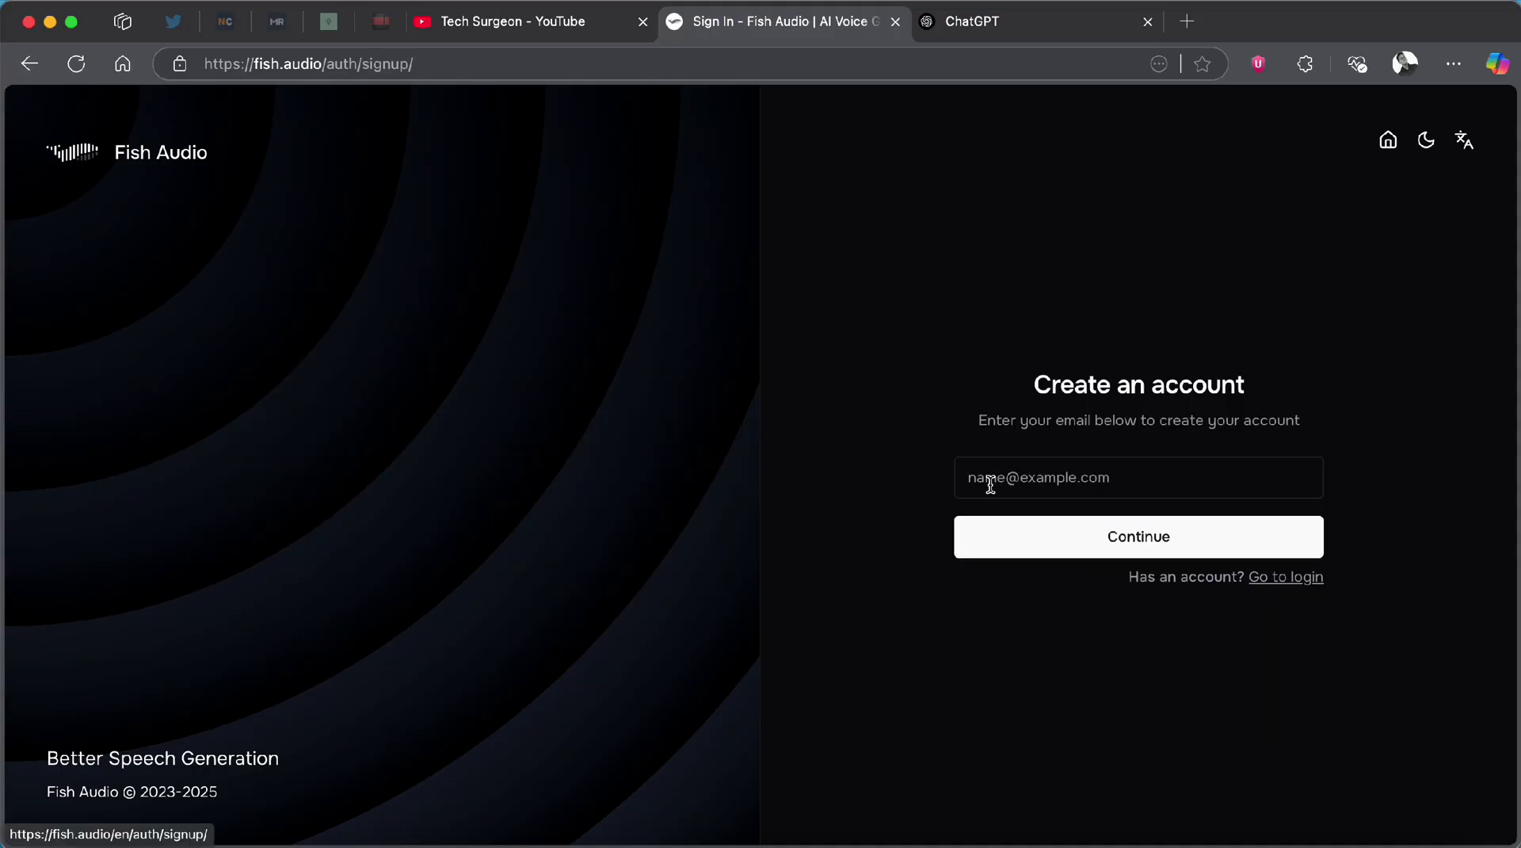
left_click(1071, 487)
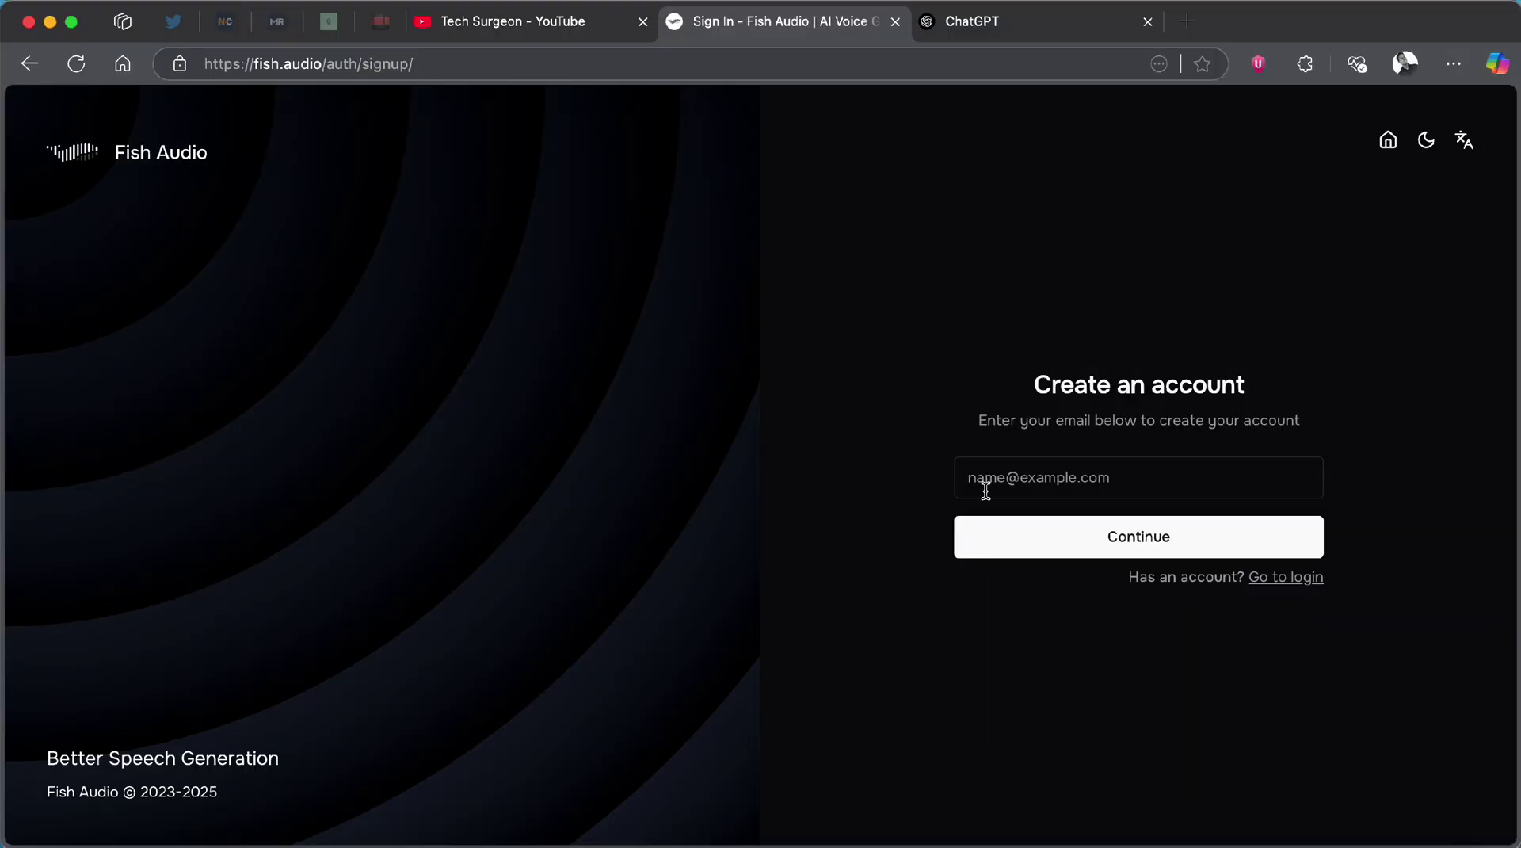
left_click(1287, 578)
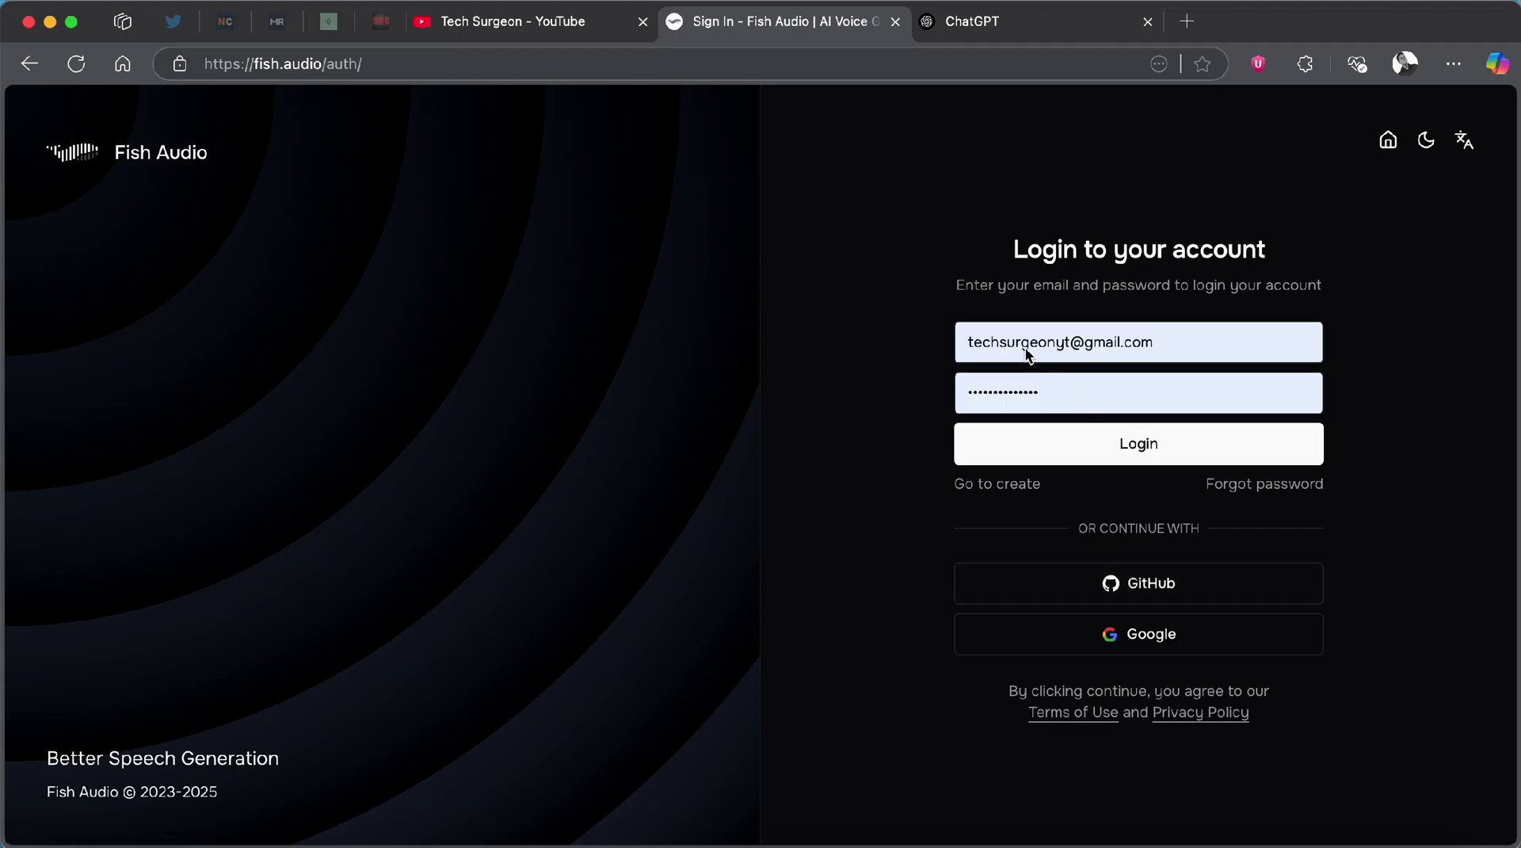
left_click(1113, 444)
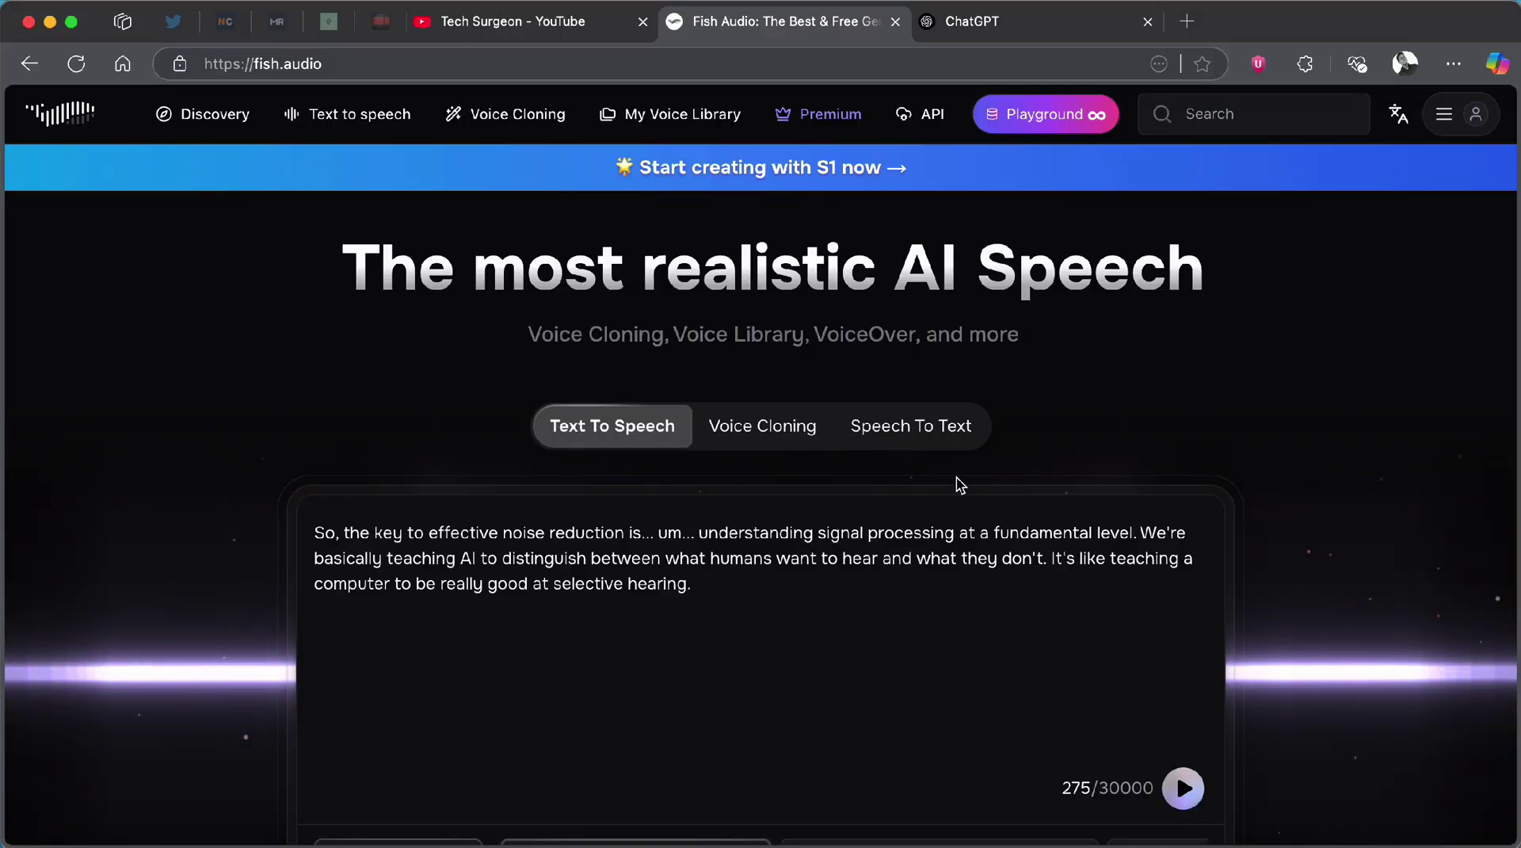
left_click(1109, 531)
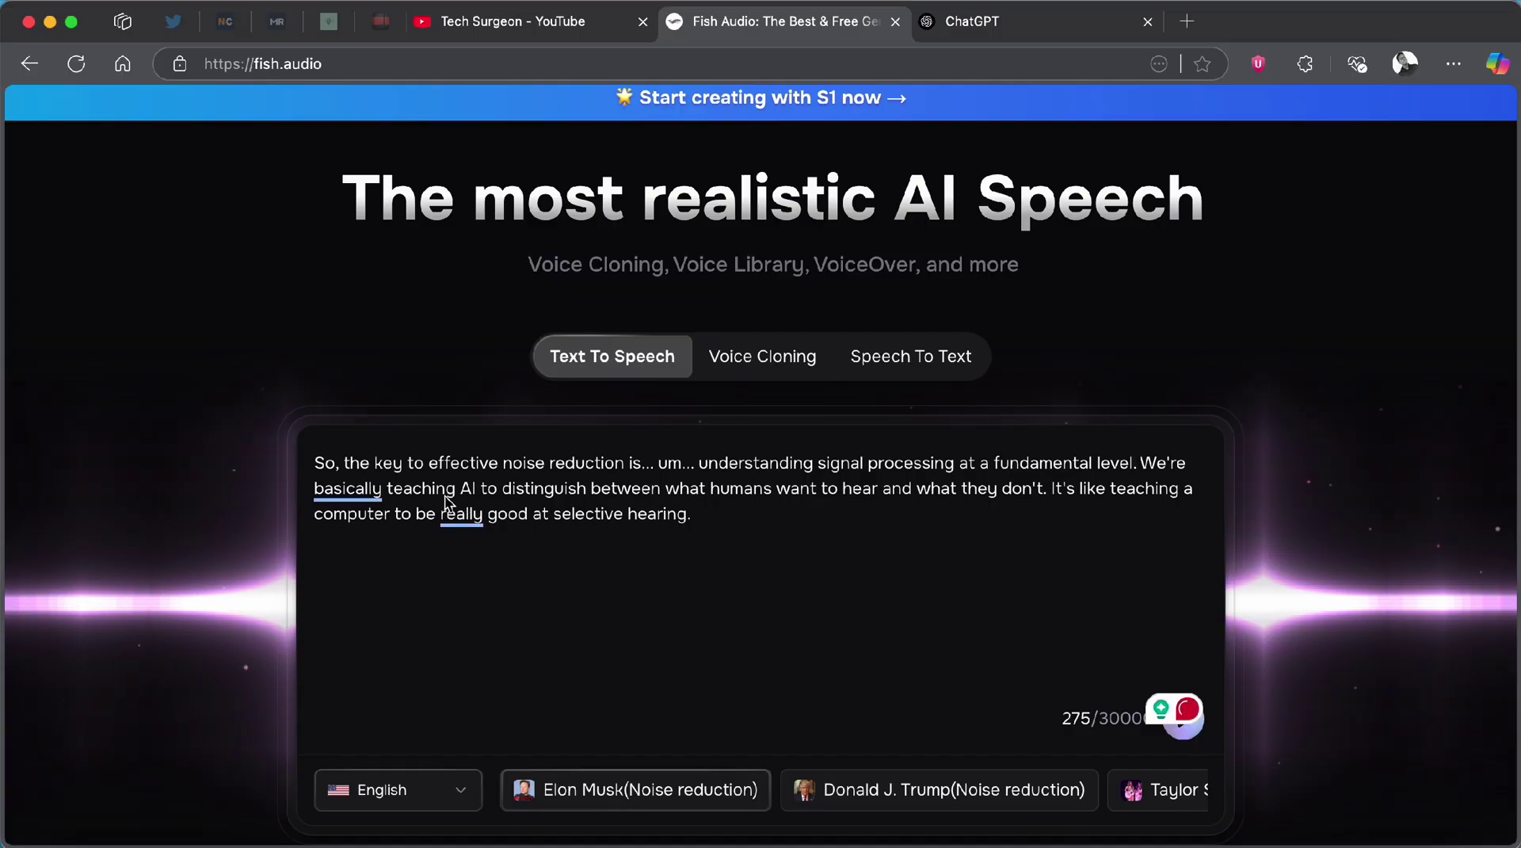
left_click(347, 488)
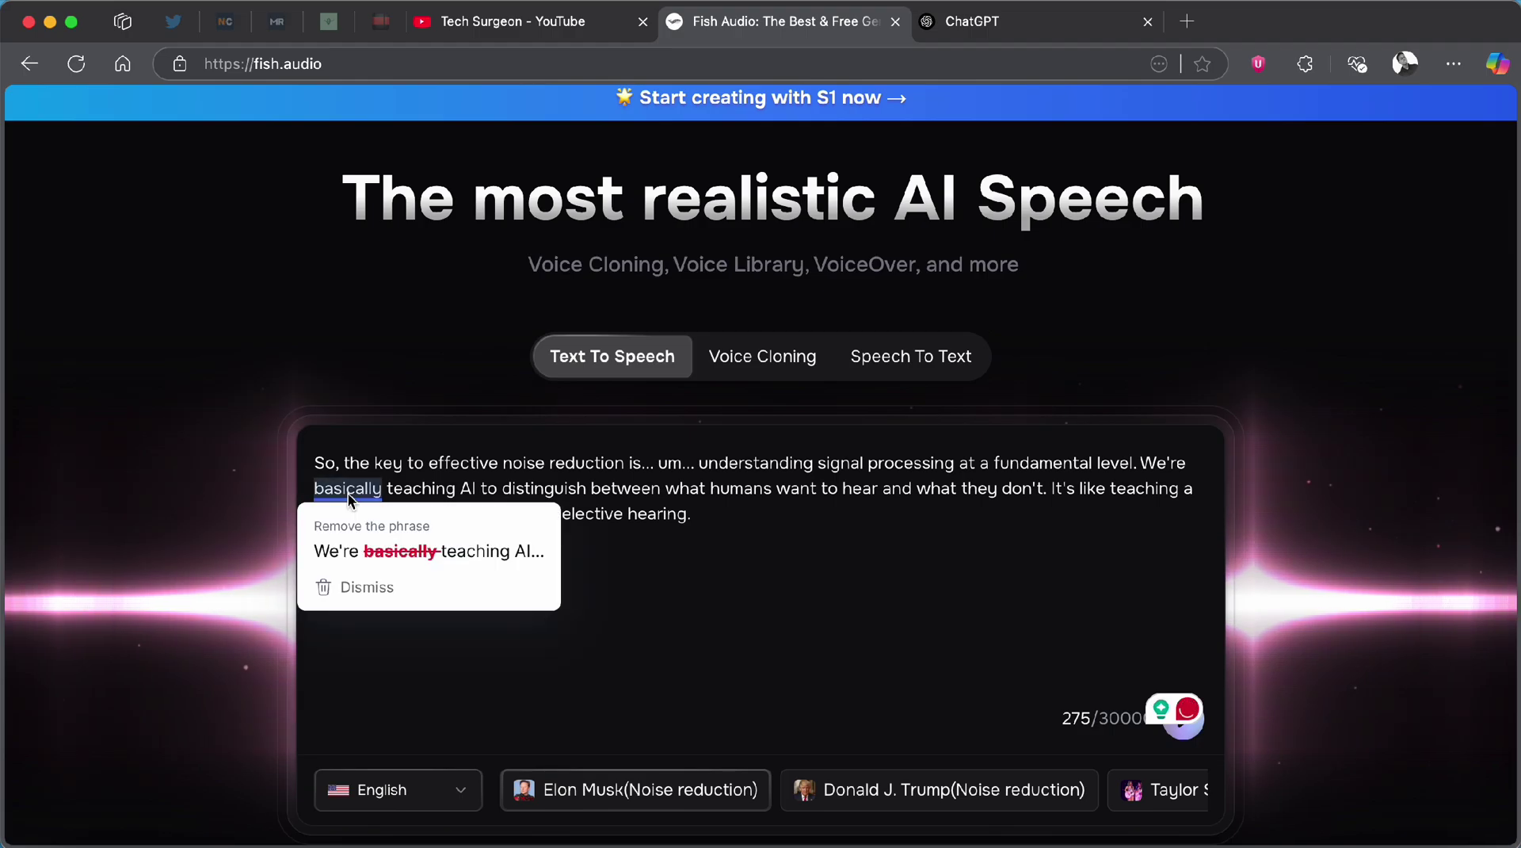
left_click(821, 490)
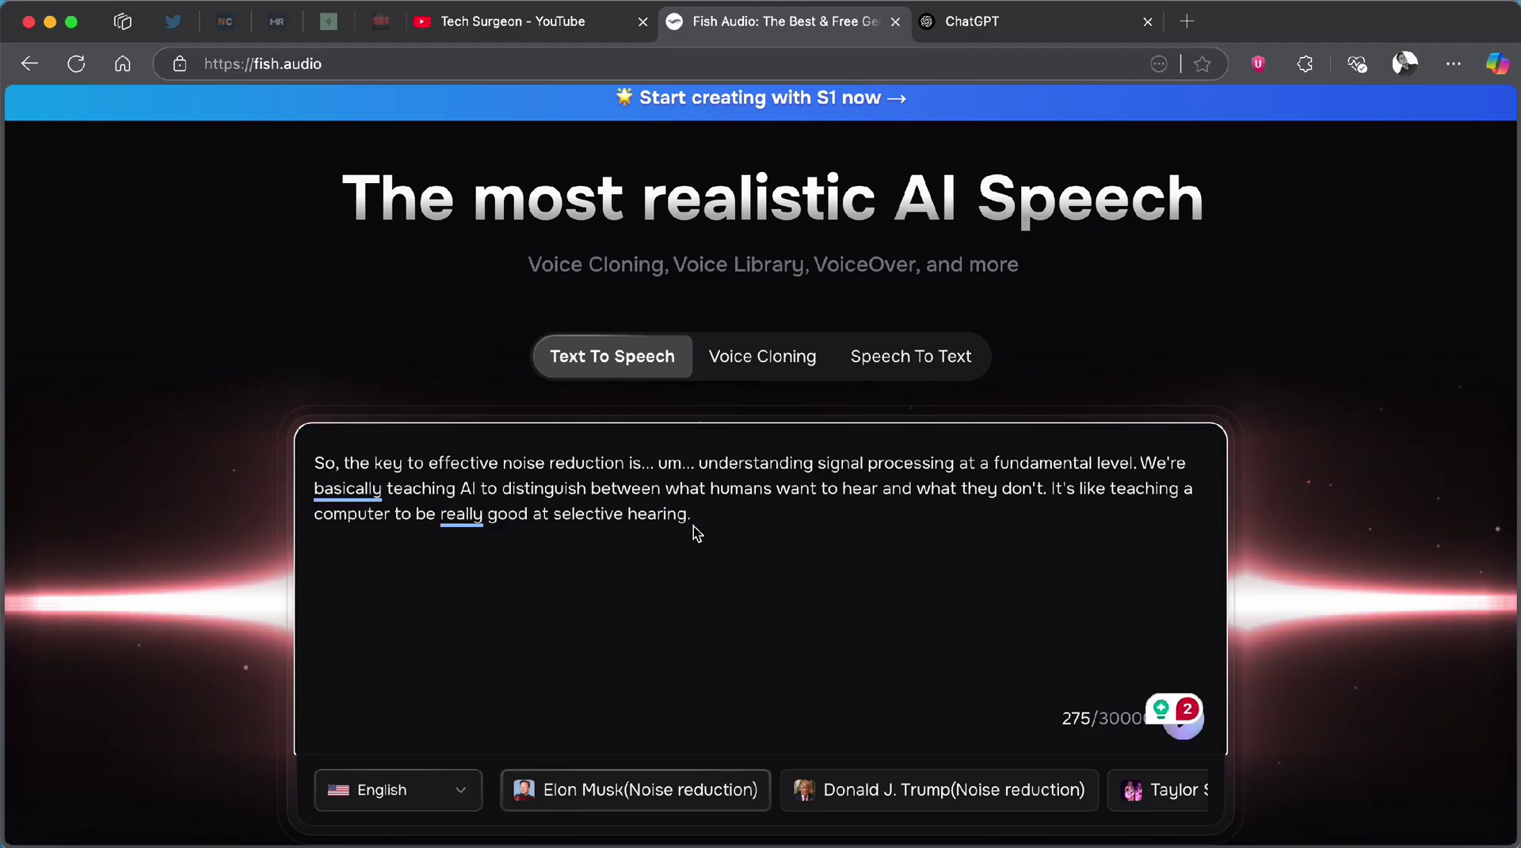
Switch to ChatGPT and submit the prompt "GENERATE A THREE SENTANCE SPEECH OF SOMETHING ELON MUCK WOULD SAY".
left_click(1129, 17)
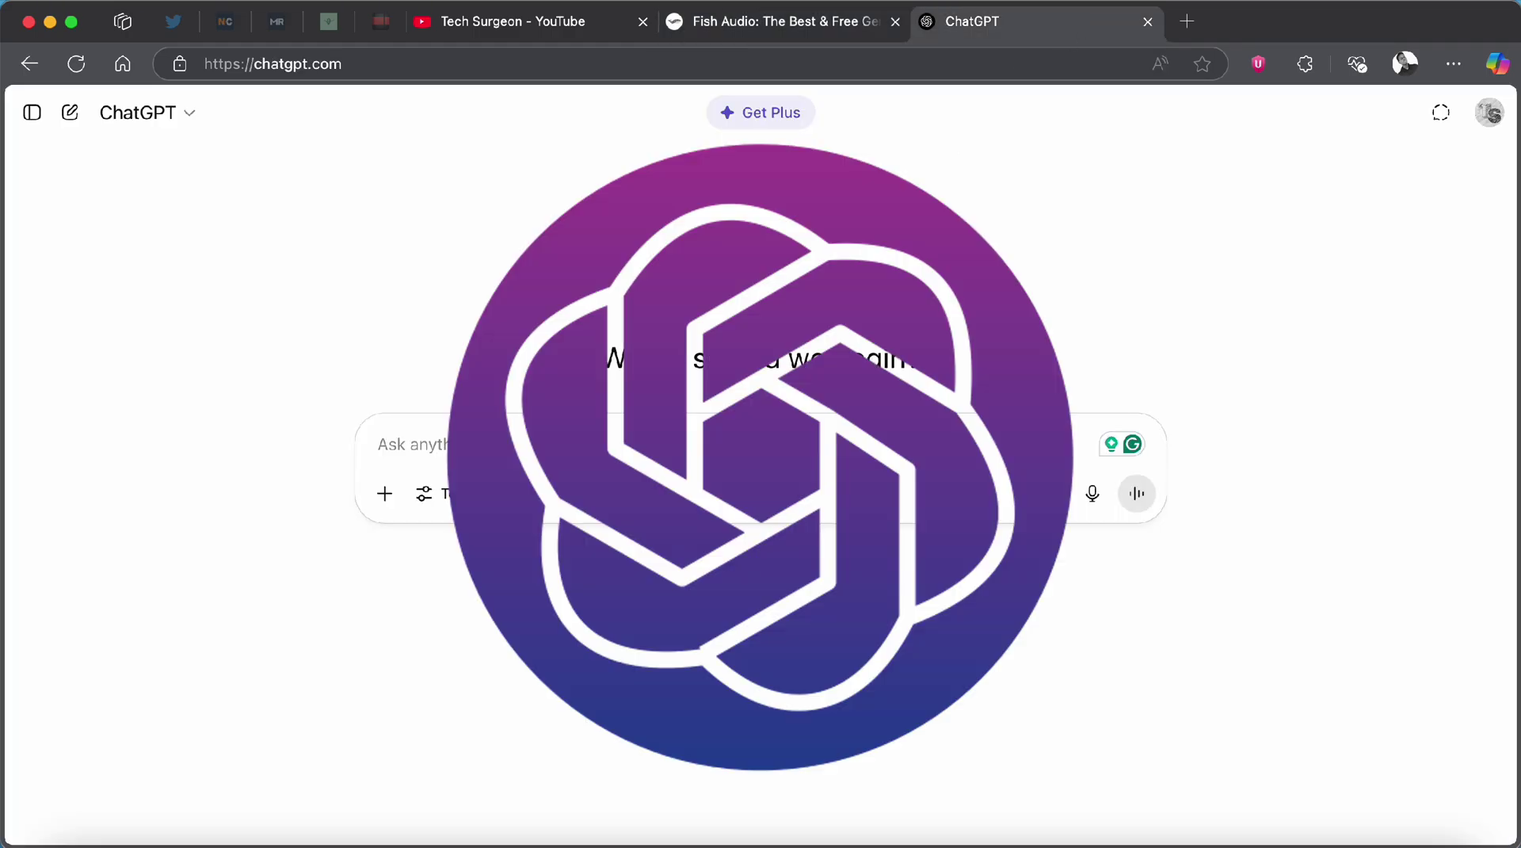
type("GENE")
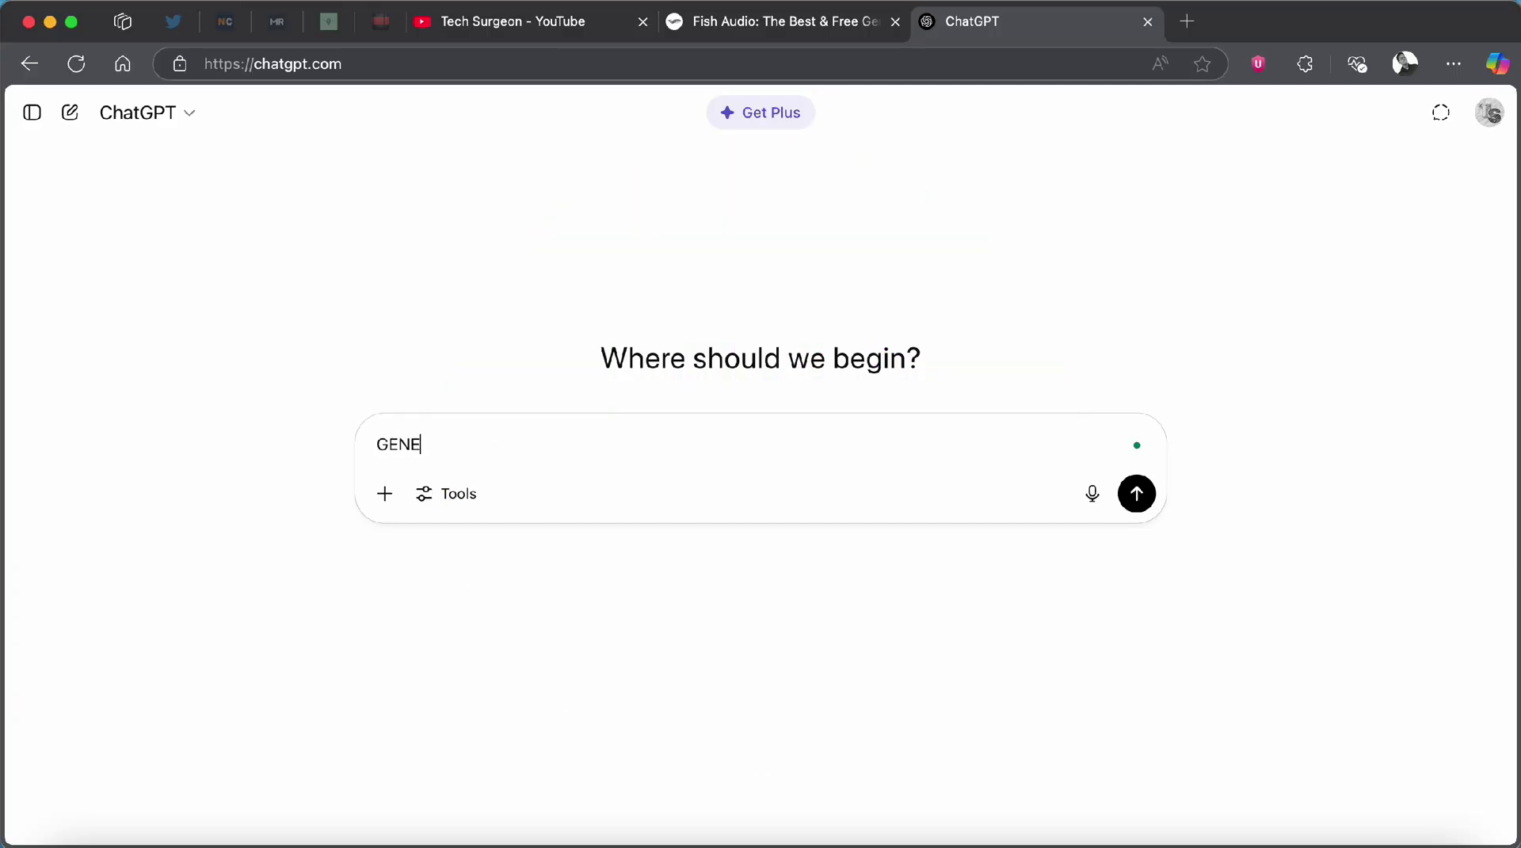
type("RATE A THREE SENTANCE SPEECH OF SOMETHING ELON MUCK WOULD SAY")
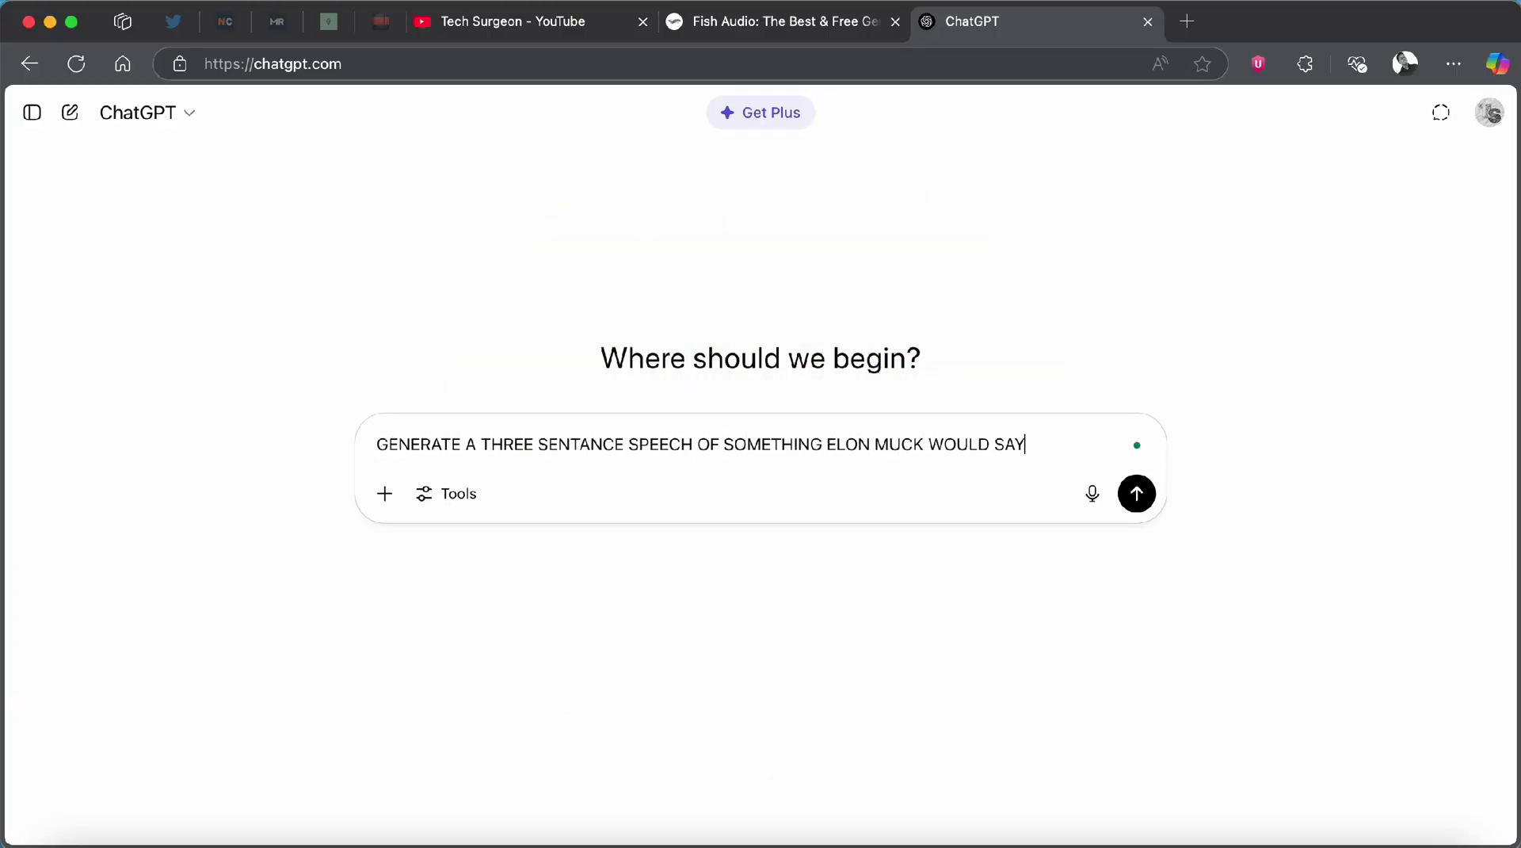
key("Return")
Replace the sample text in Fish Audio with the speech copied from ChatGPT and generate it in the Elon Musk(Noise reduction) voice.
left_click_drag(364, 381, 1006, 444)
key("super+c")
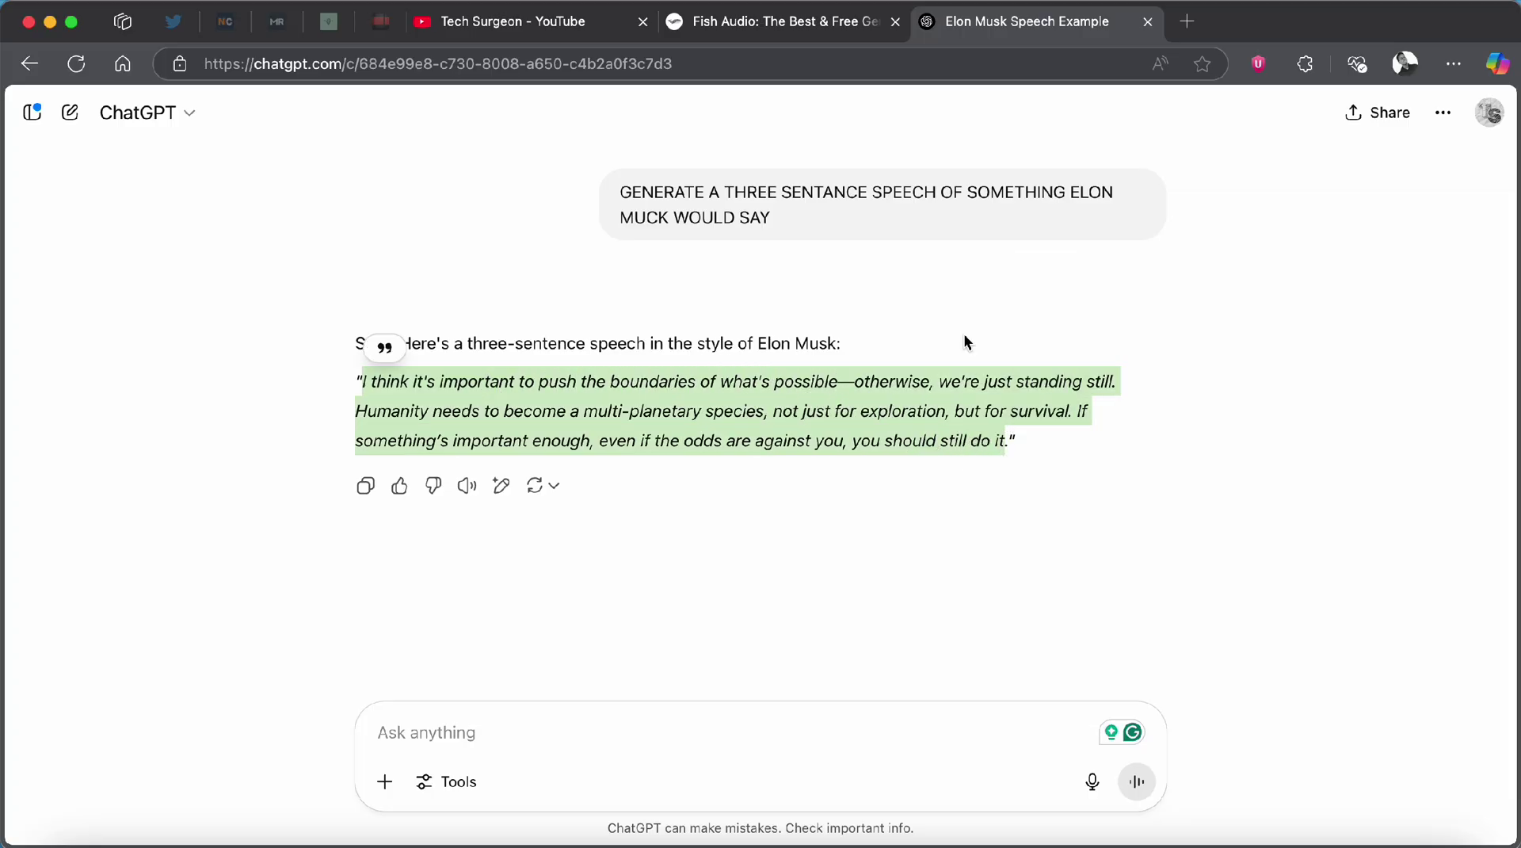
left_click(820, 22)
left_click(442, 463)
key("super+a")
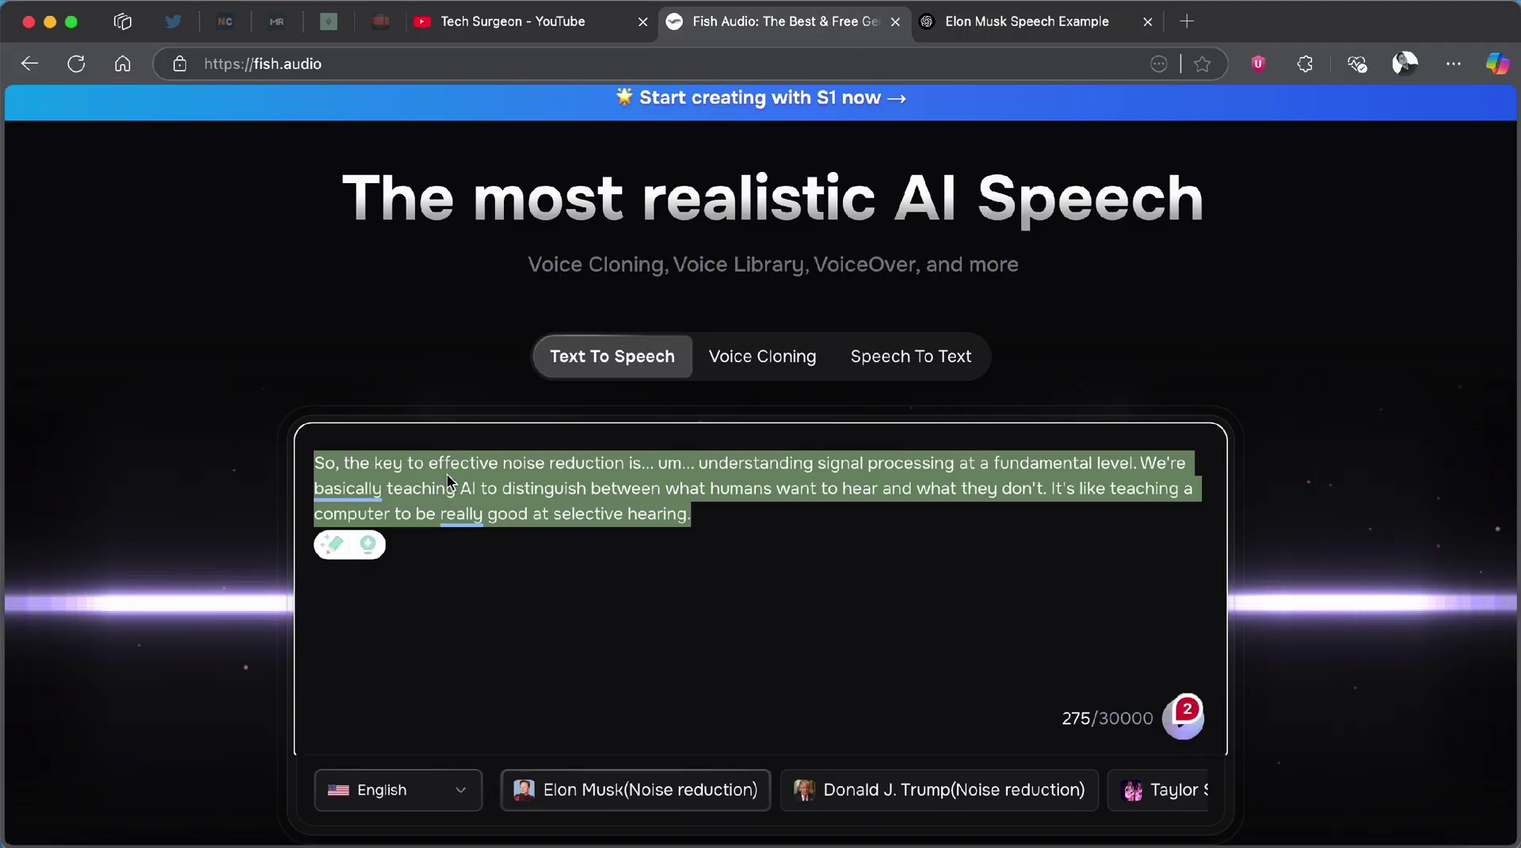
key("super+v")
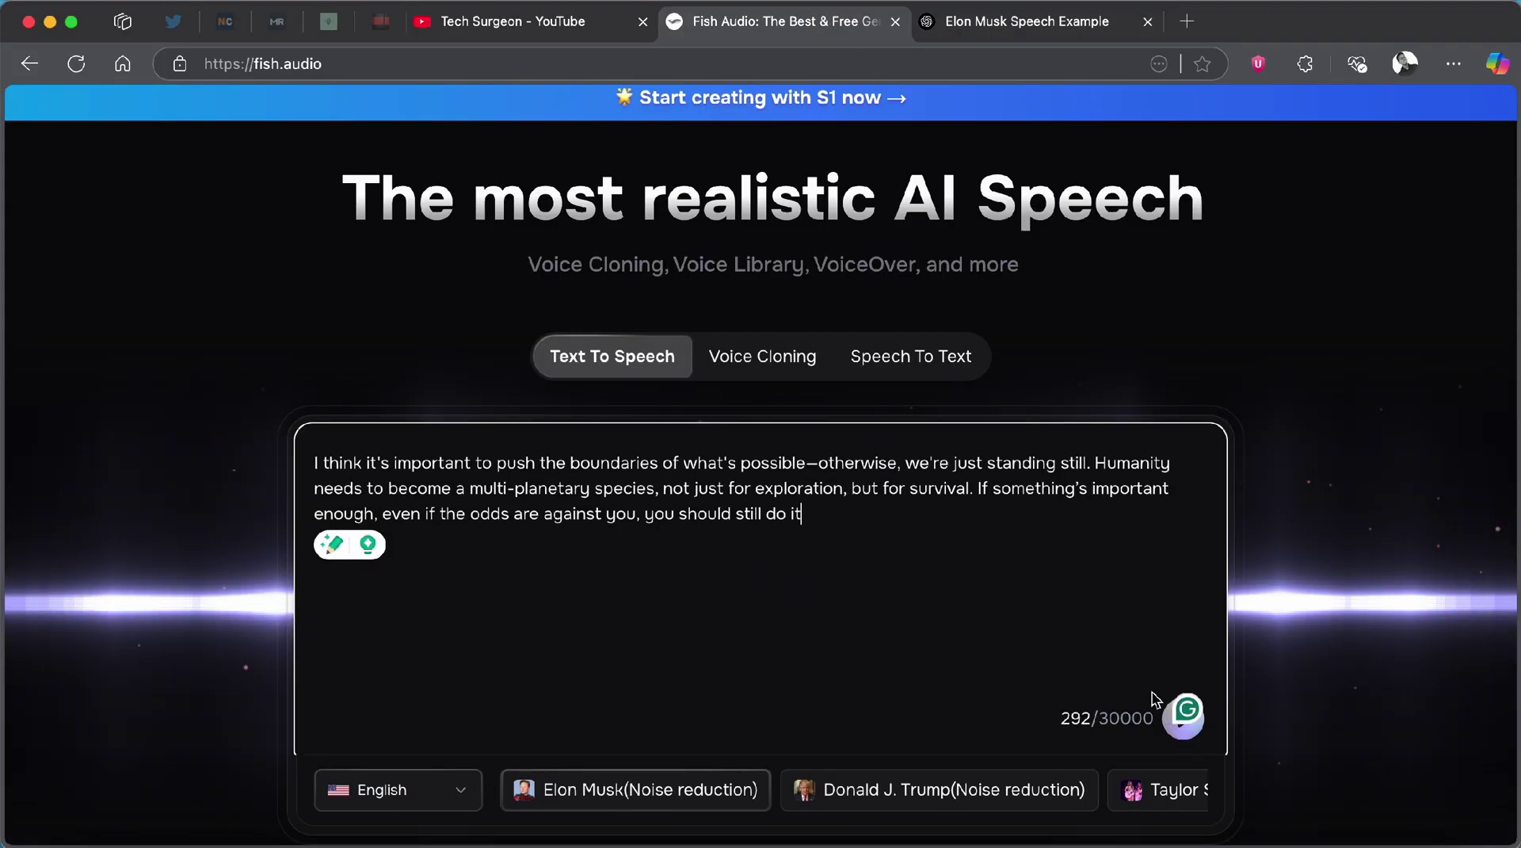
left_click(1182, 735)
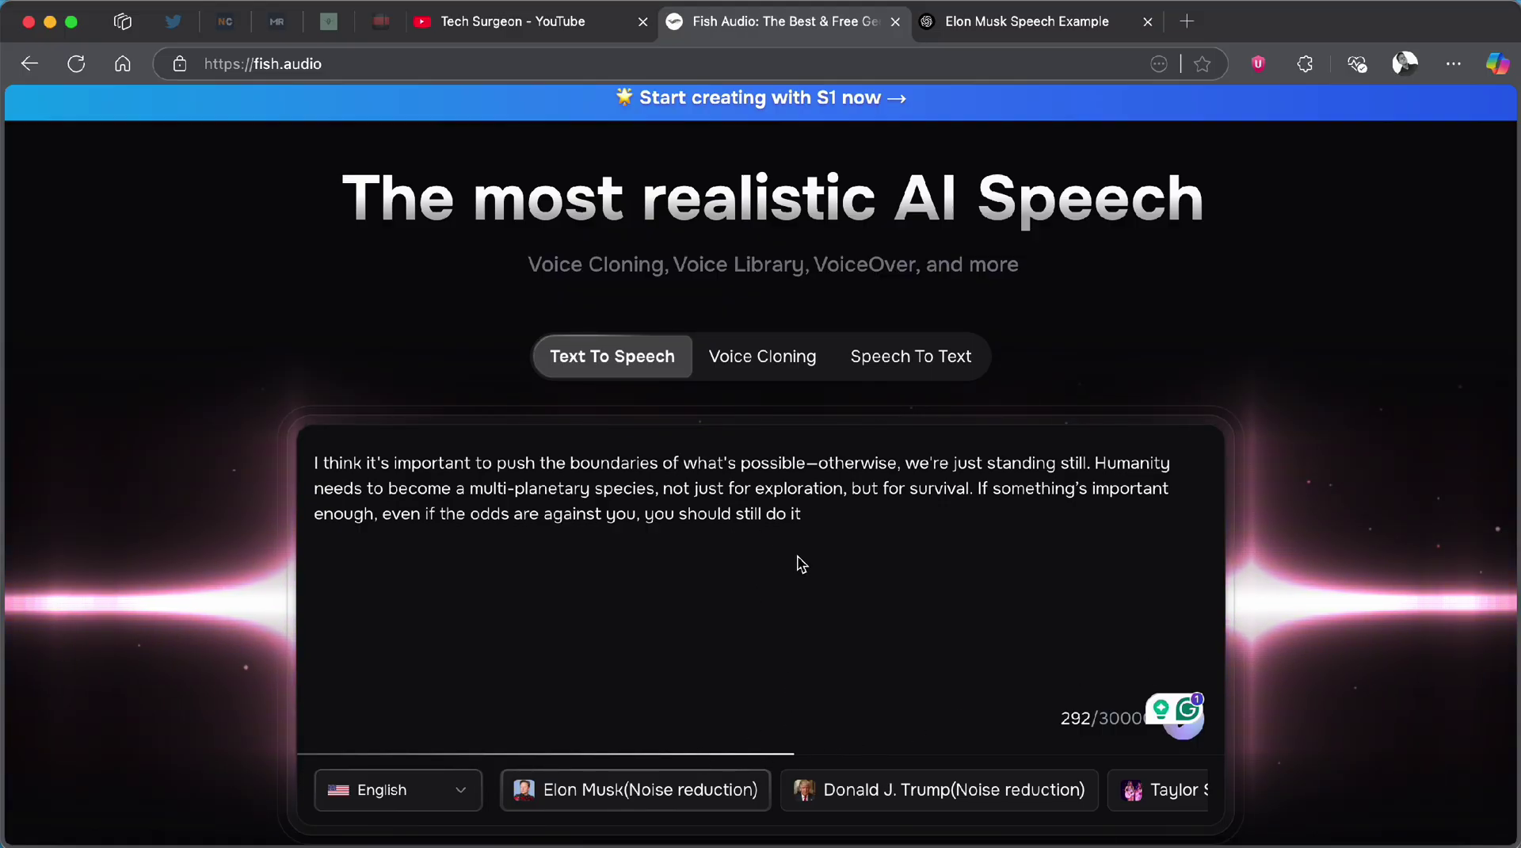
Generate the same copied speech in the Donald J. Trump(Noise reduction) voice, replacing that voice's sample text.
left_click(960, 790)
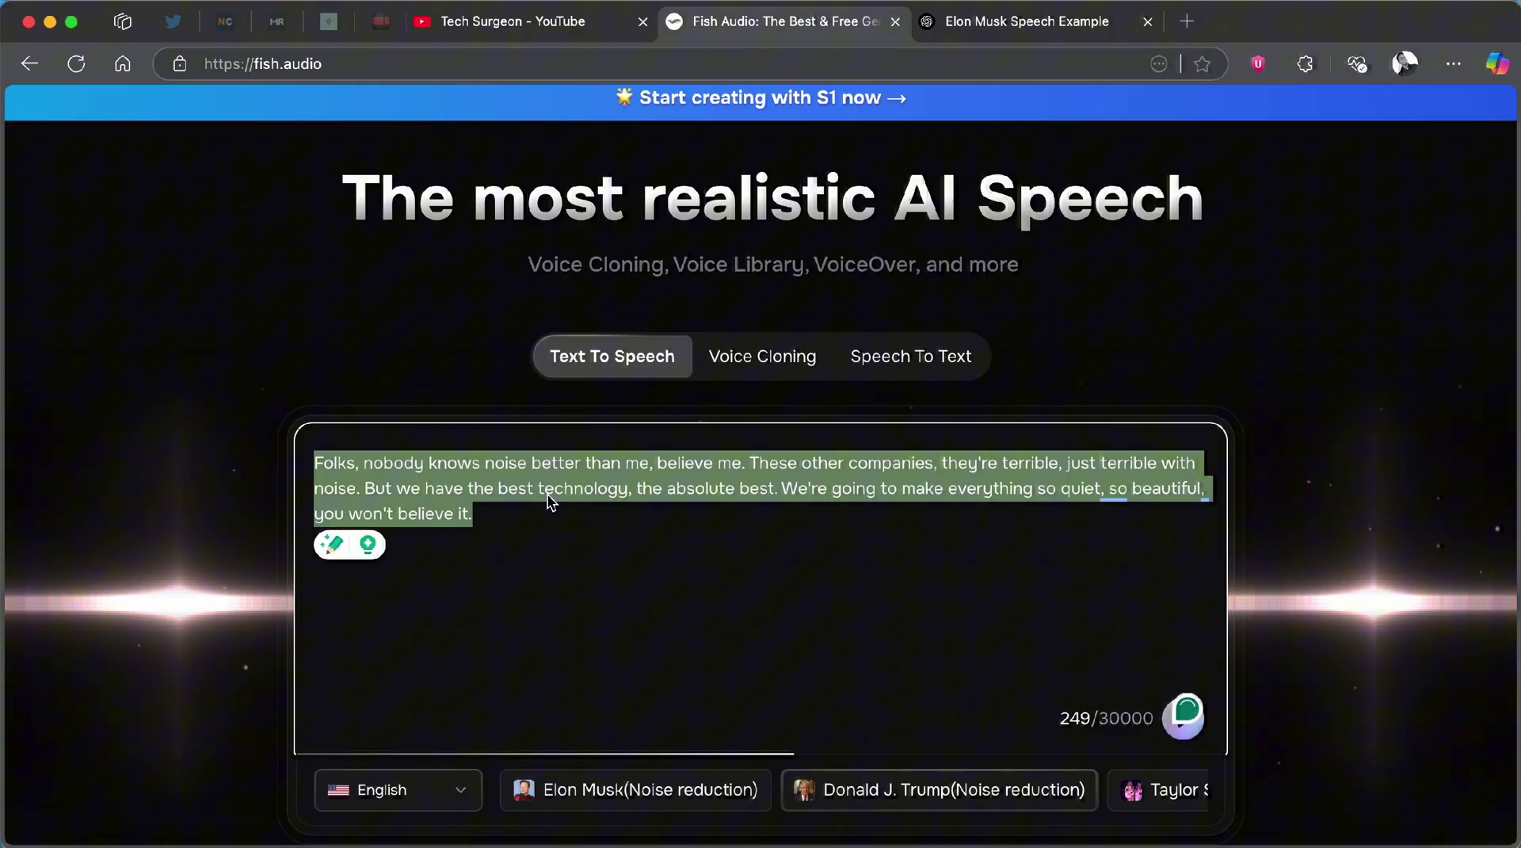
key("ctrl+v")
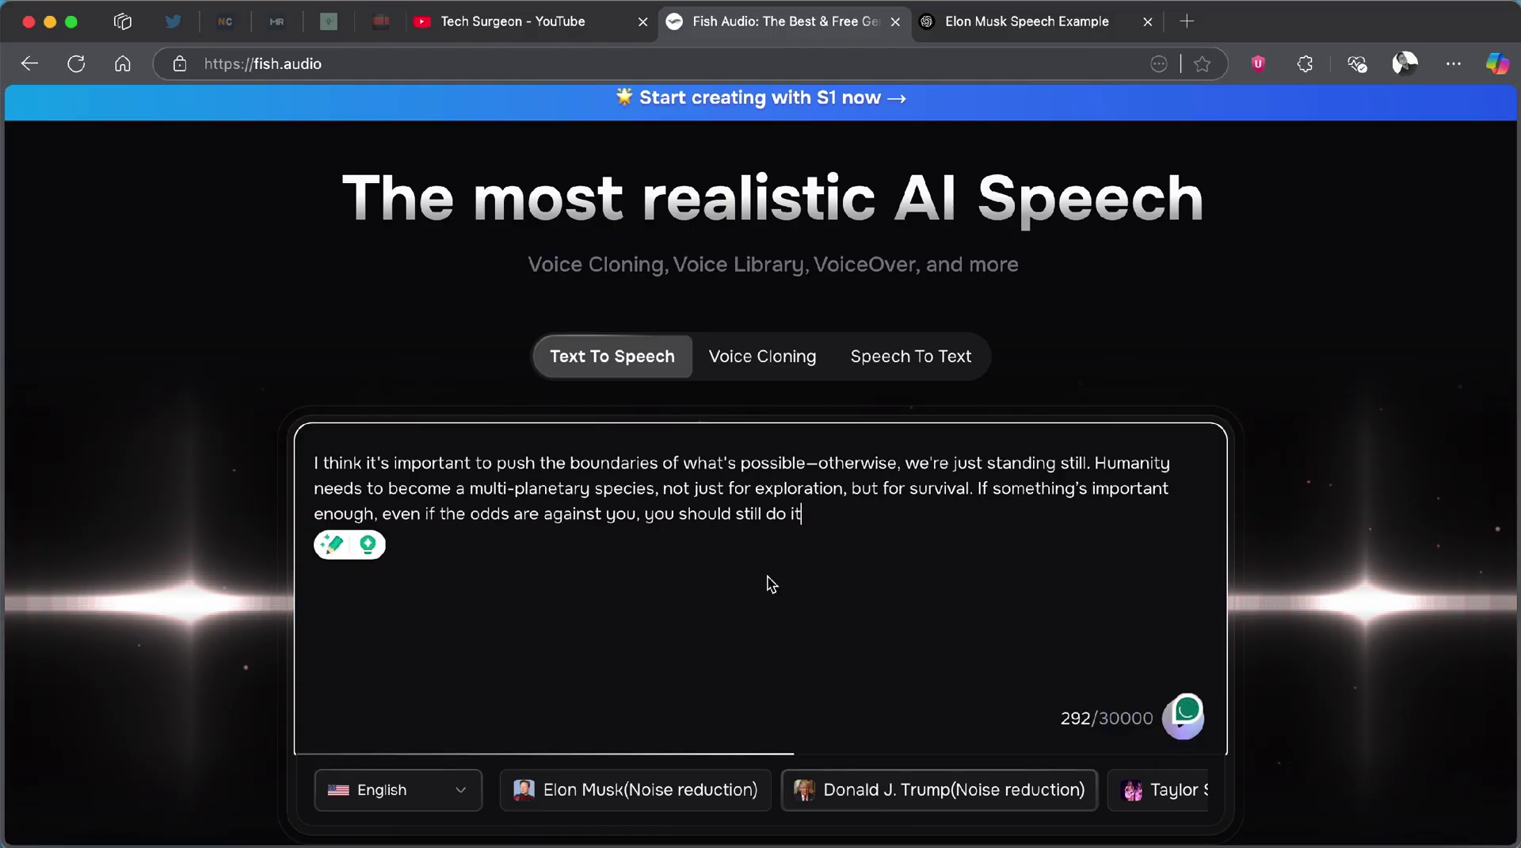
left_click(1195, 730)
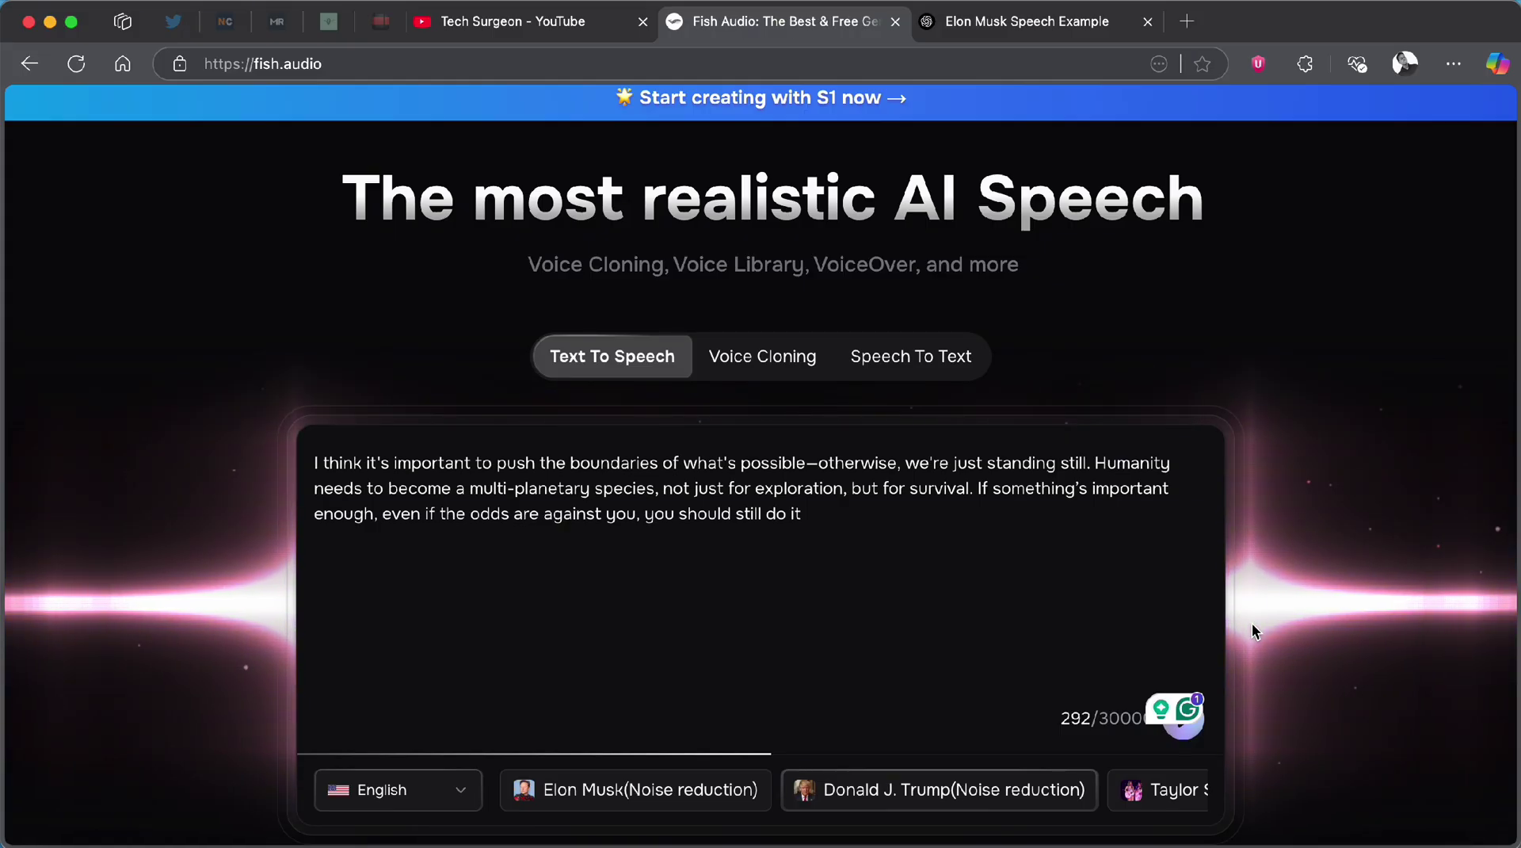
Transcribe madara-1.mp3 from the Desktop with Speech To Text.
scroll(1251, 624, "up", 2)
scroll(1252, 631, "down", 1)
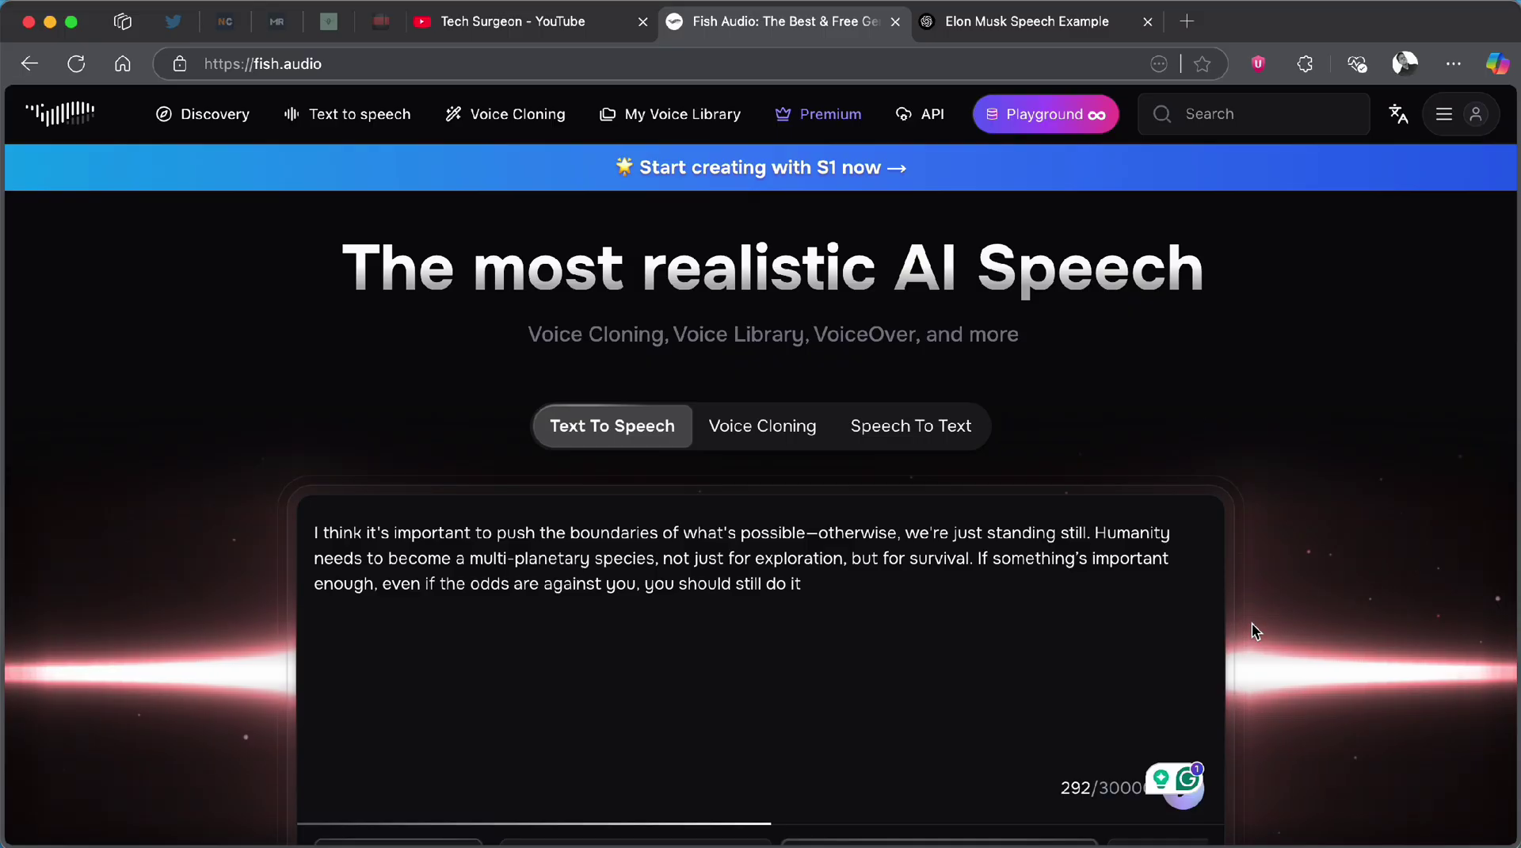
left_click(756, 435)
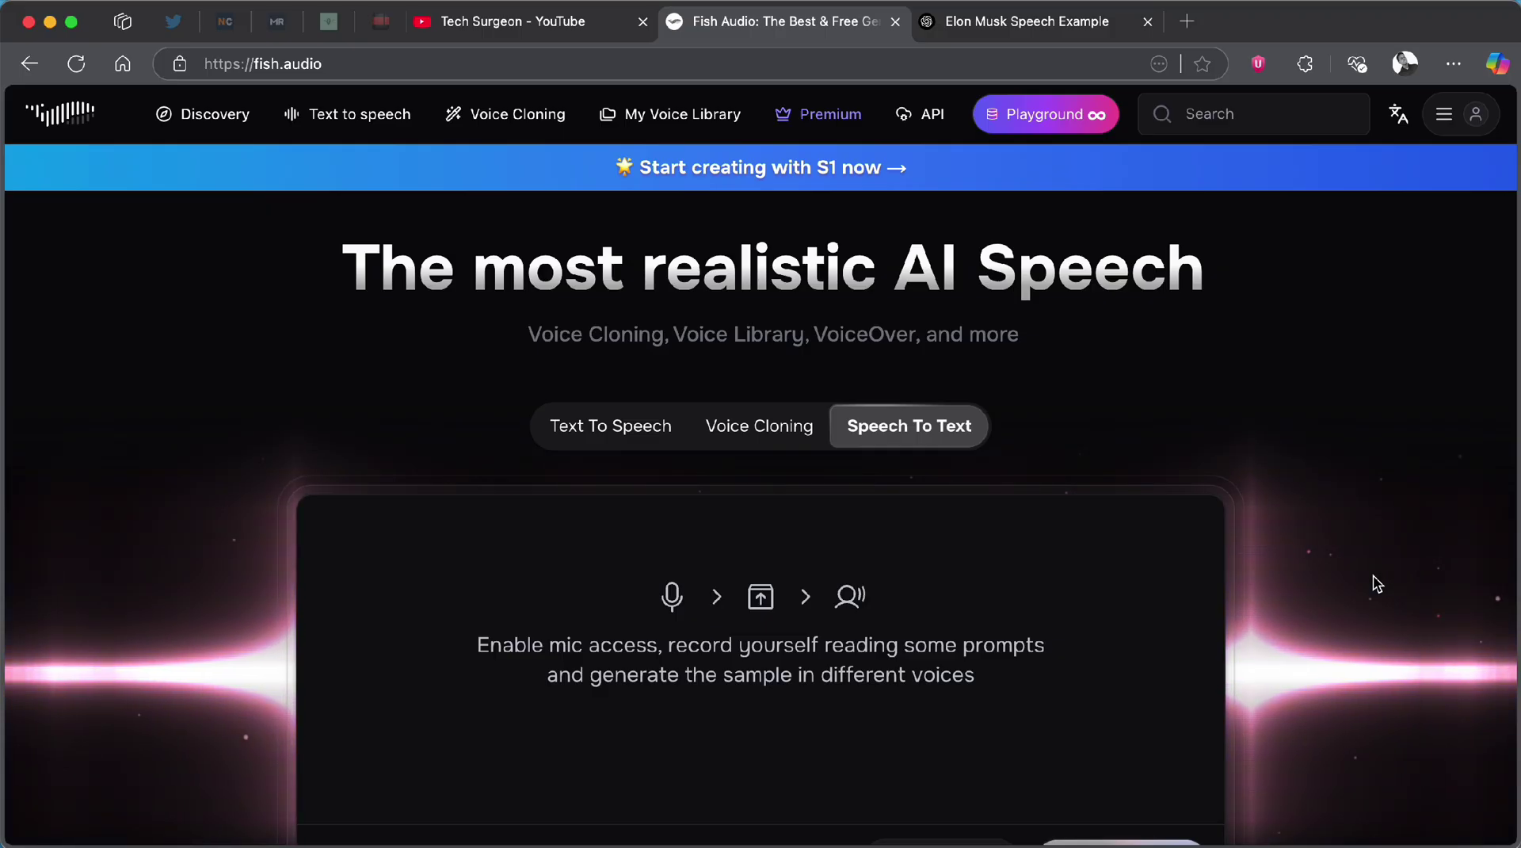
scroll(1440, 649, "down", 2)
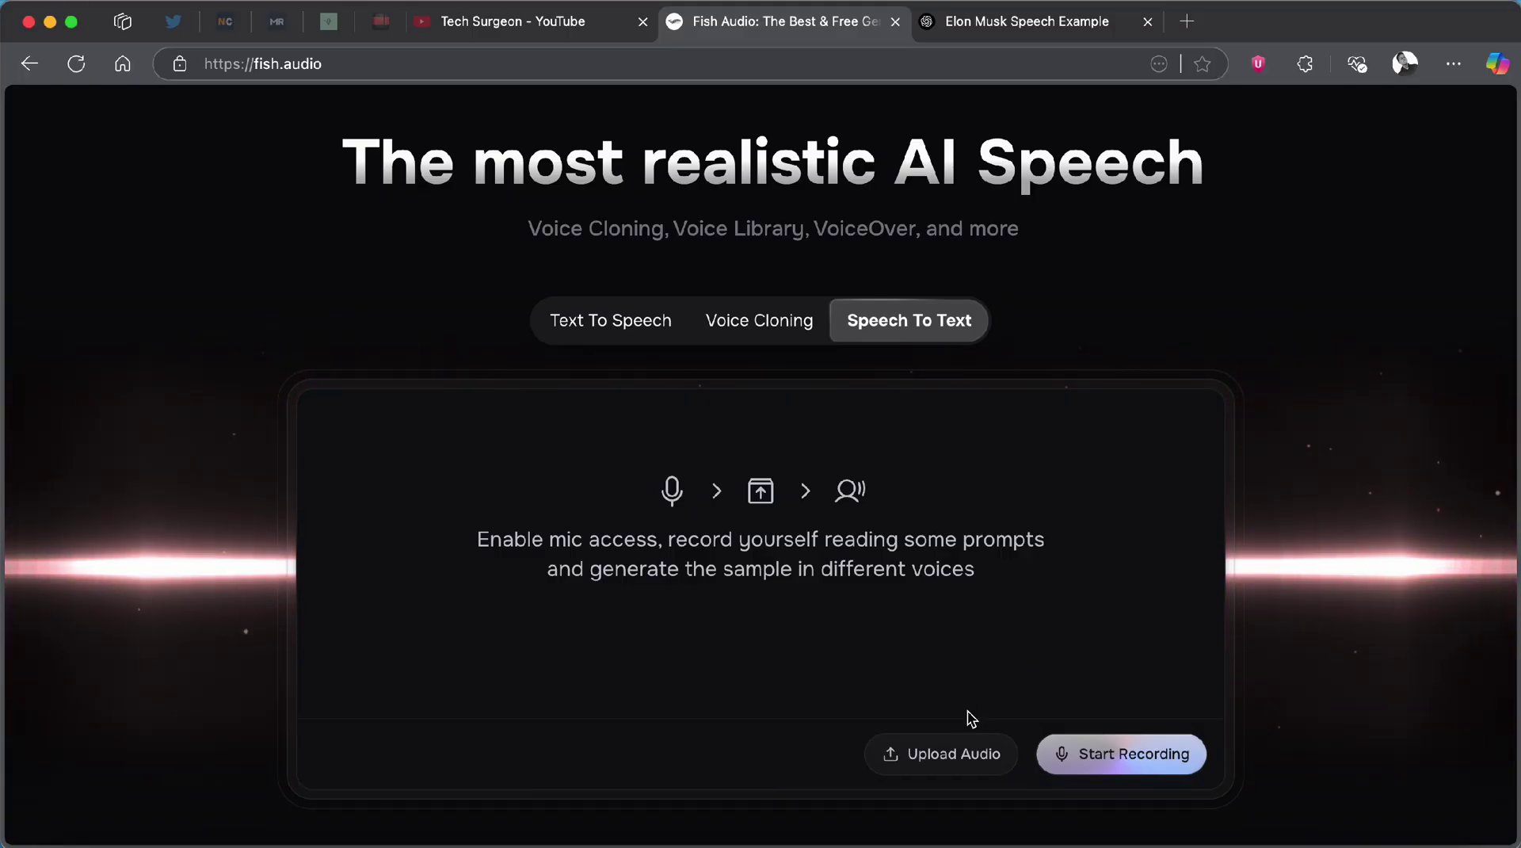
left_click(962, 762)
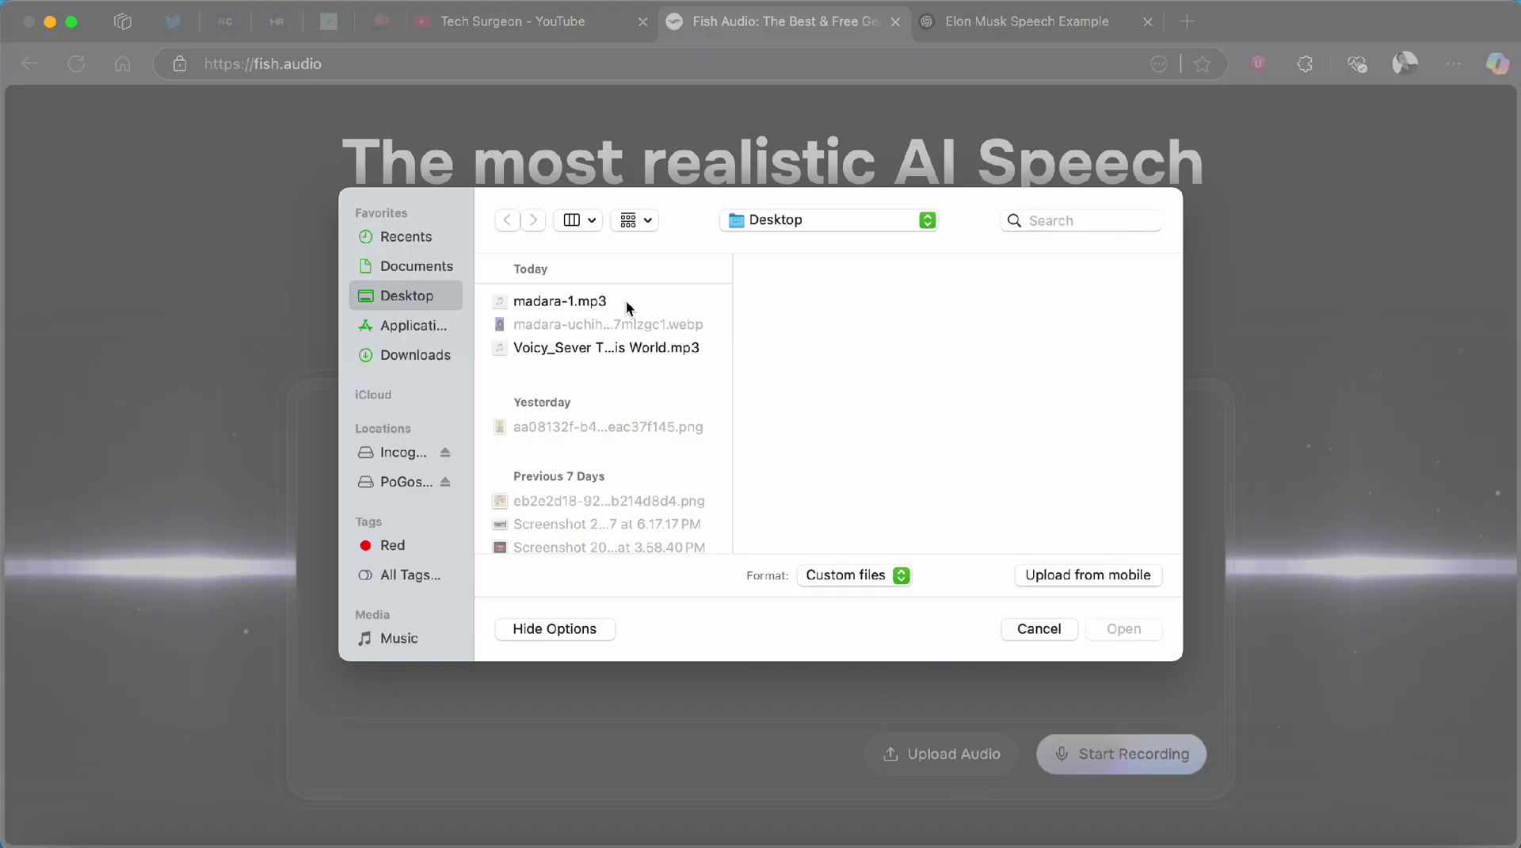
left_click(578, 302)
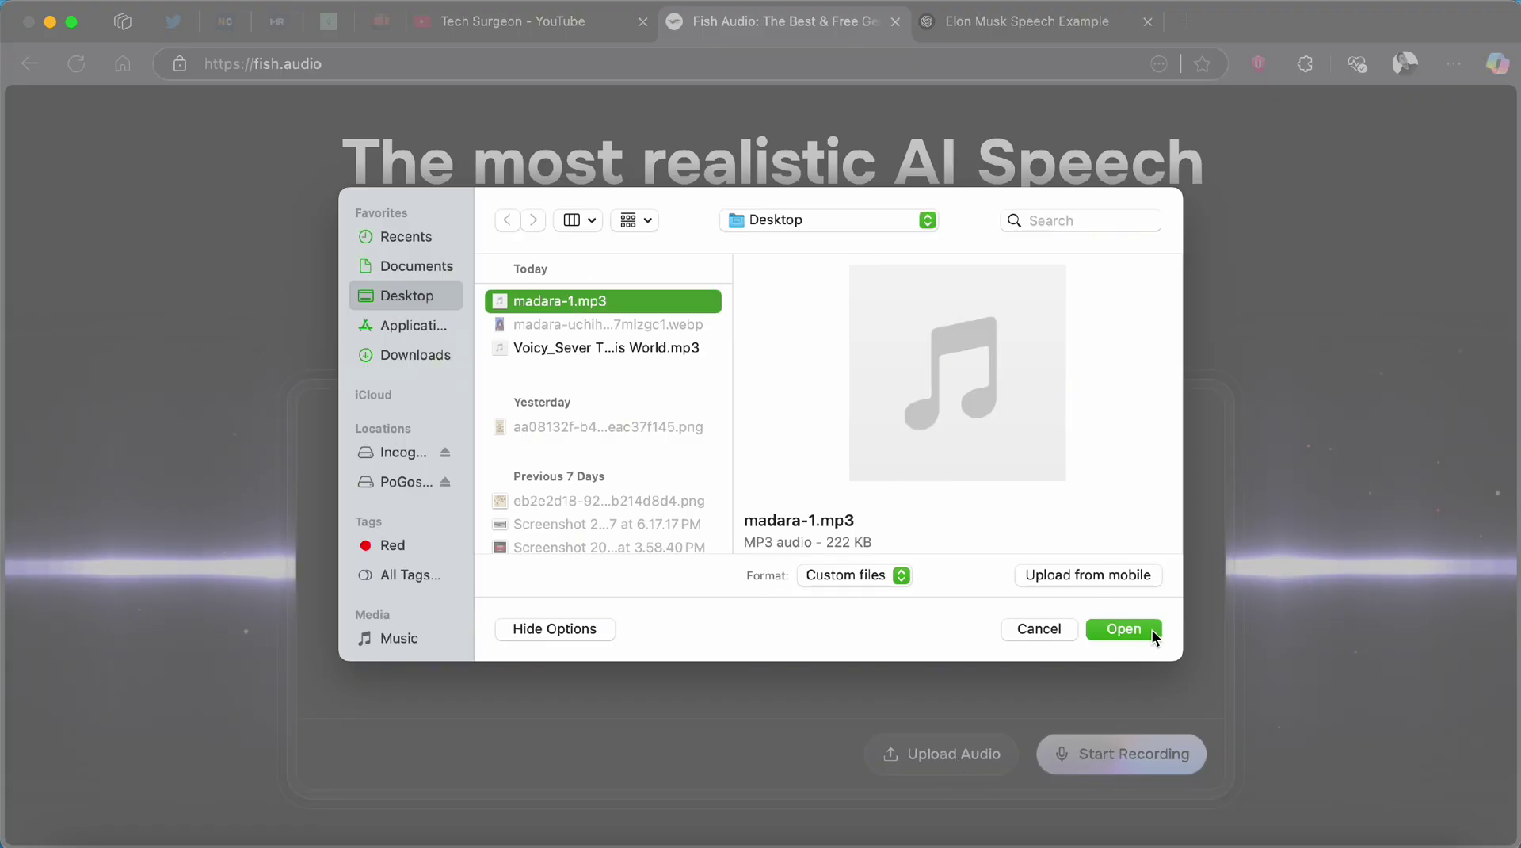
left_click(1124, 629)
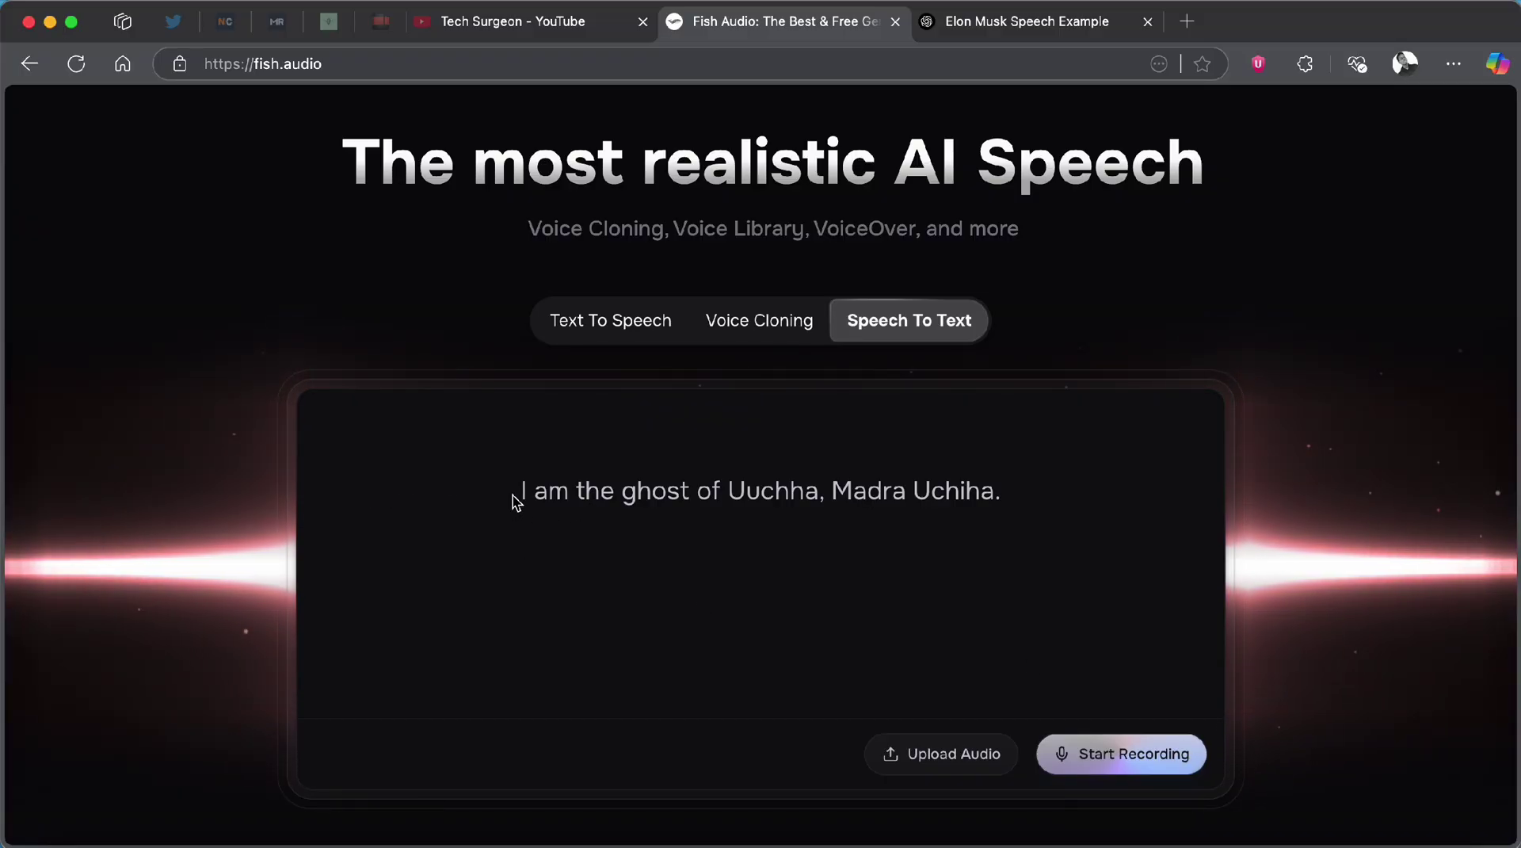
left_click_drag(517, 493, 1015, 501)
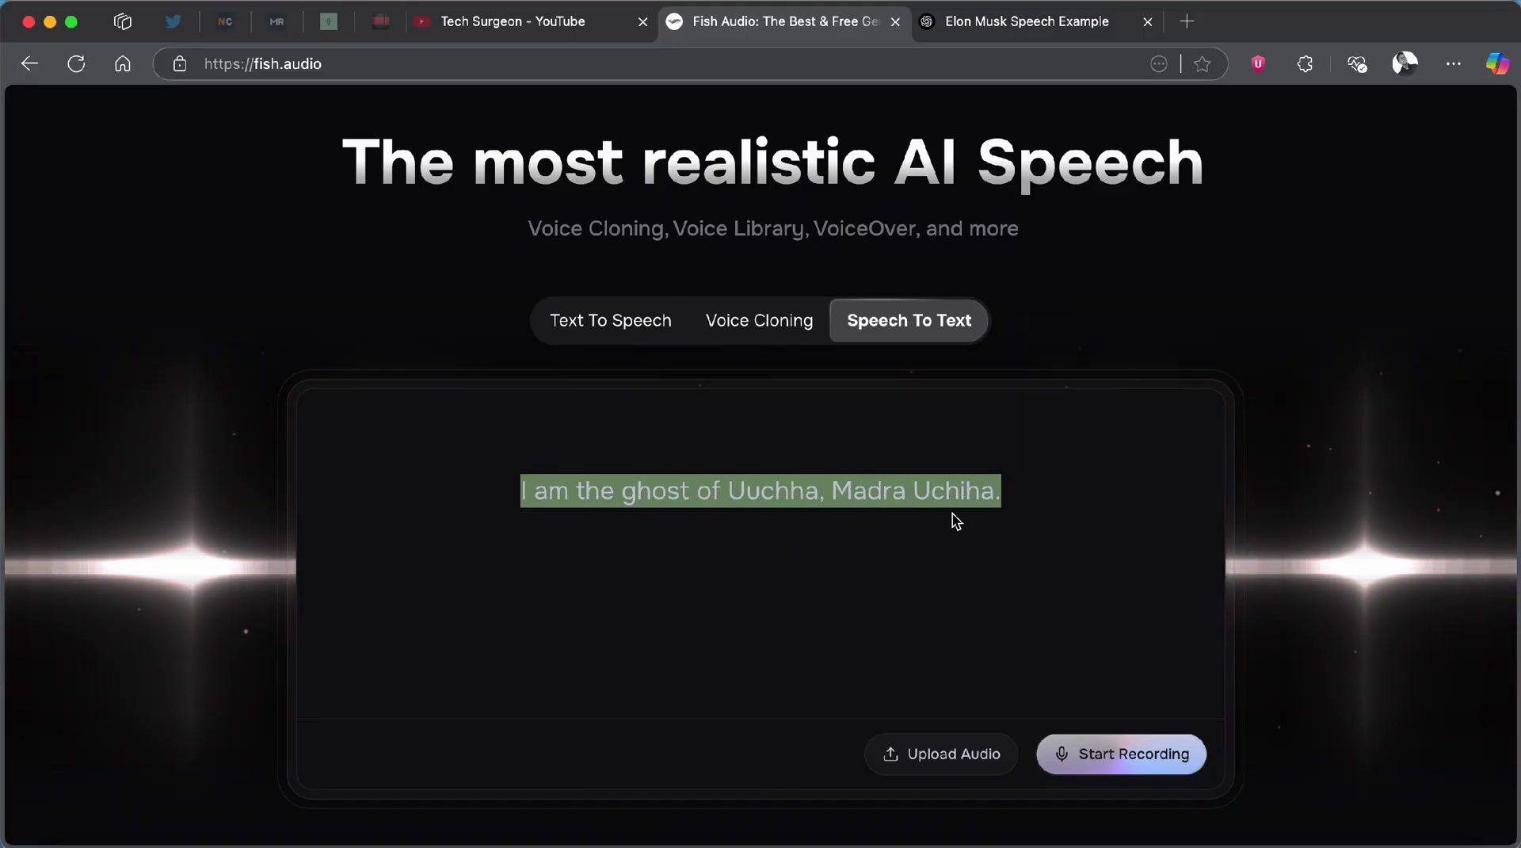
left_click(888, 514)
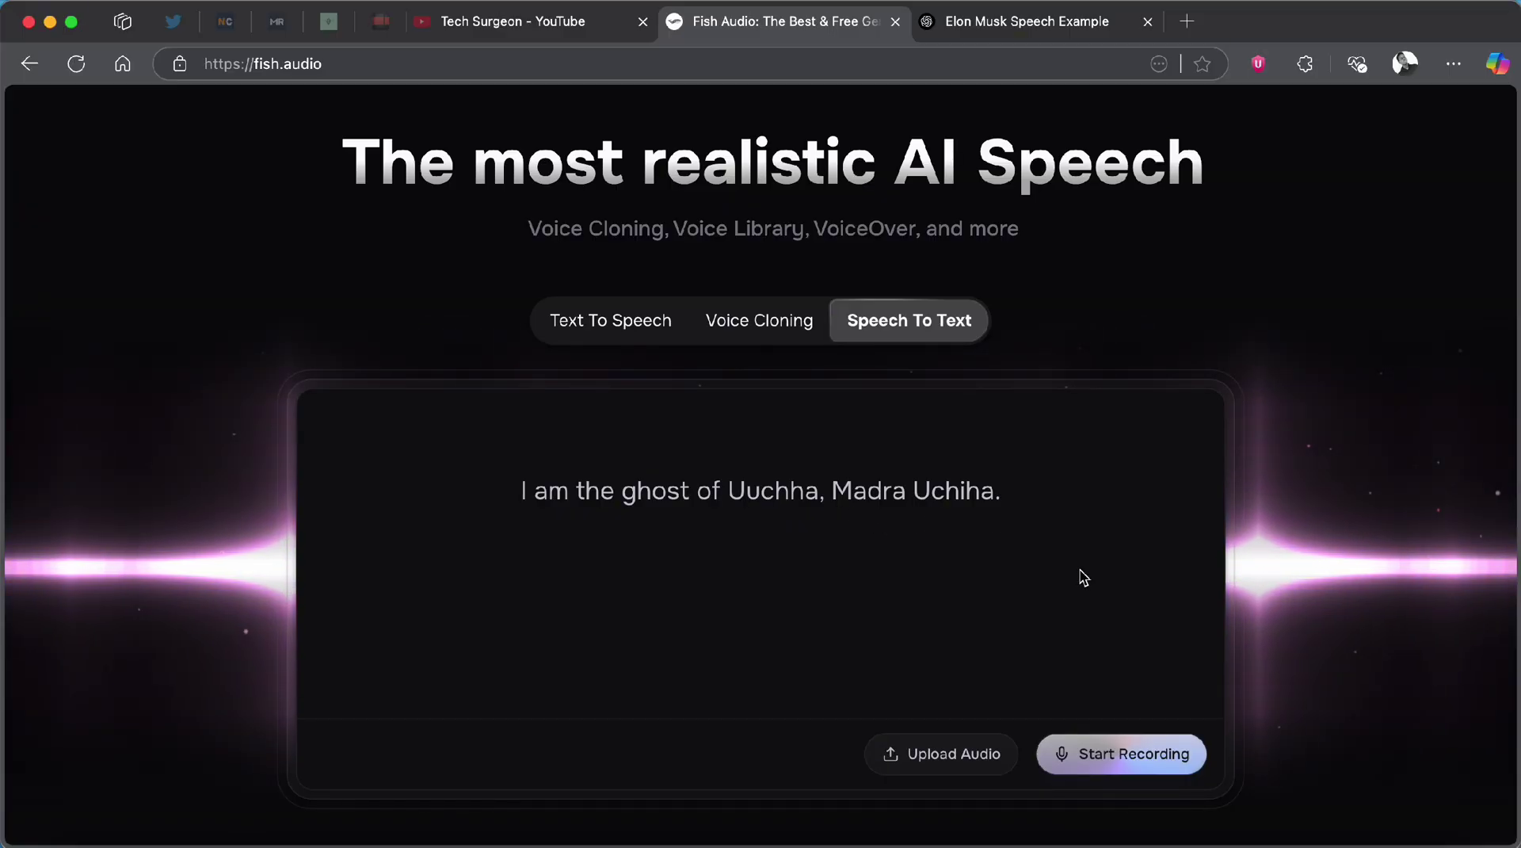
Browse the list of recommended English voice models in Discovery.
scroll(1084, 578, "up", 2)
scroll(1084, 577, "down", 1)
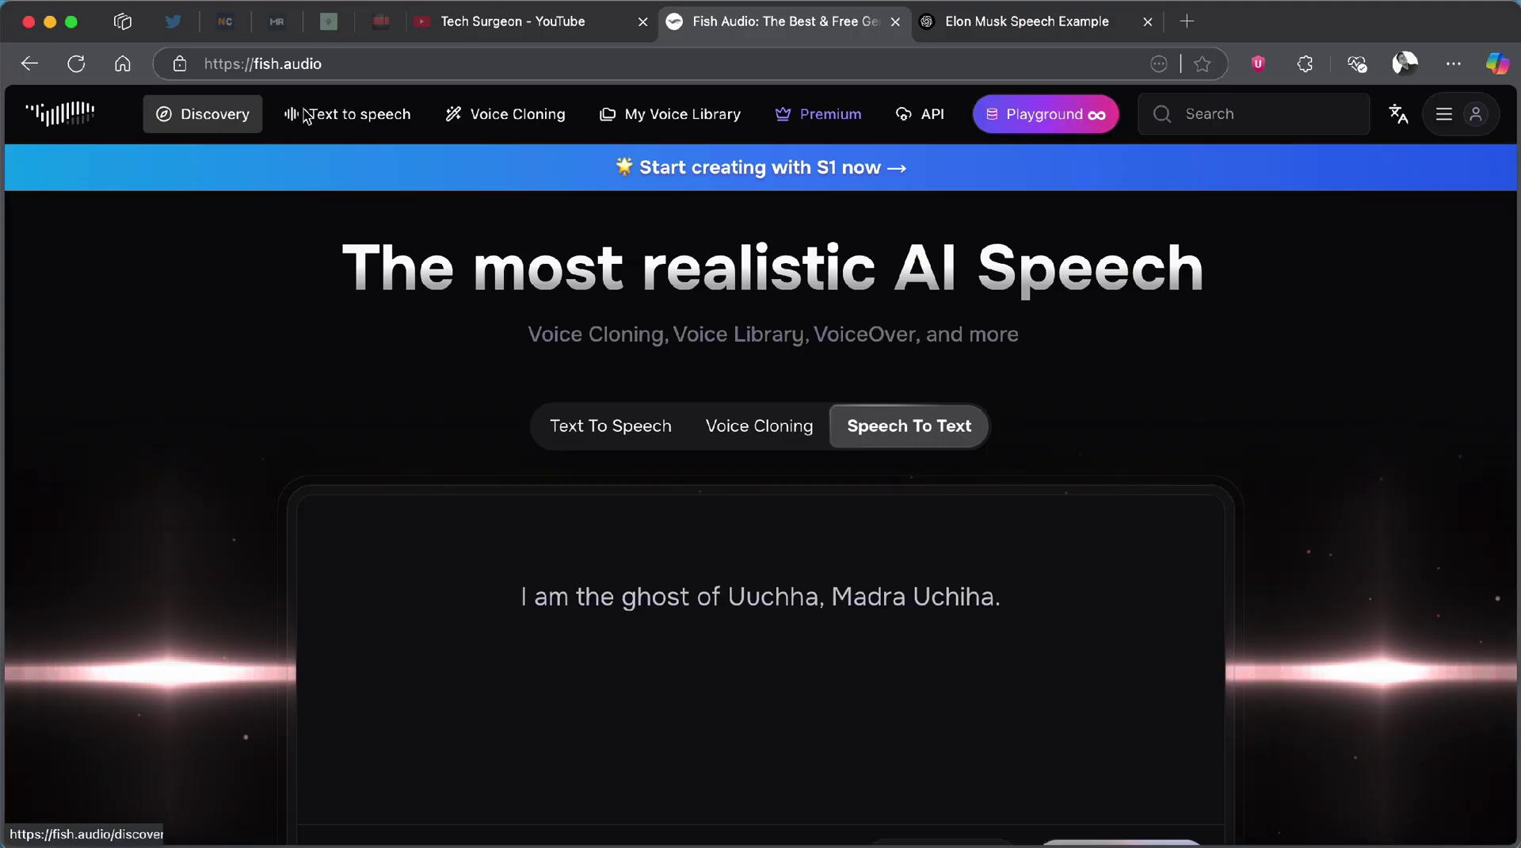
left_click(211, 116)
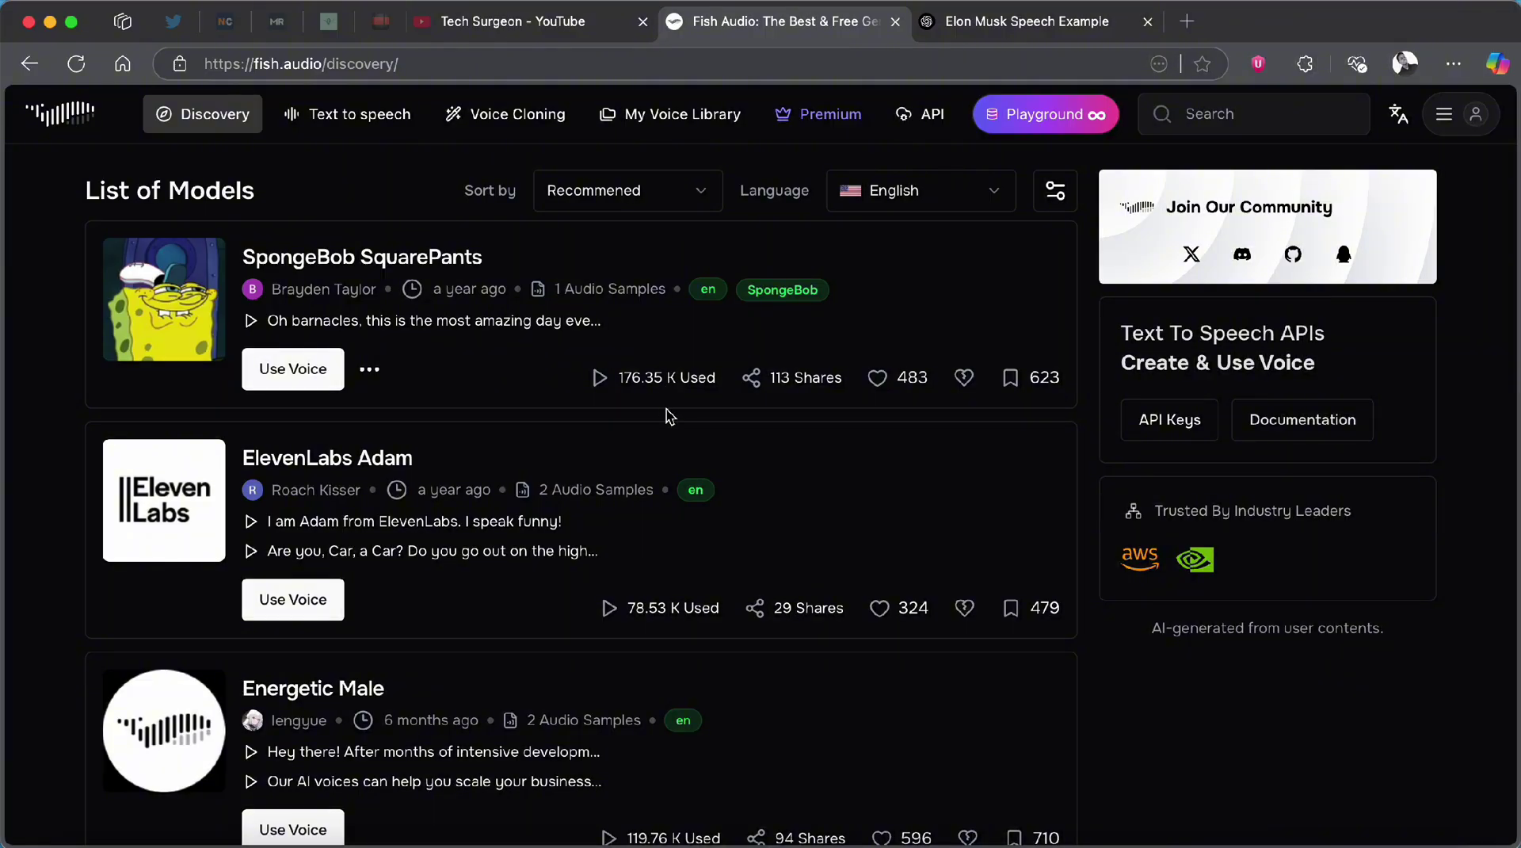
scroll(724, 525, "down", 1)
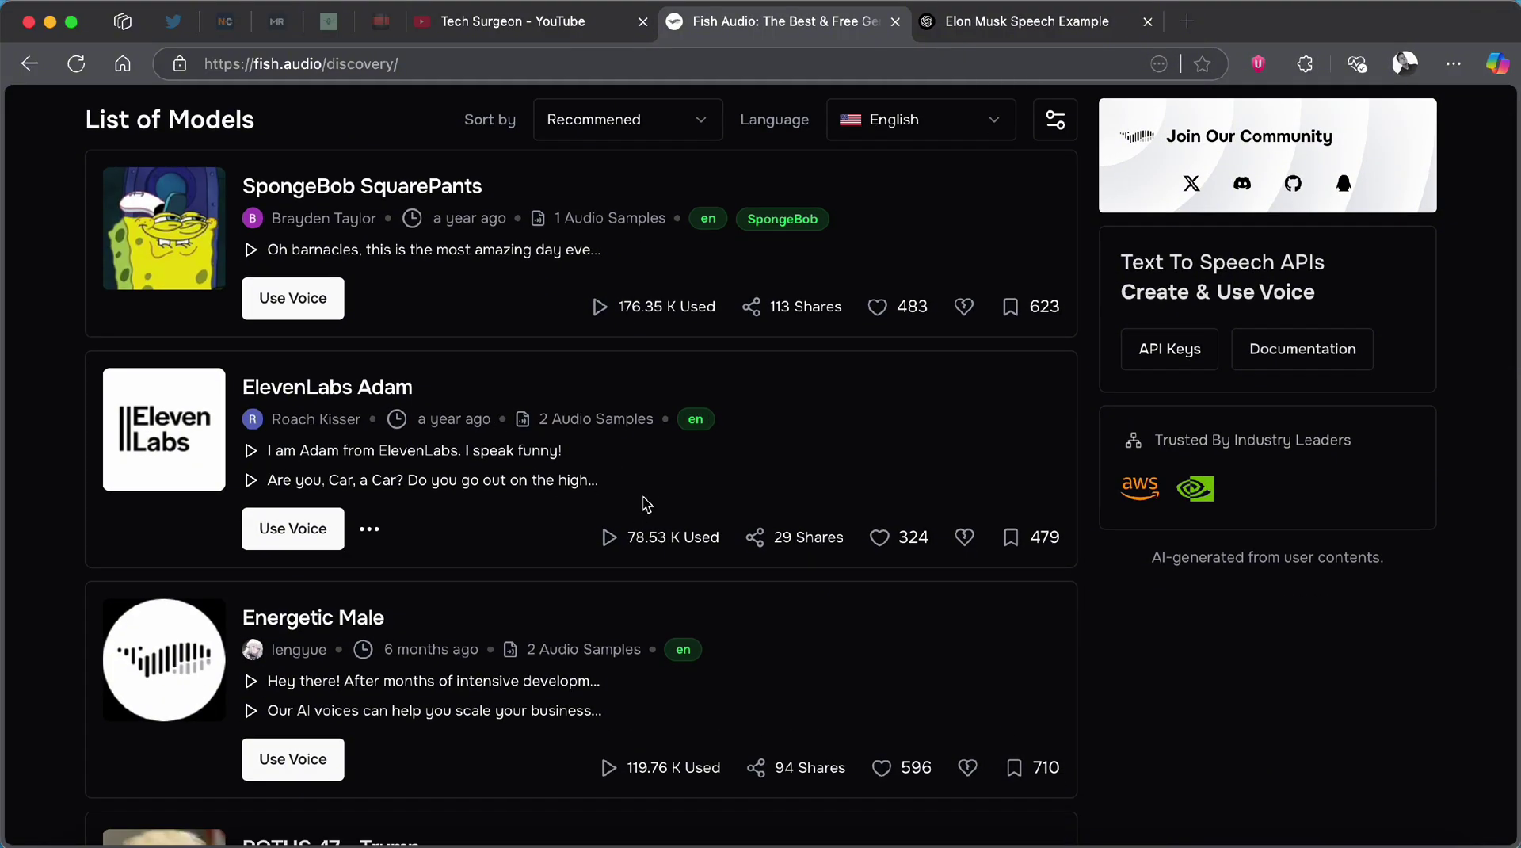
scroll(665, 546, "down", 10)
scroll(665, 545, "down", 15)
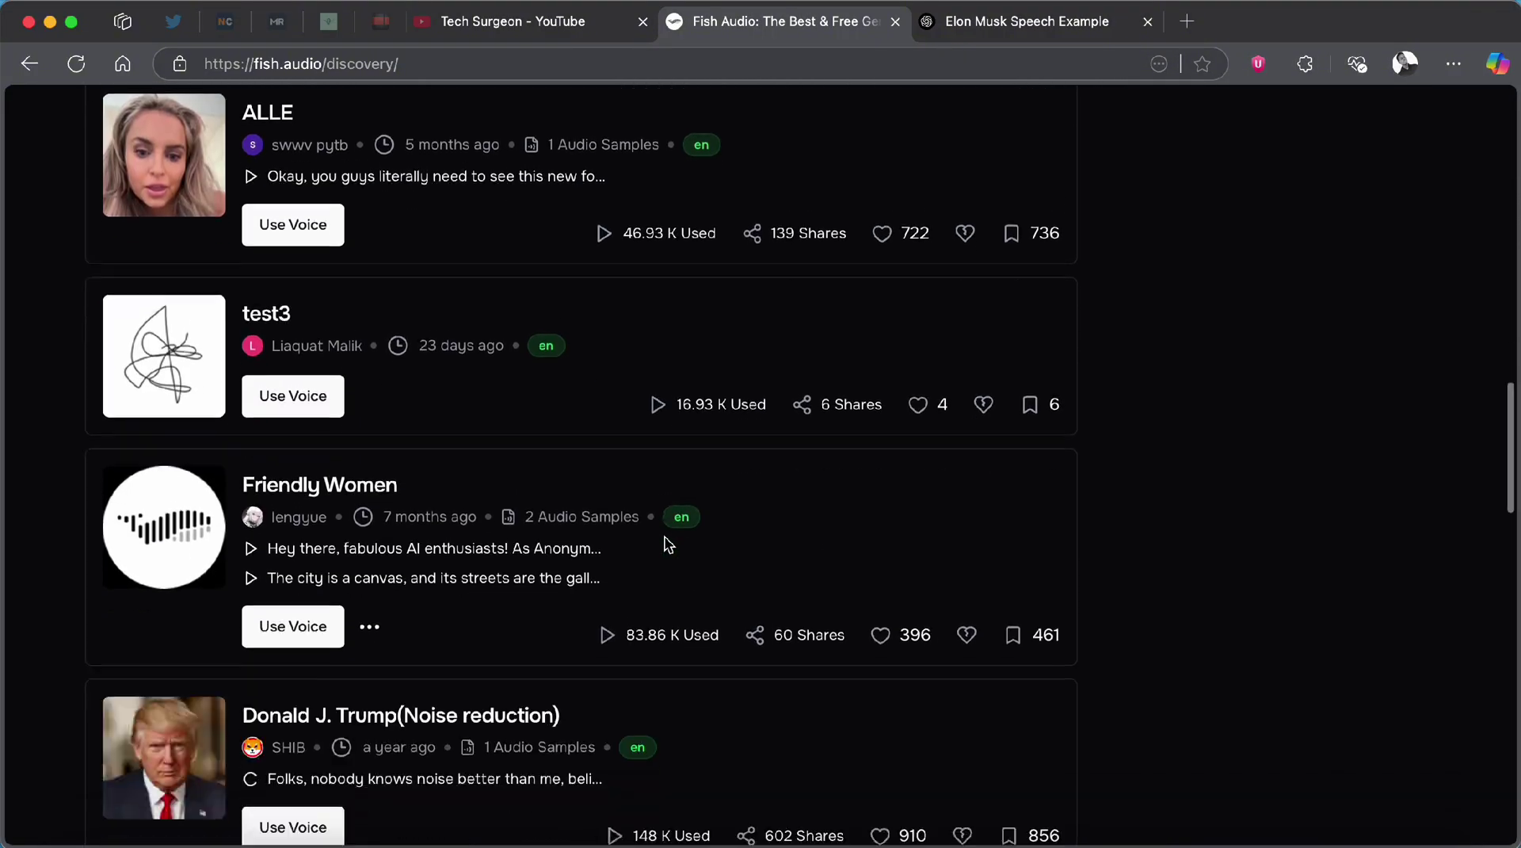
scroll(665, 543, "down", 5)
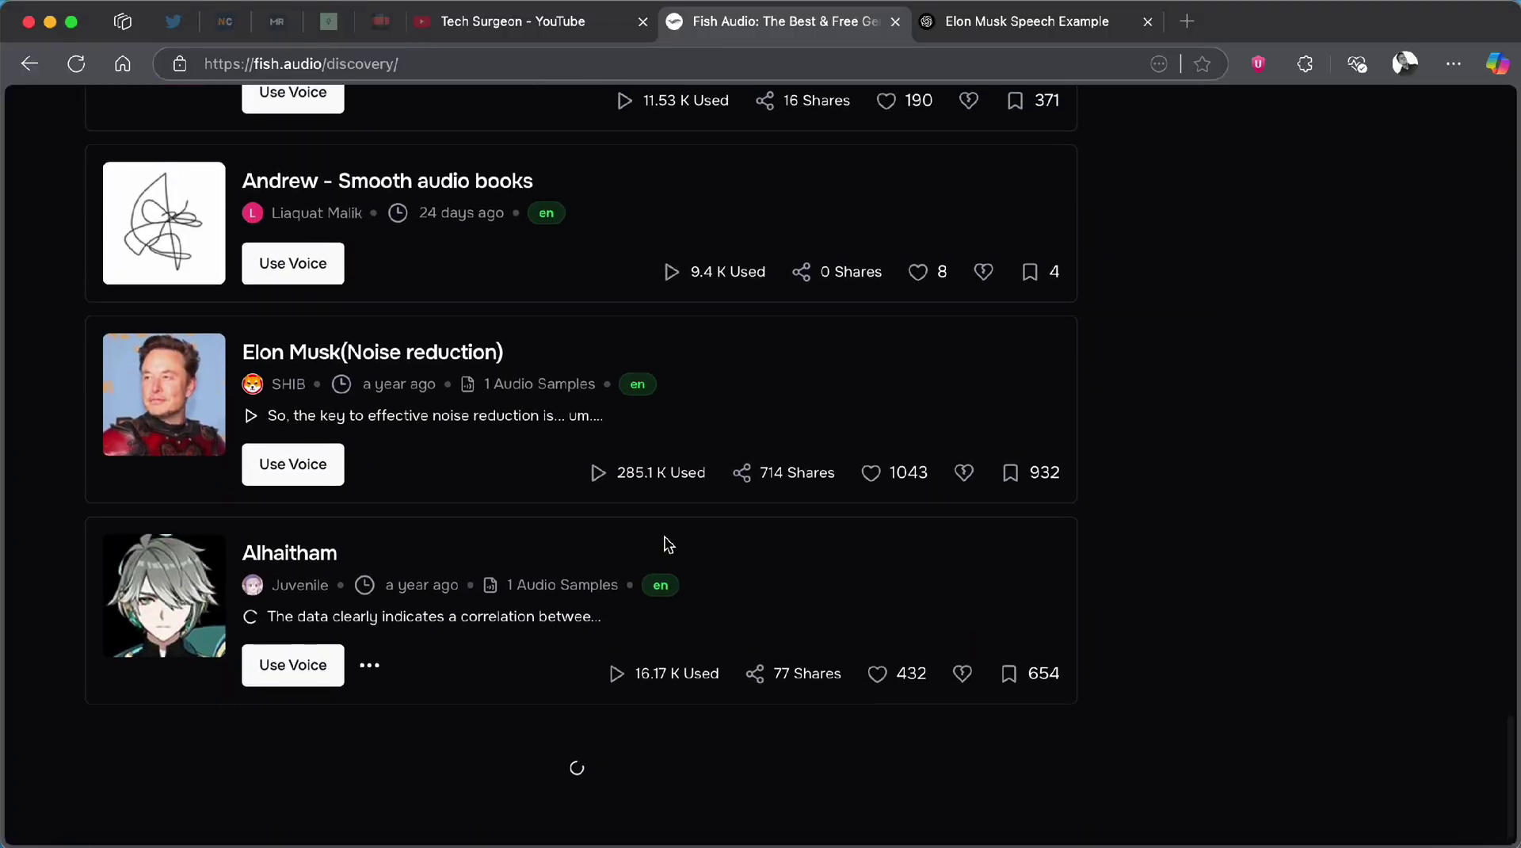
scroll(665, 544, "up", 20)
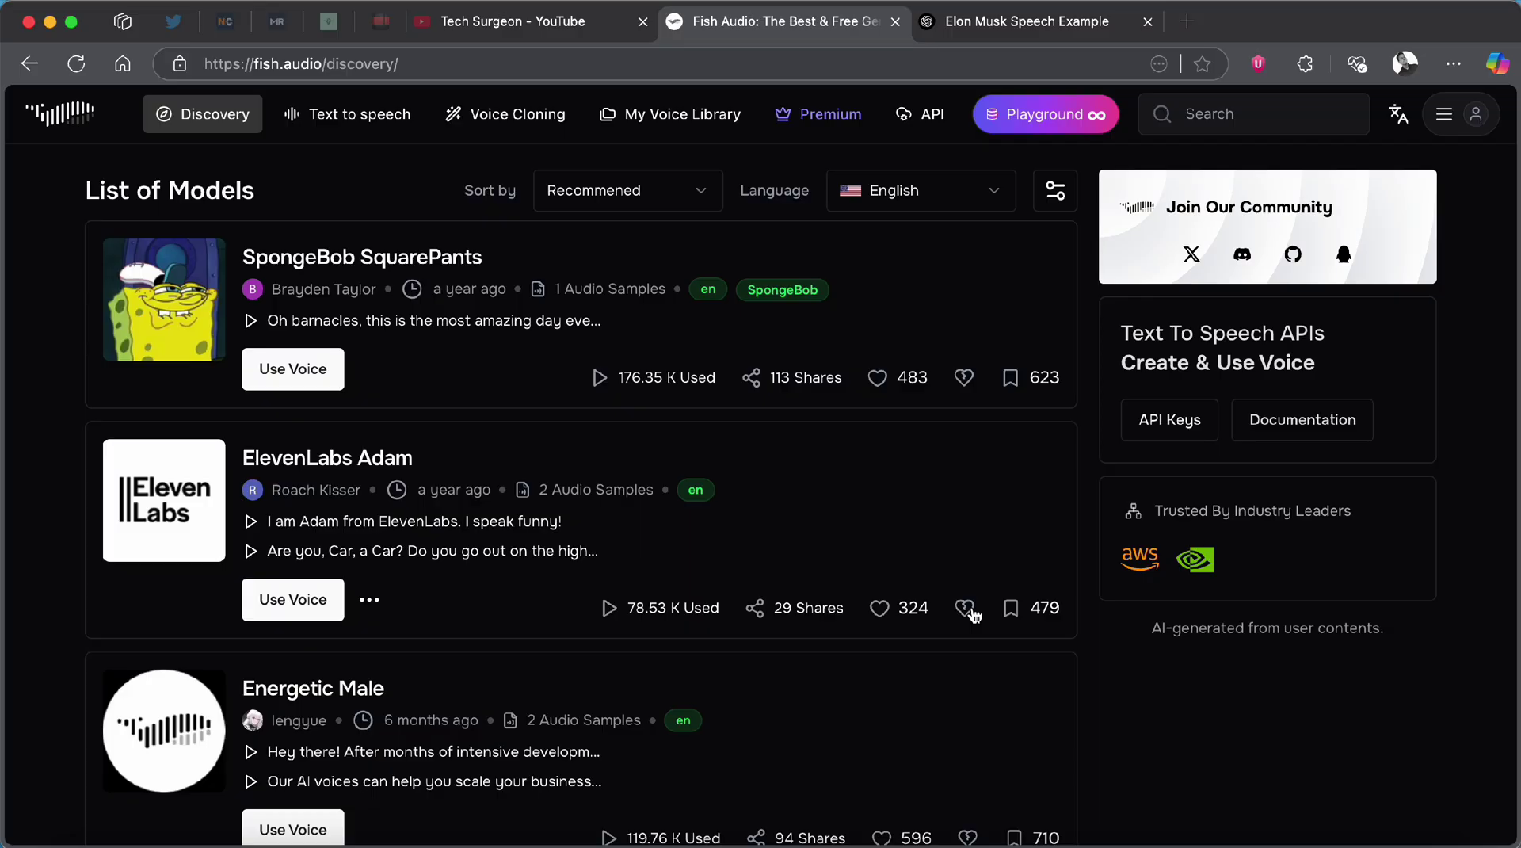
Open the Text to speech studio.
left_click(360, 113)
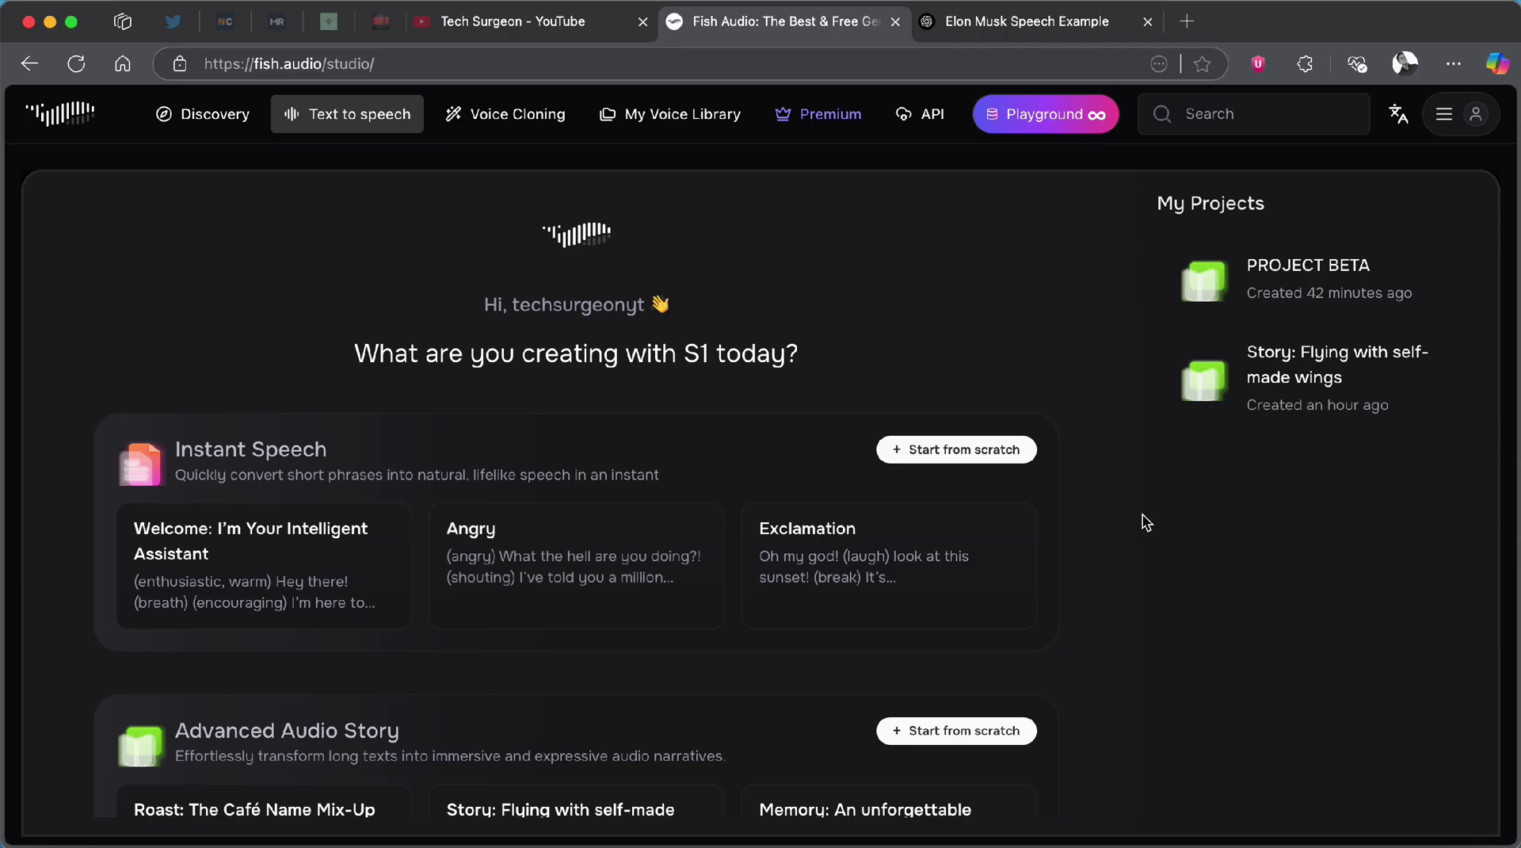
Look over the studio's creation options and start a new Instant Speech from scratch.
scroll(1143, 521, "down", 1)
scroll(634, 613, "down", 3)
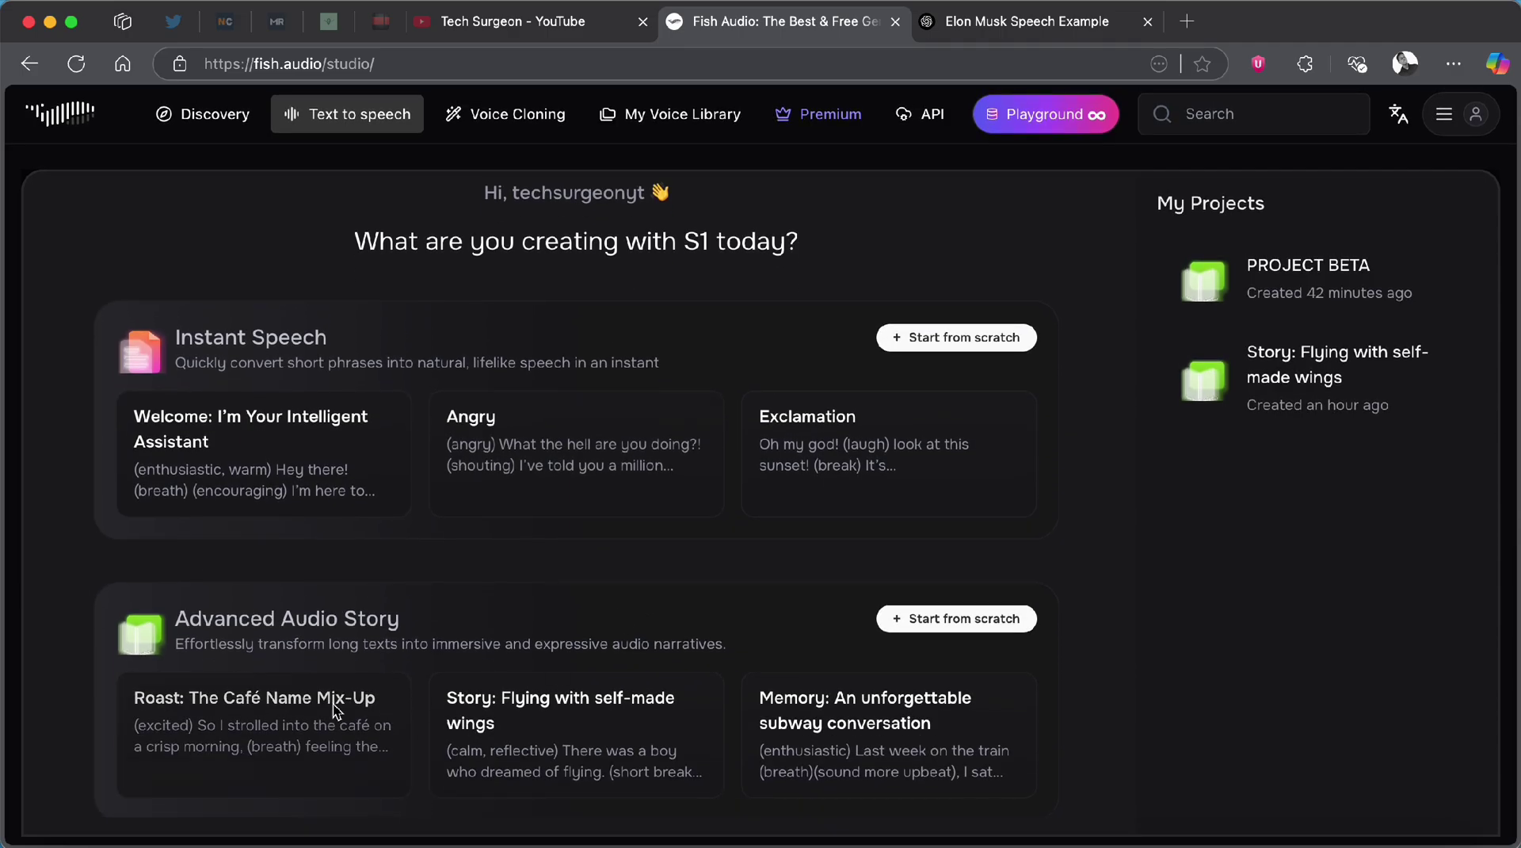
scroll(614, 575, "up", 3)
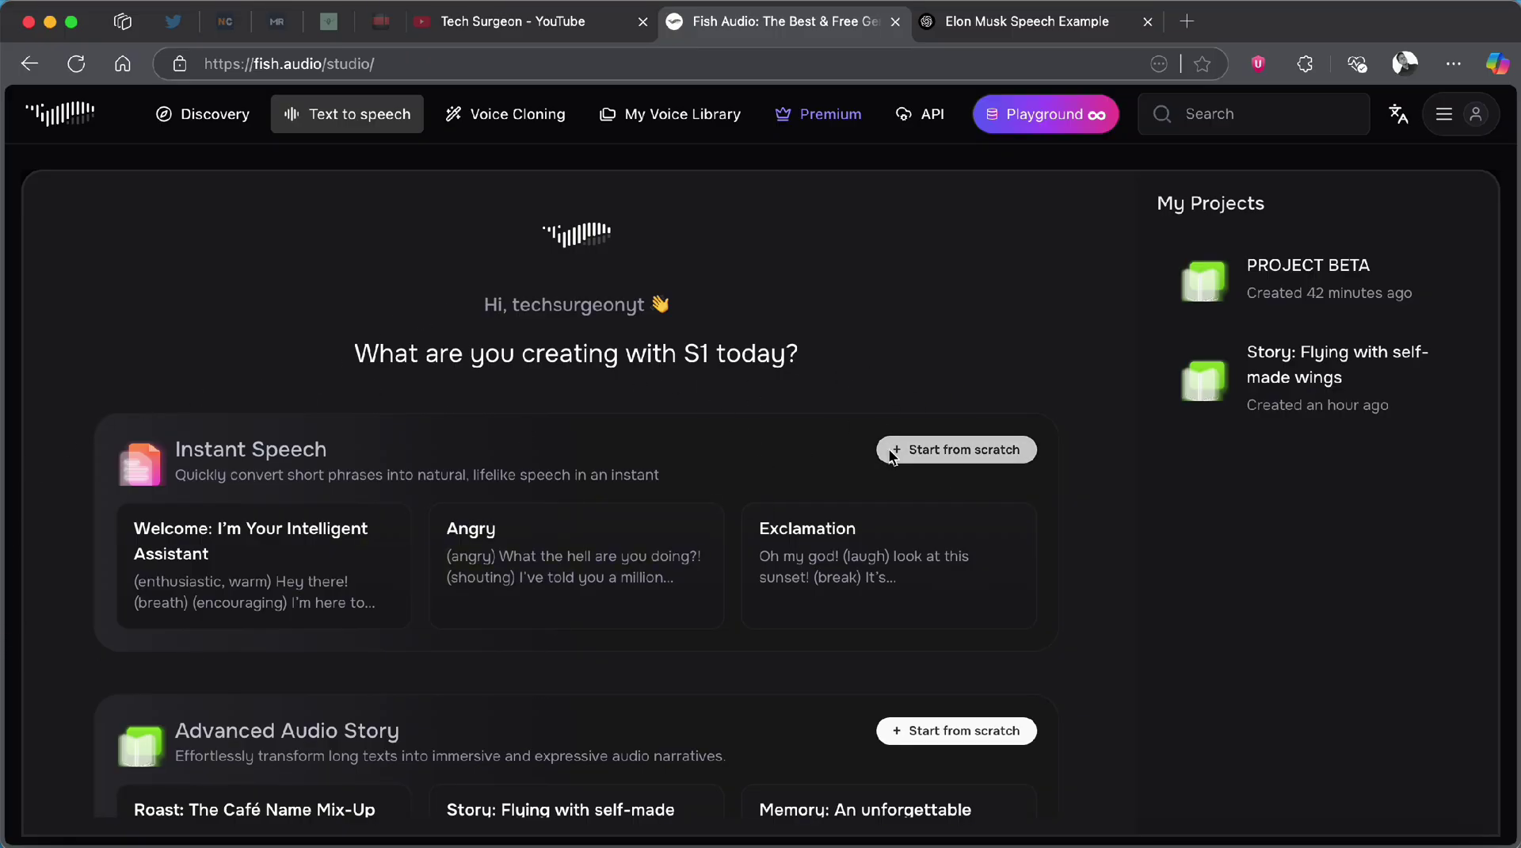
left_click(946, 450)
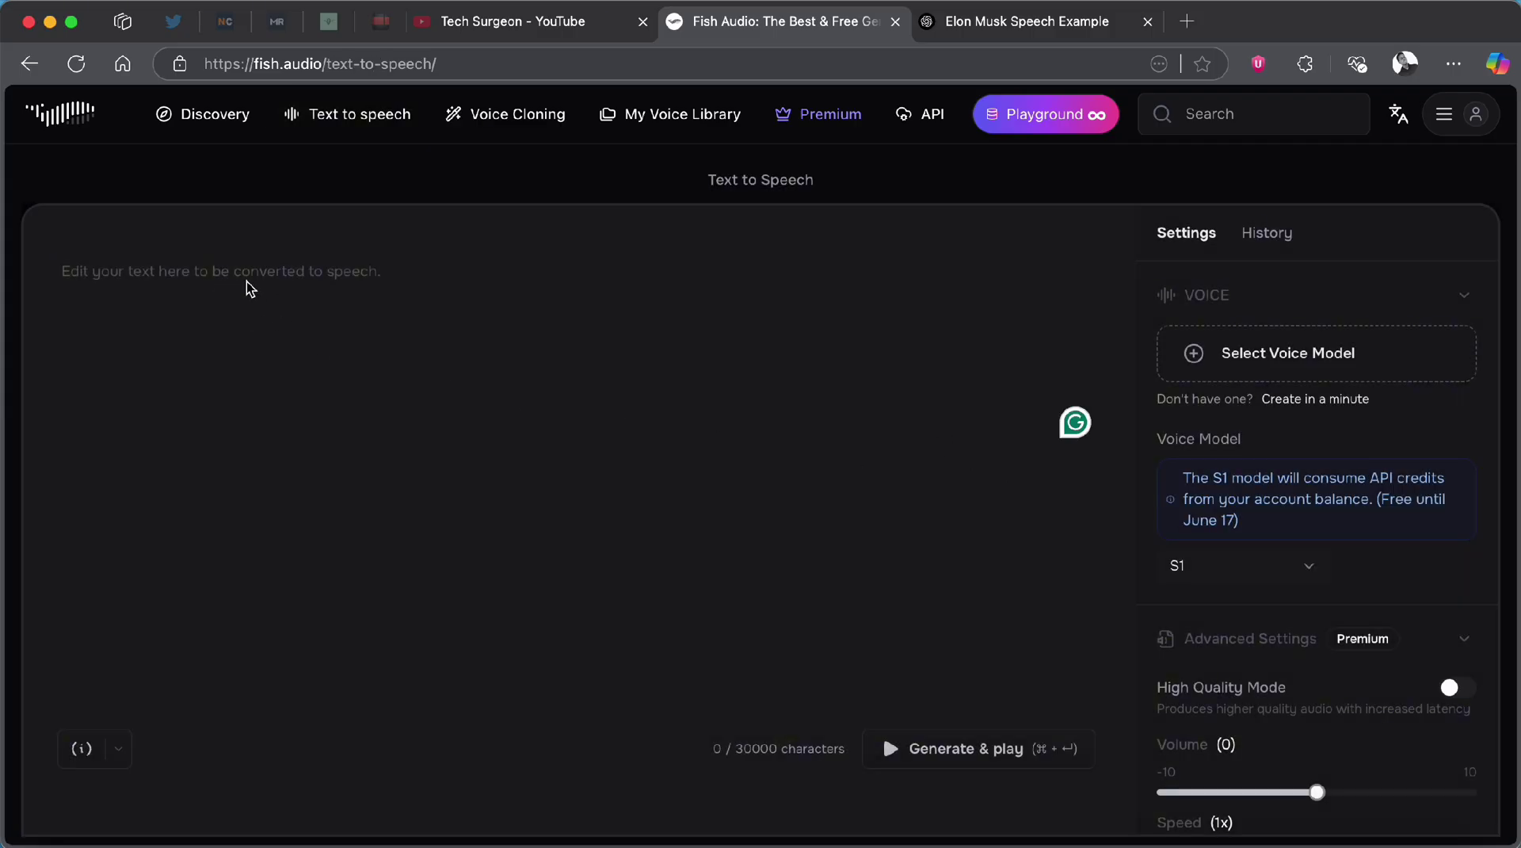
Paste the three-sentence Elon Musk speech from the ChatGPT conversation into the empty text-to-speech text.
left_click(1027, 21)
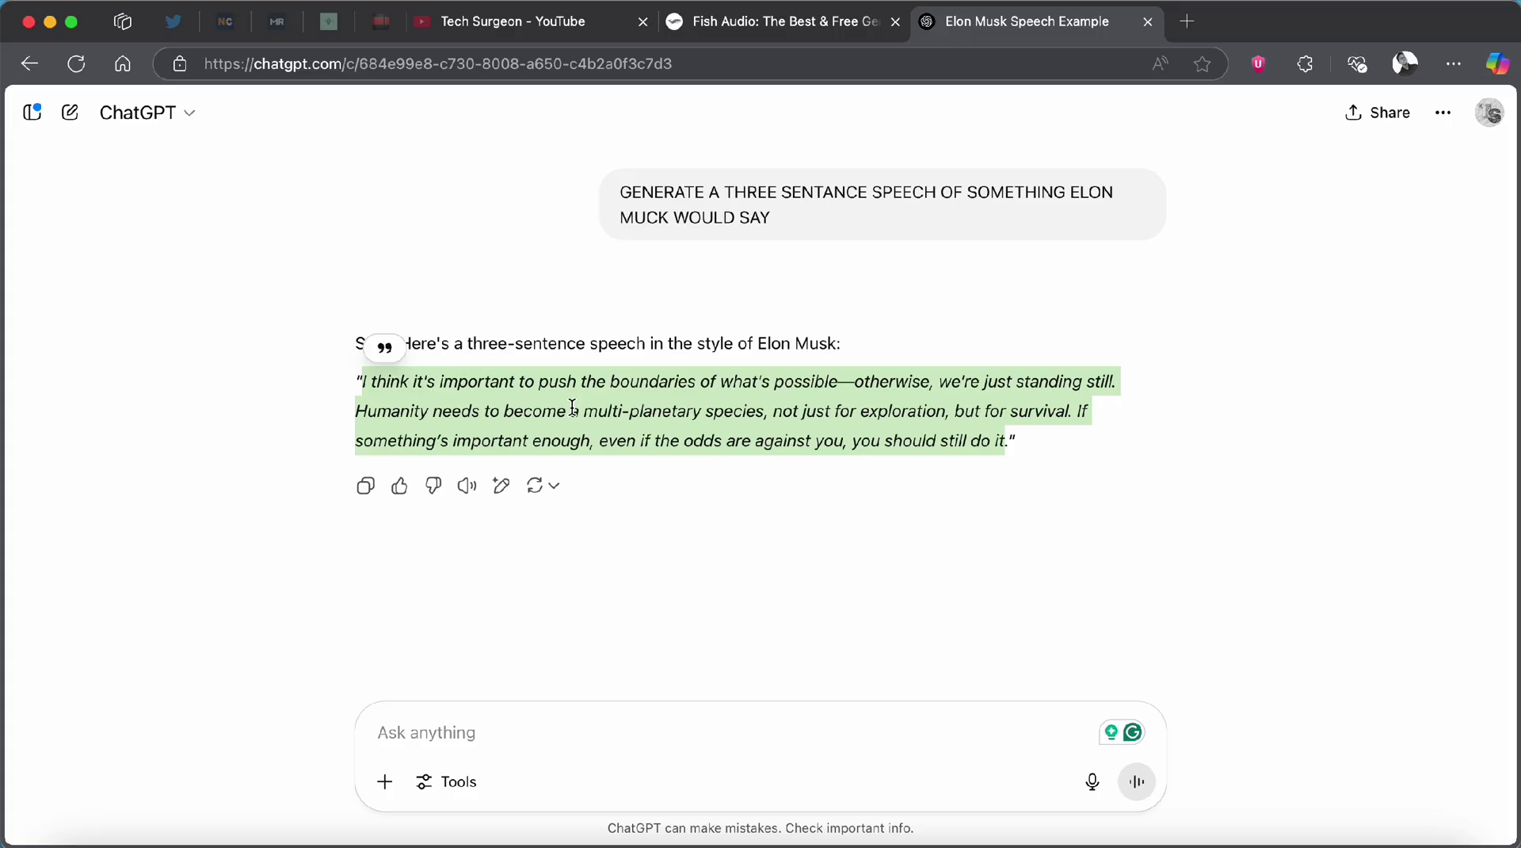
left_click(772, 21)
left_click(391, 319)
type("I think it's important to push the boundaries of what's possible—otherwise, we're just standing still. Humanity needs to become a multi-planetary species, not just for exploration, but for survival. If something's important enough, even if the odds are against you, you should still do it")
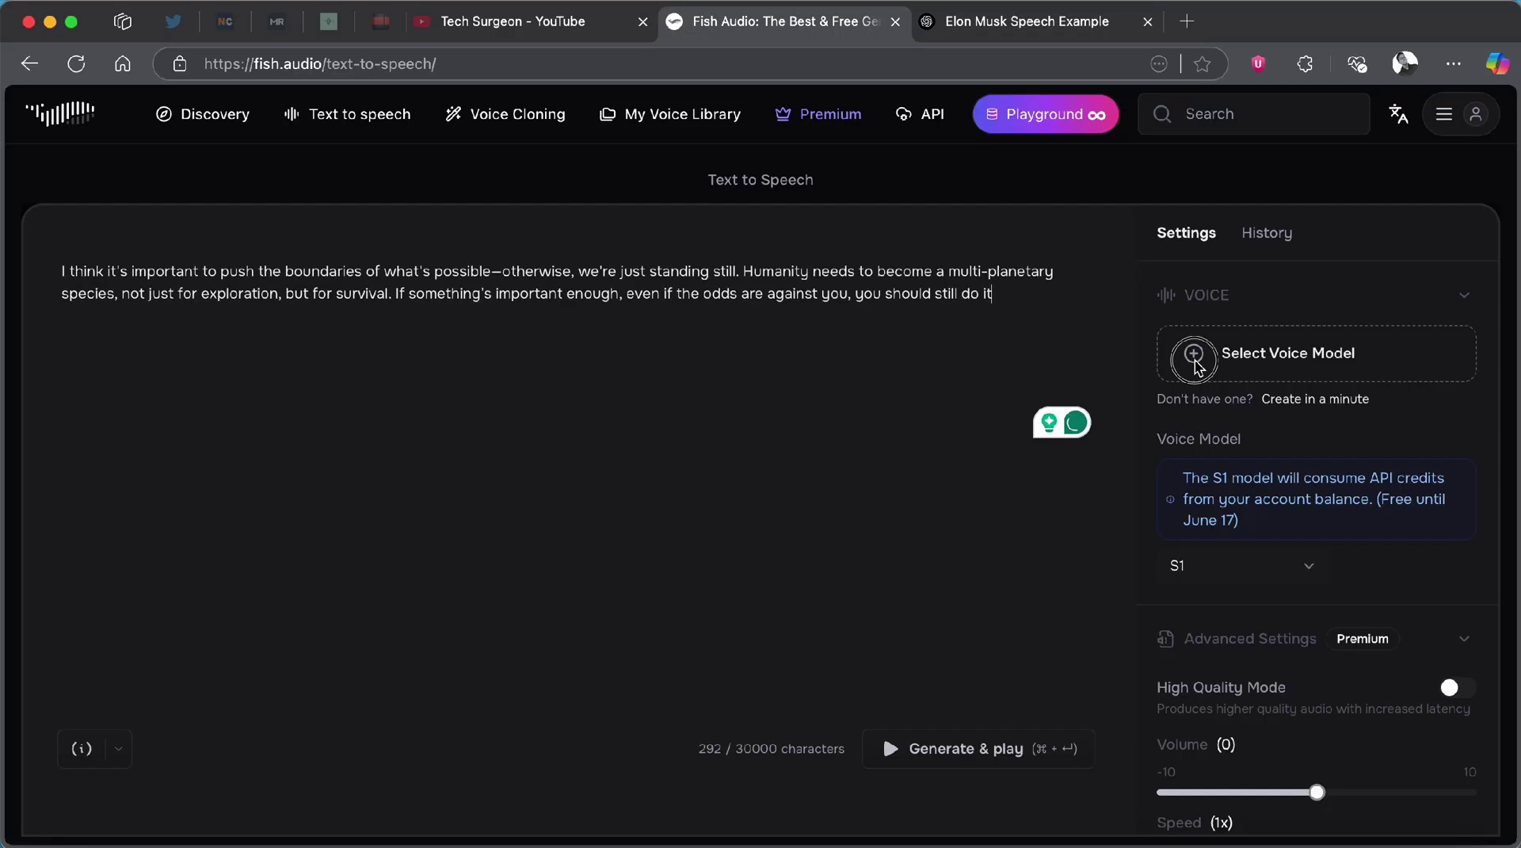
Use the Elon Musk(Noise reduction) voice with the S1 voice model and review the advanced settings.
left_click(1235, 358)
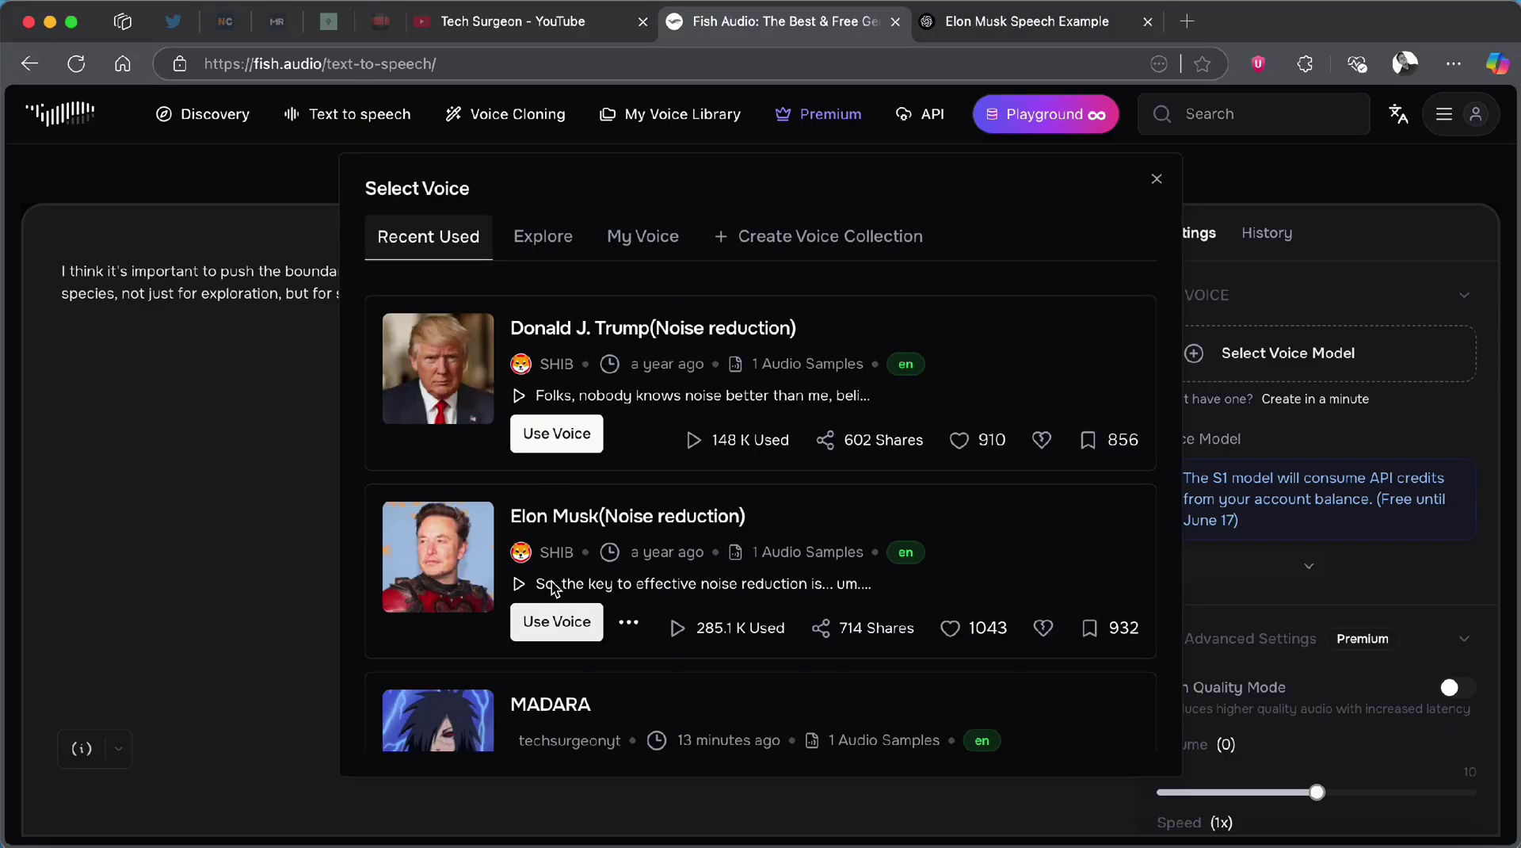
left_click(556, 621)
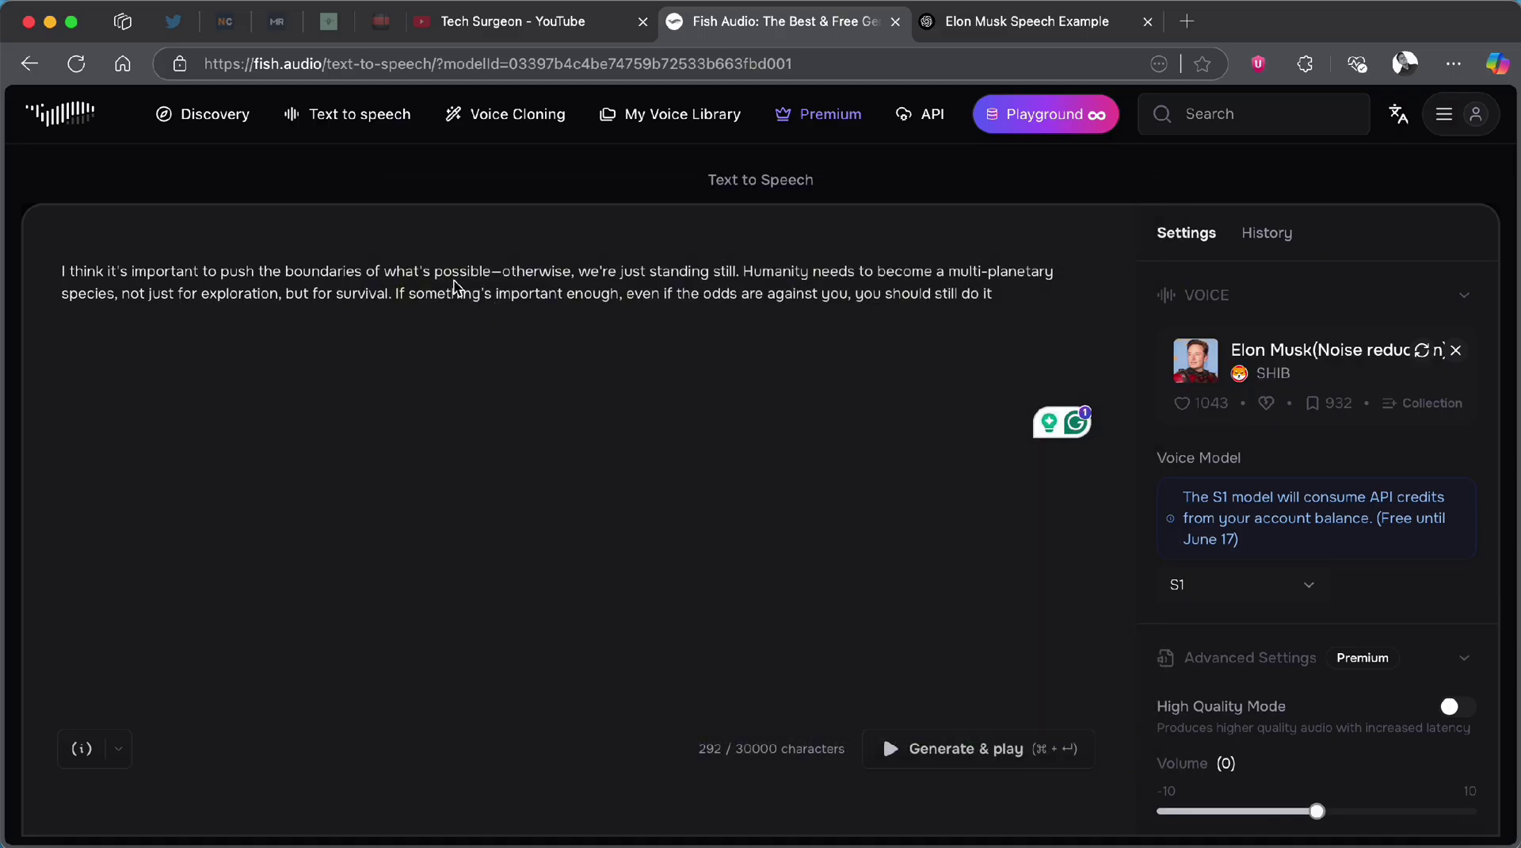
left_click(1309, 590)
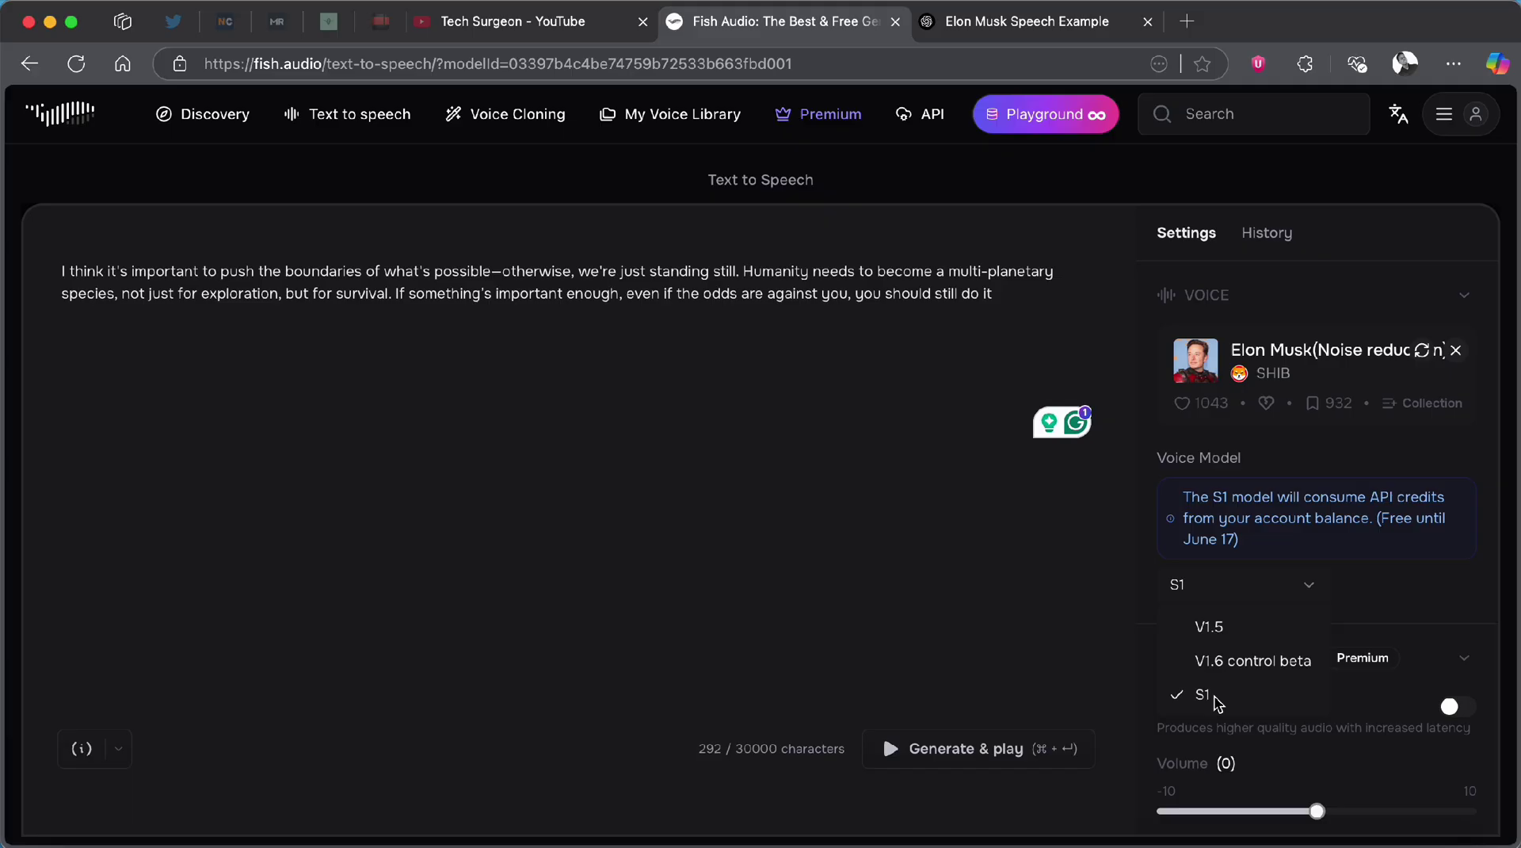
left_click(1263, 695)
scroll(1356, 647, "down", 3)
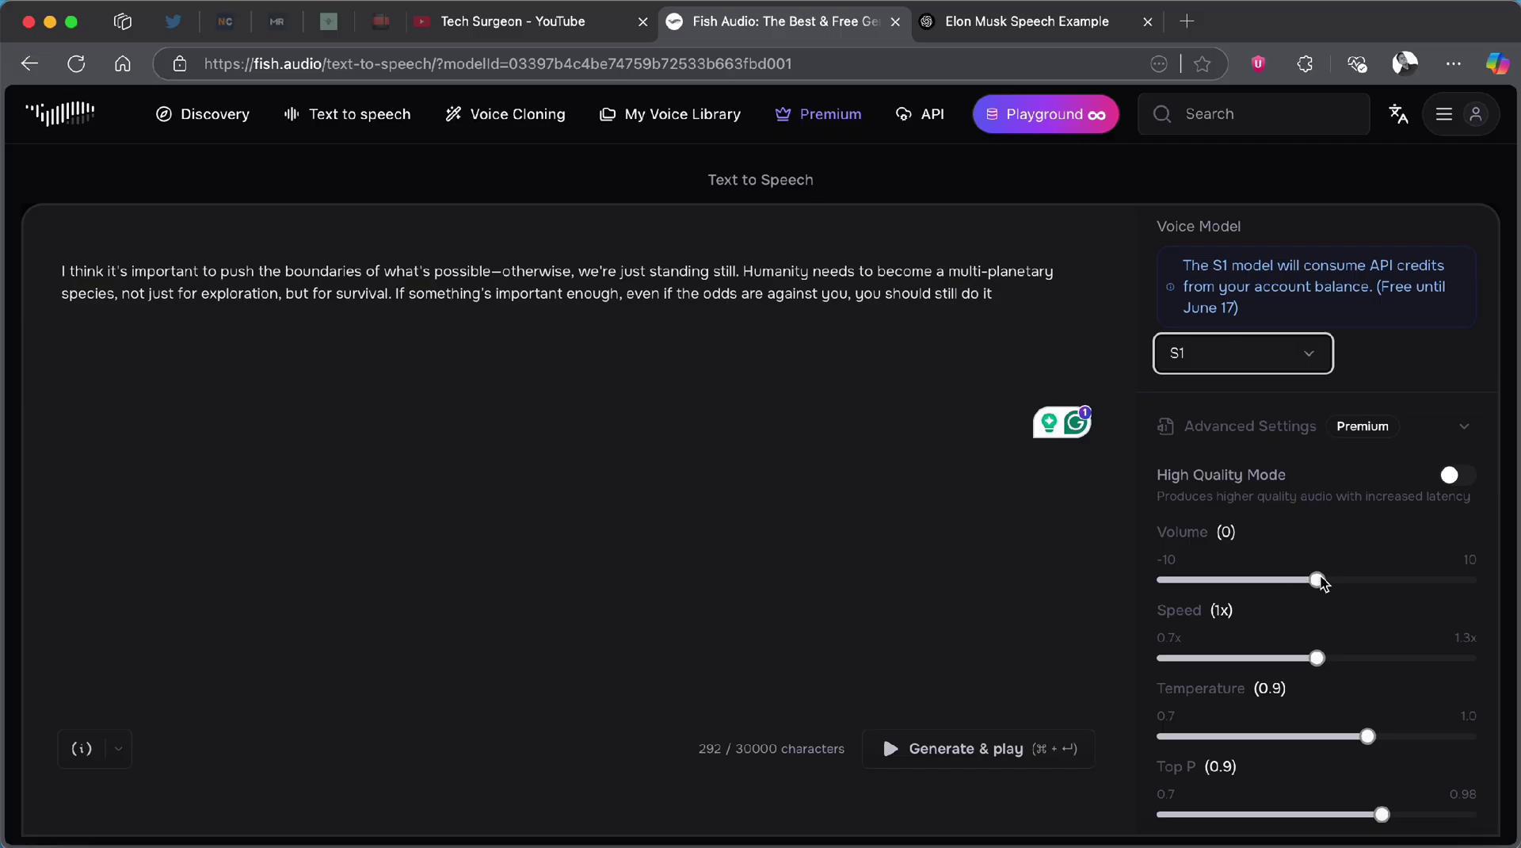
scroll(1387, 631, "up", 3)
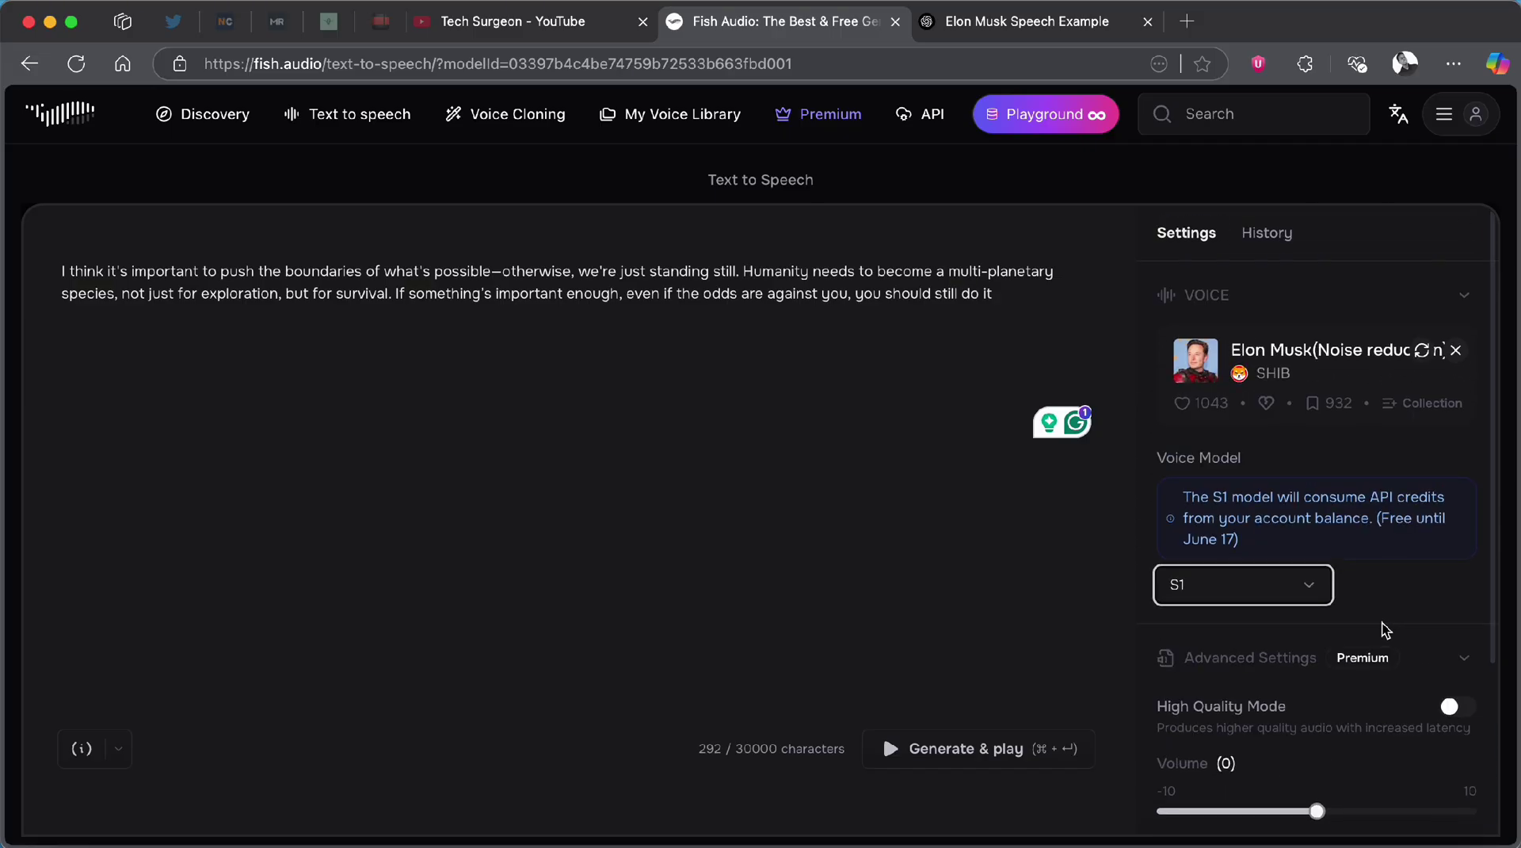
Insert the (angry) emotion tag at the start of the speech and the (relaxed) tag at its end.
left_click(229, 274)
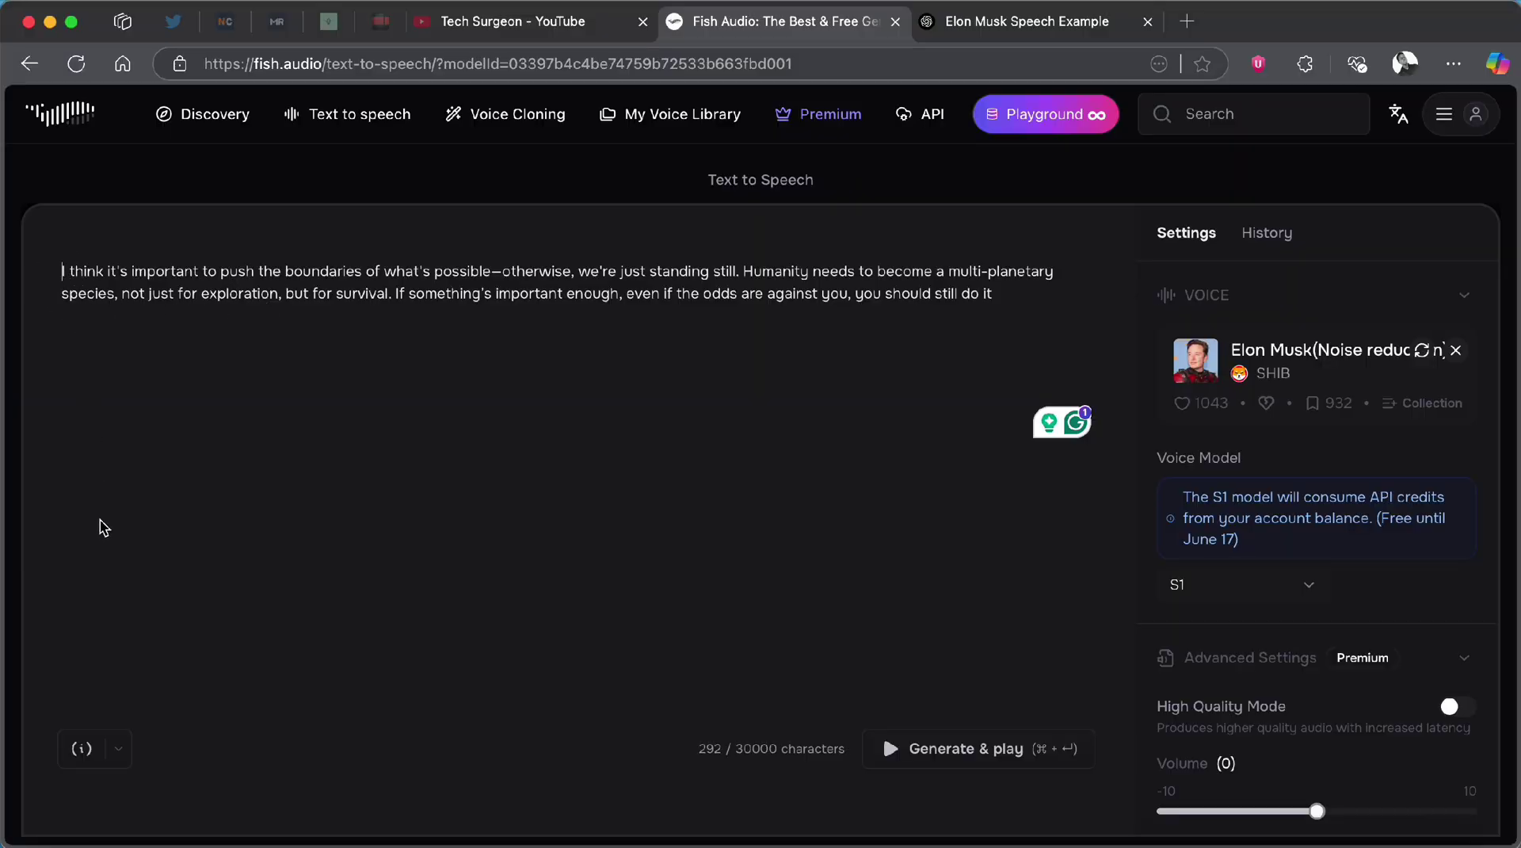
left_click(121, 753)
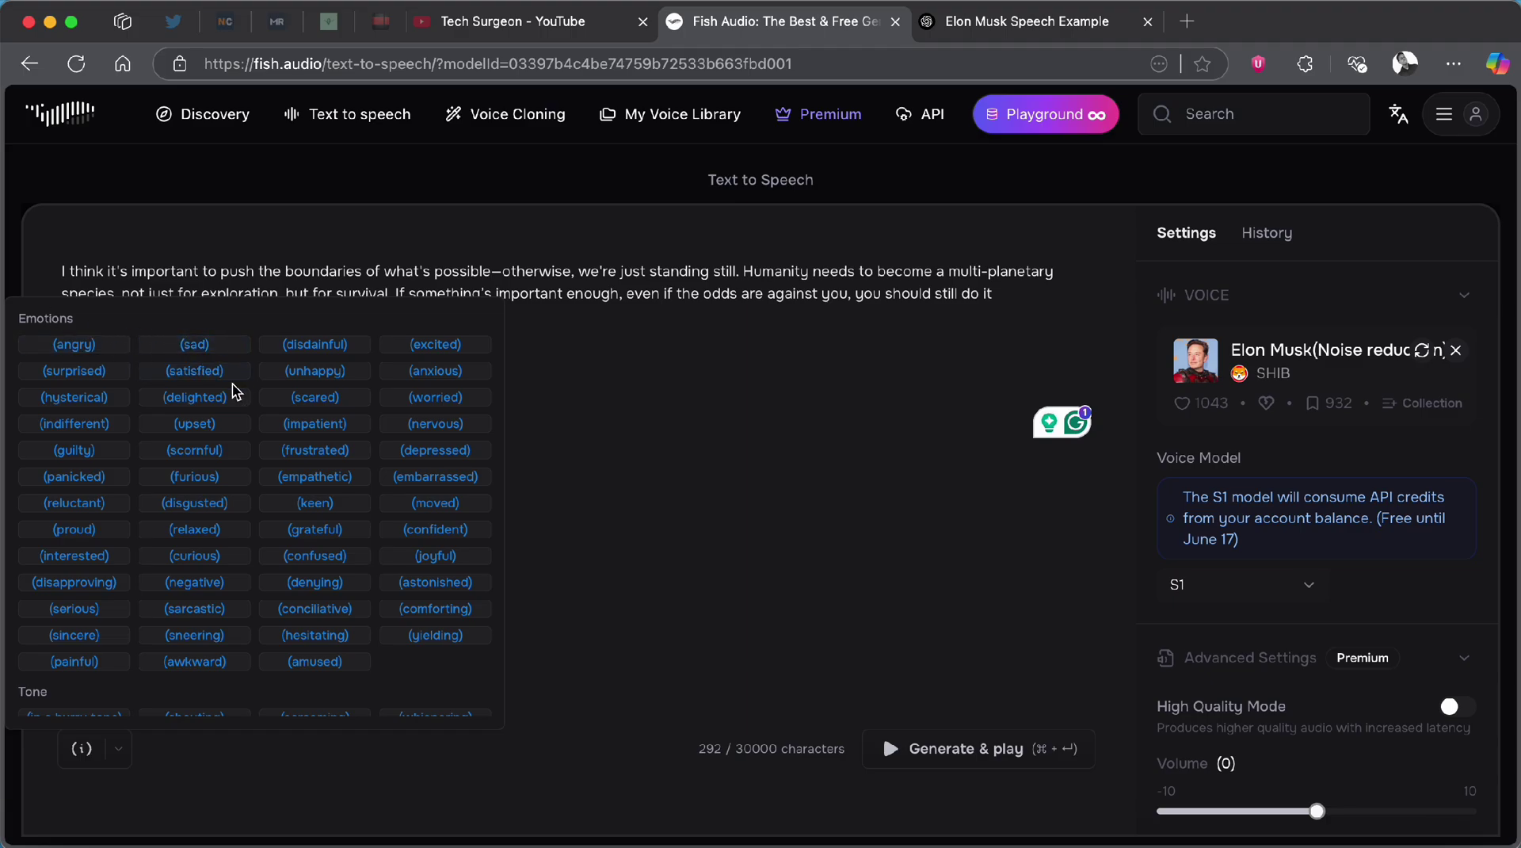
left_click(88, 353)
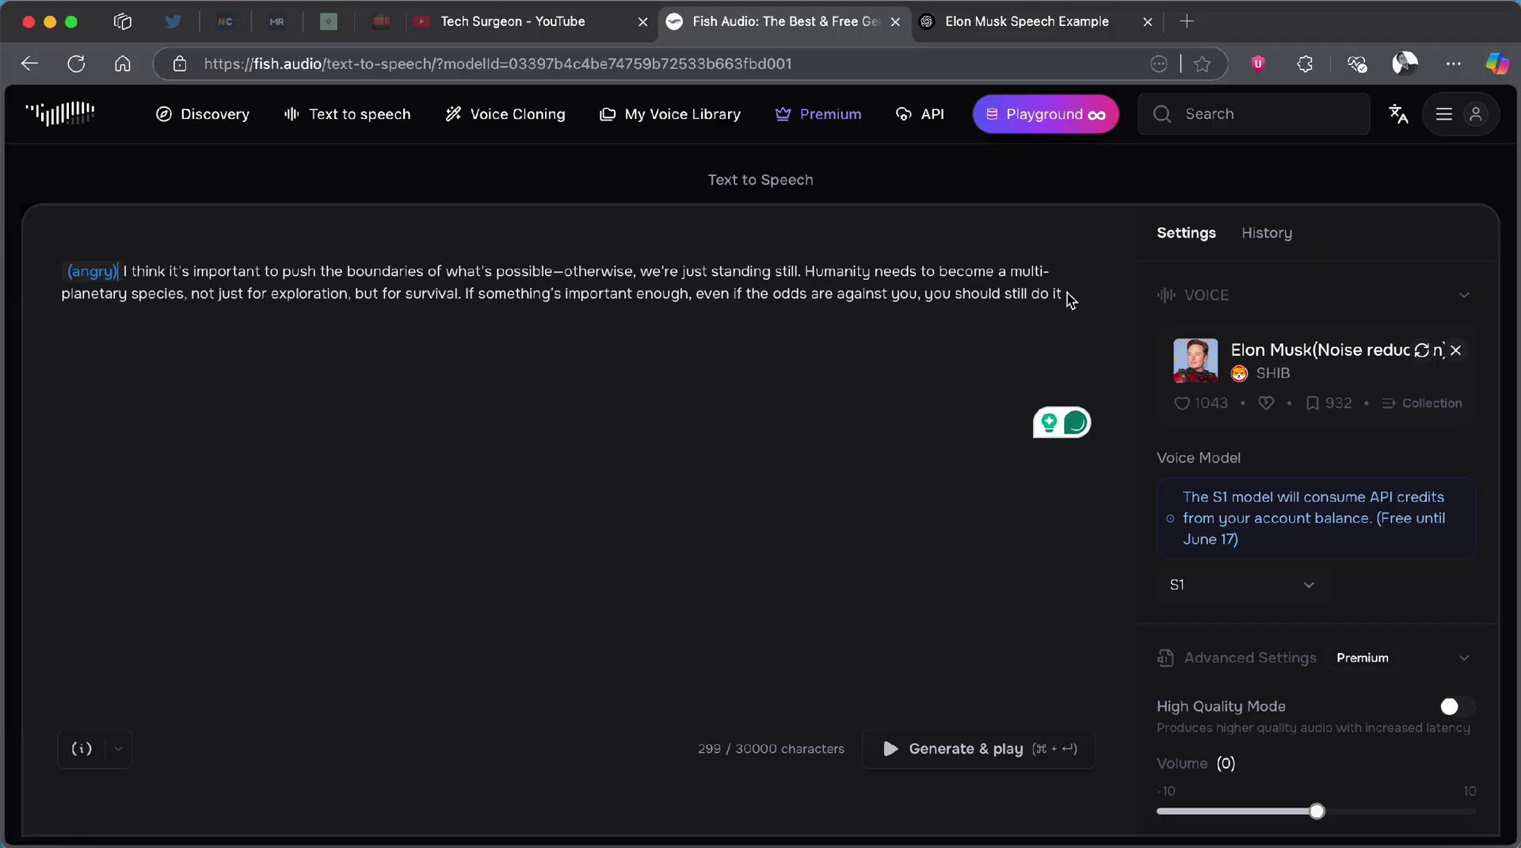
left_click(82, 748)
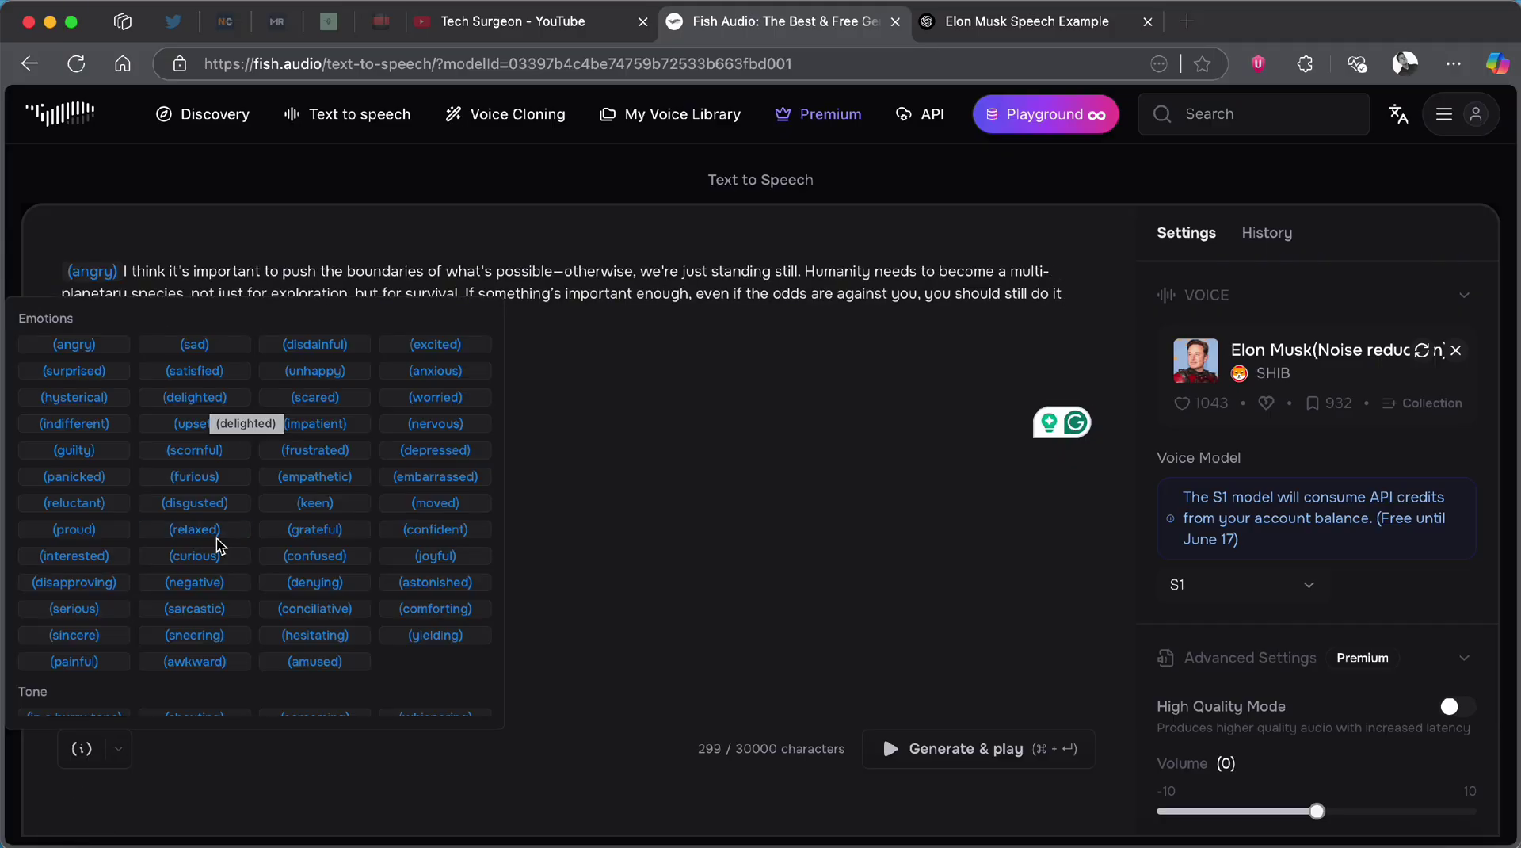
left_click(194, 529)
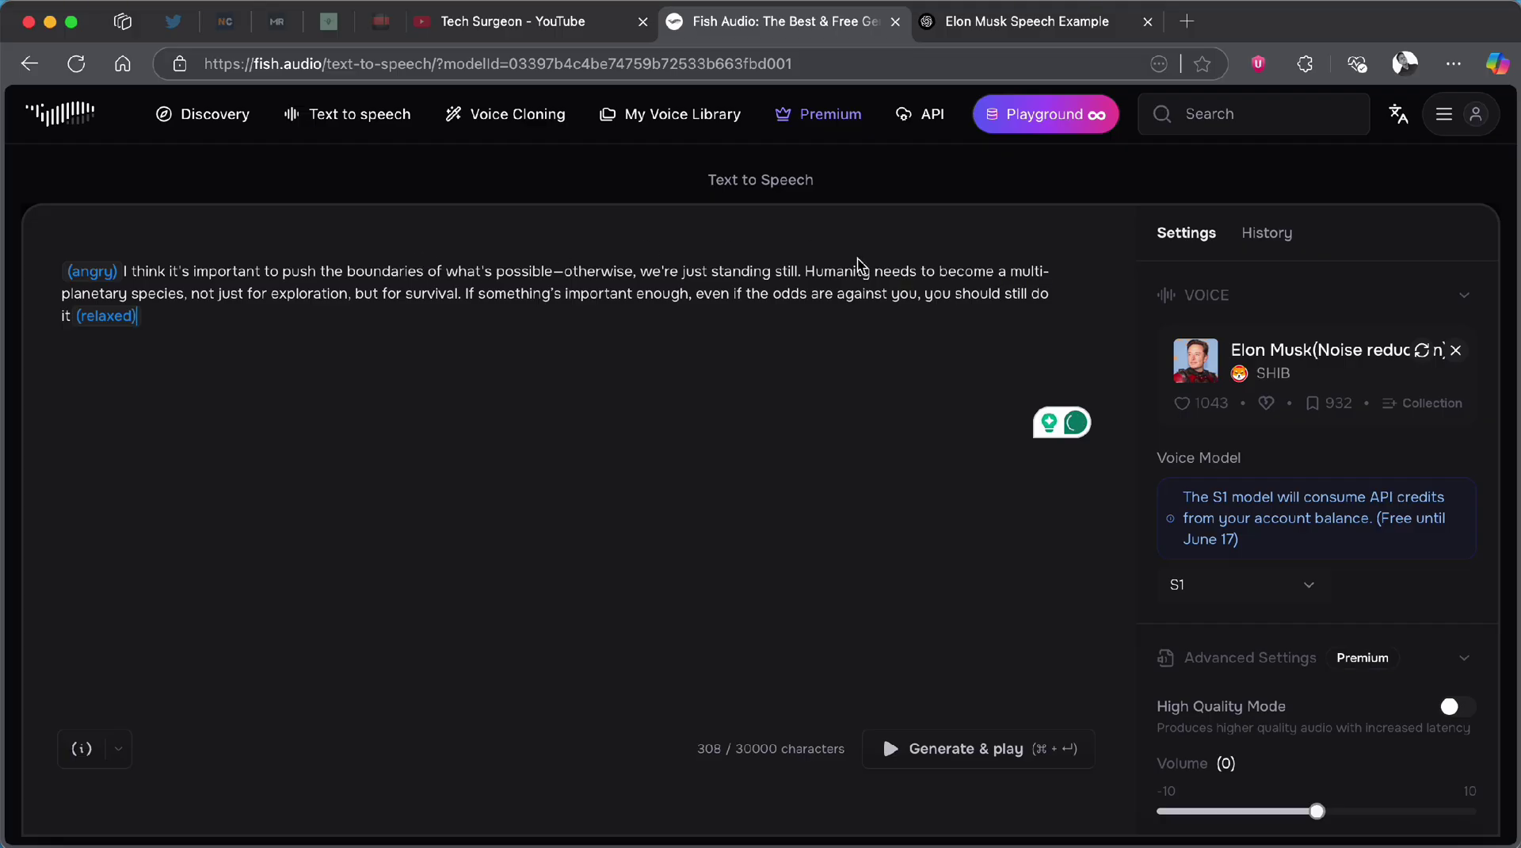
Insert the (anxious) emotion tag before "If something's important enough" and generate the speech.
left_click(465, 294)
left_click(118, 747)
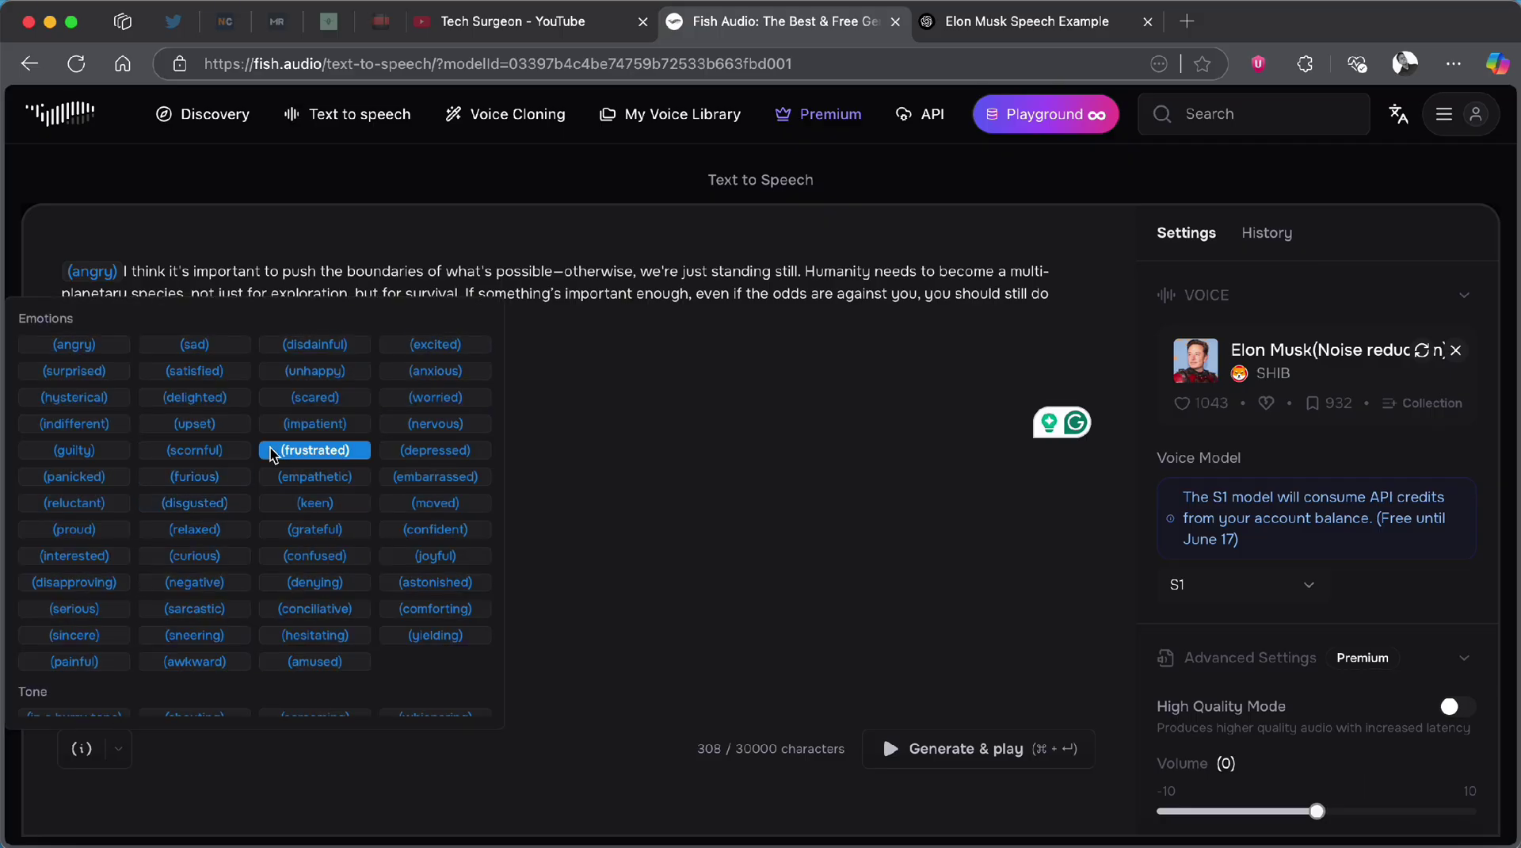
left_click(436, 370)
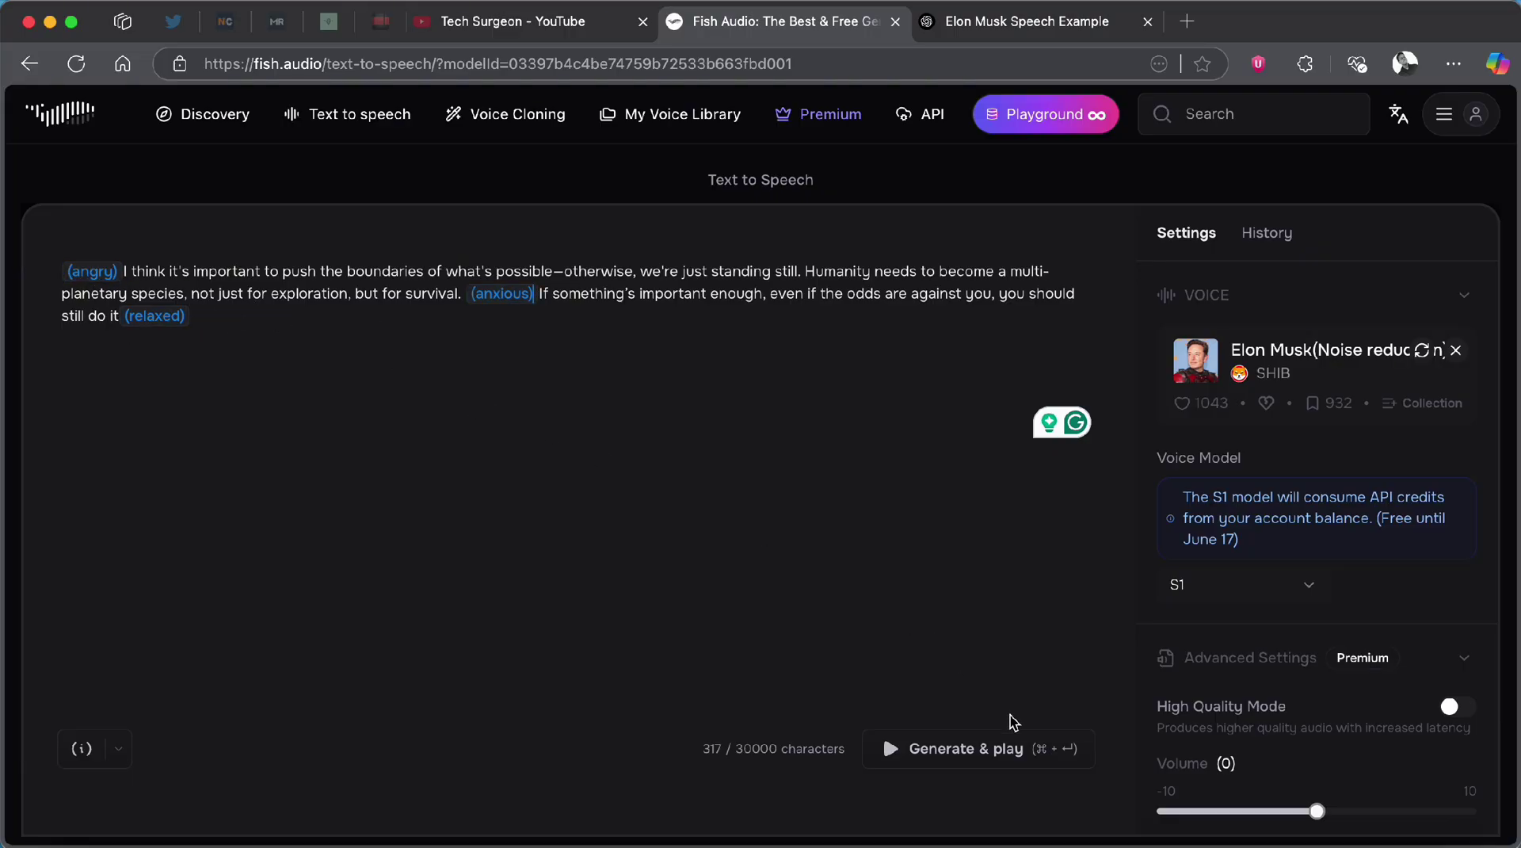
left_click(888, 752)
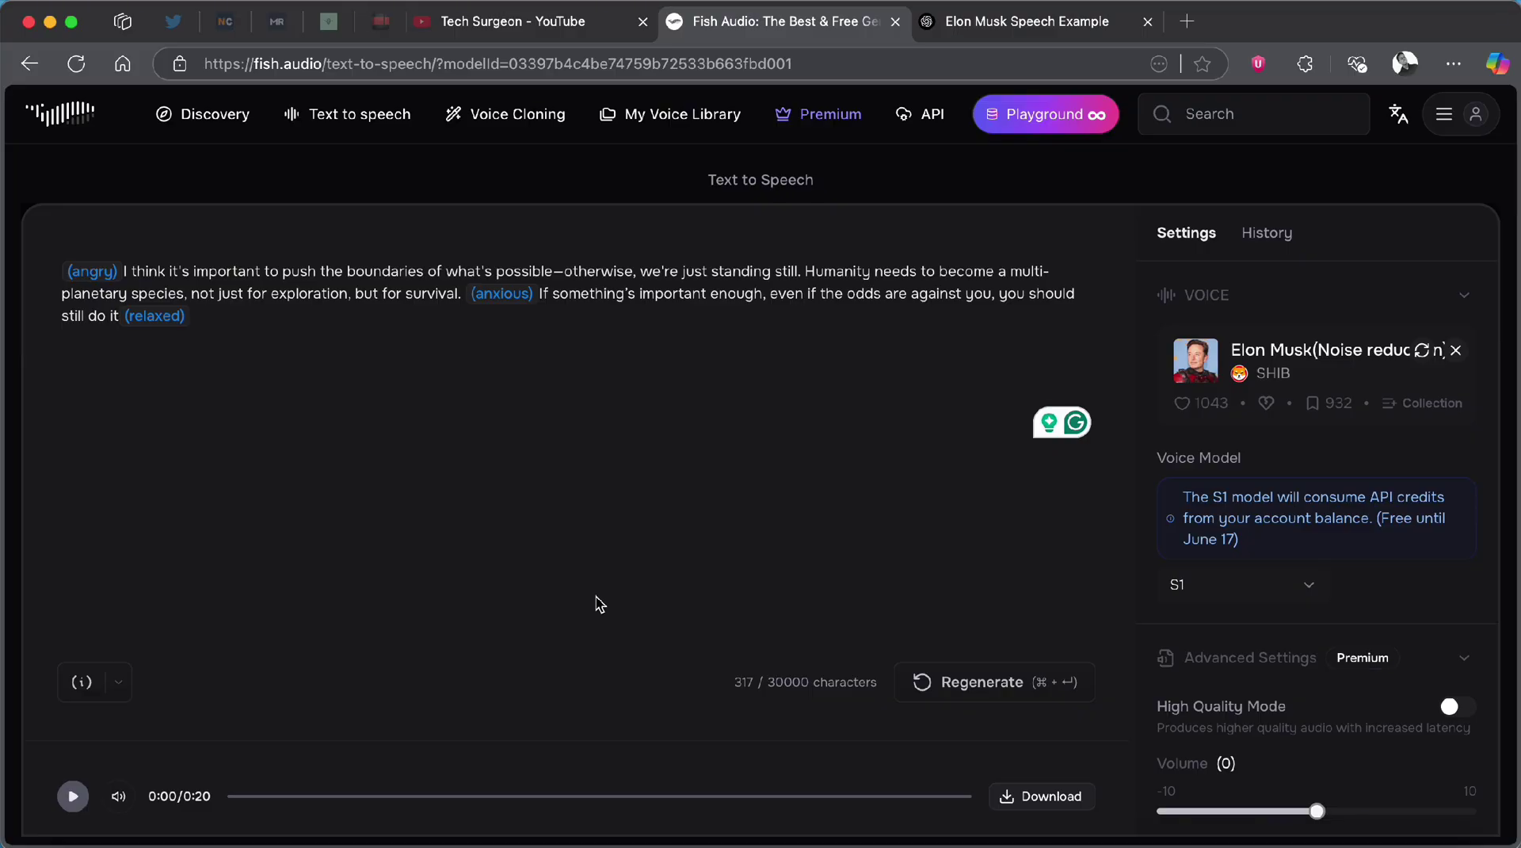
Return to the Text to speech studio and add two new chapters to PROJECT ALPHA.
left_click(349, 119)
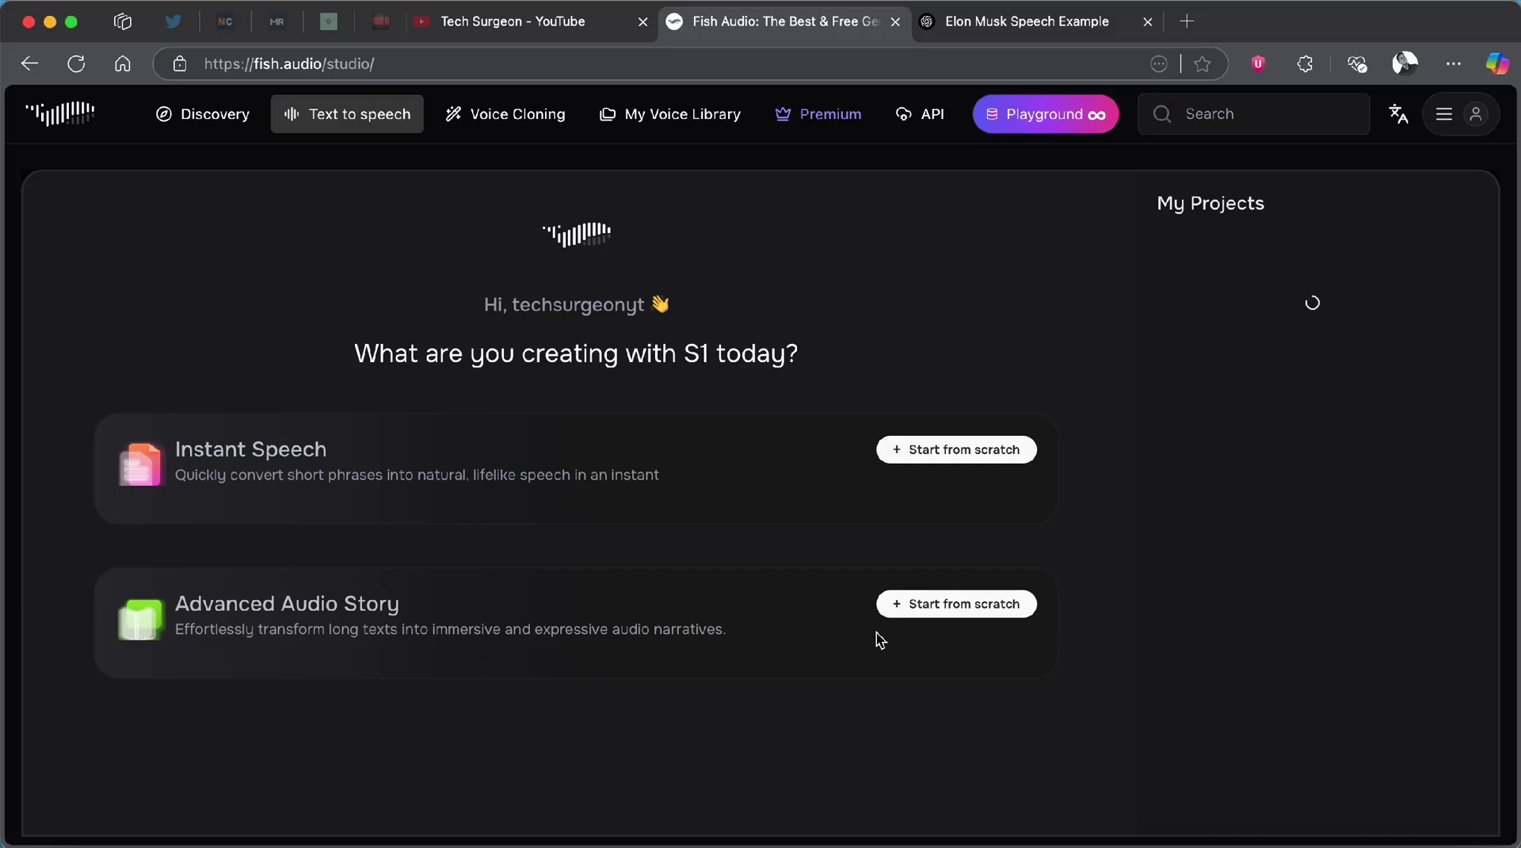
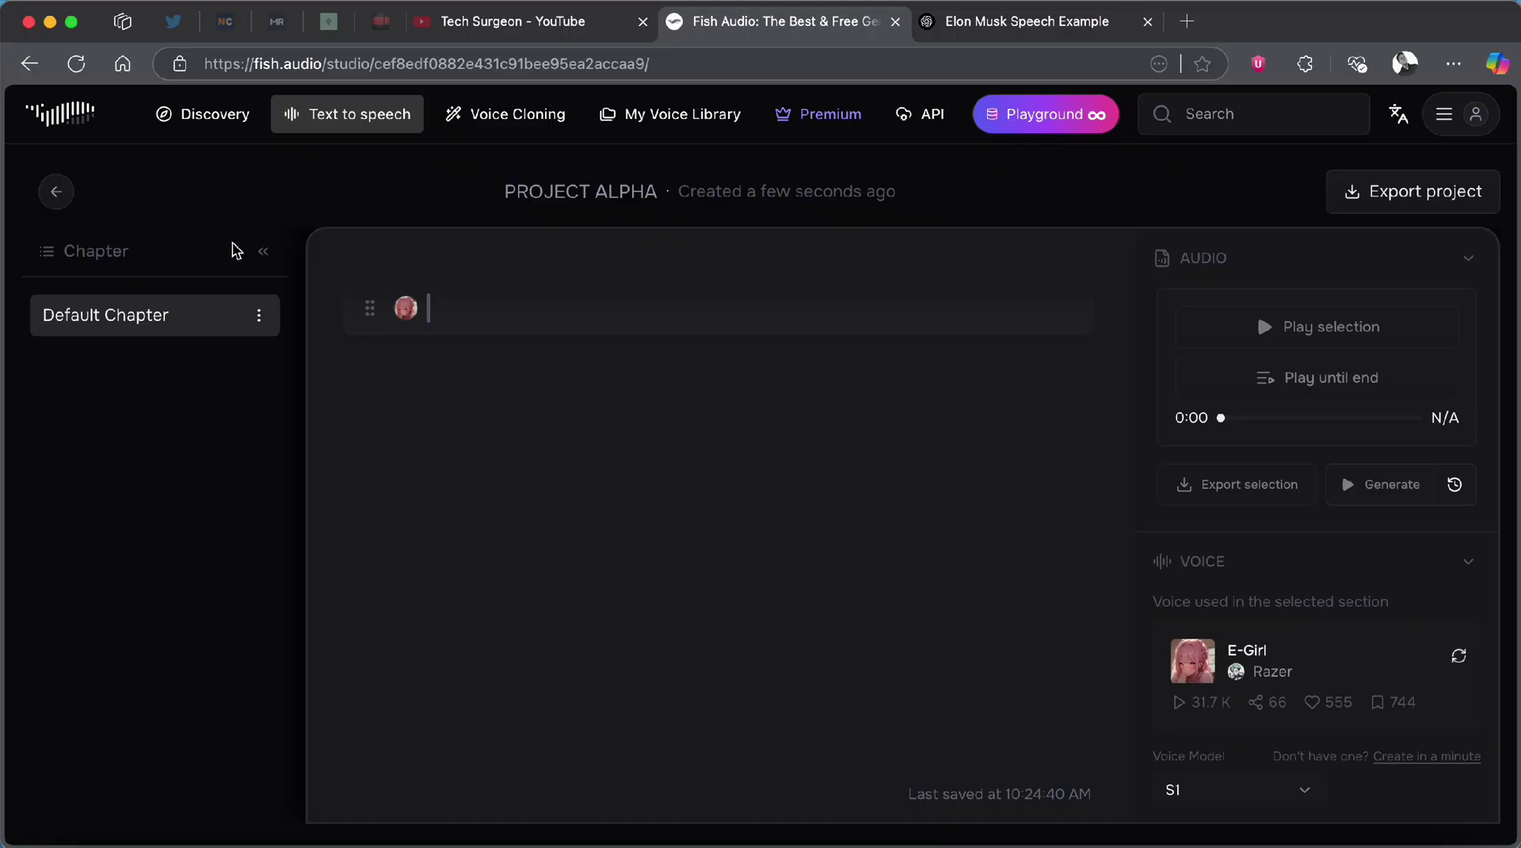
left_click(241, 257)
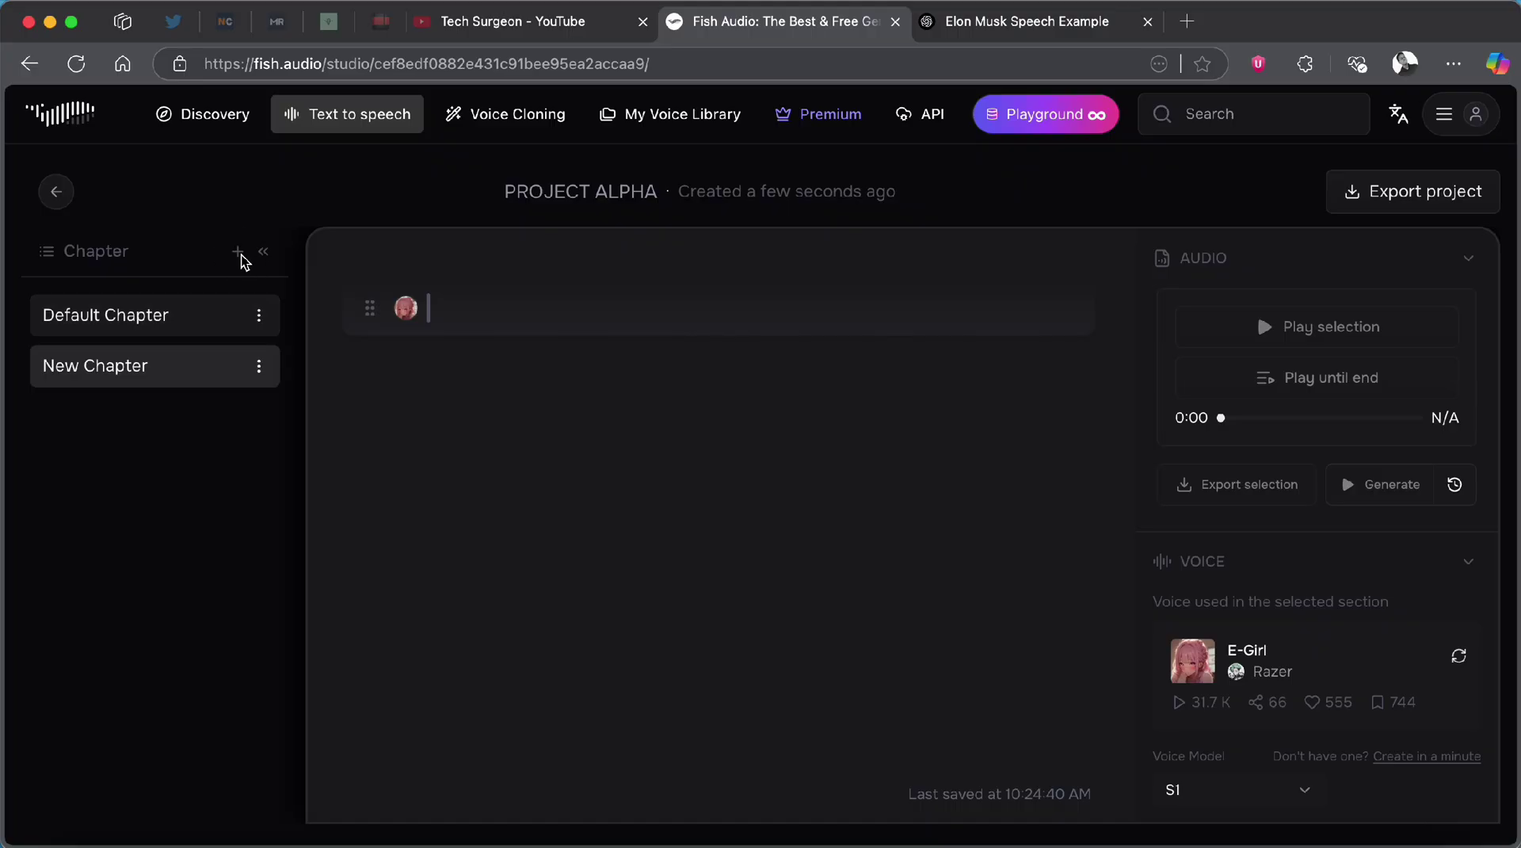
left_click(238, 252)
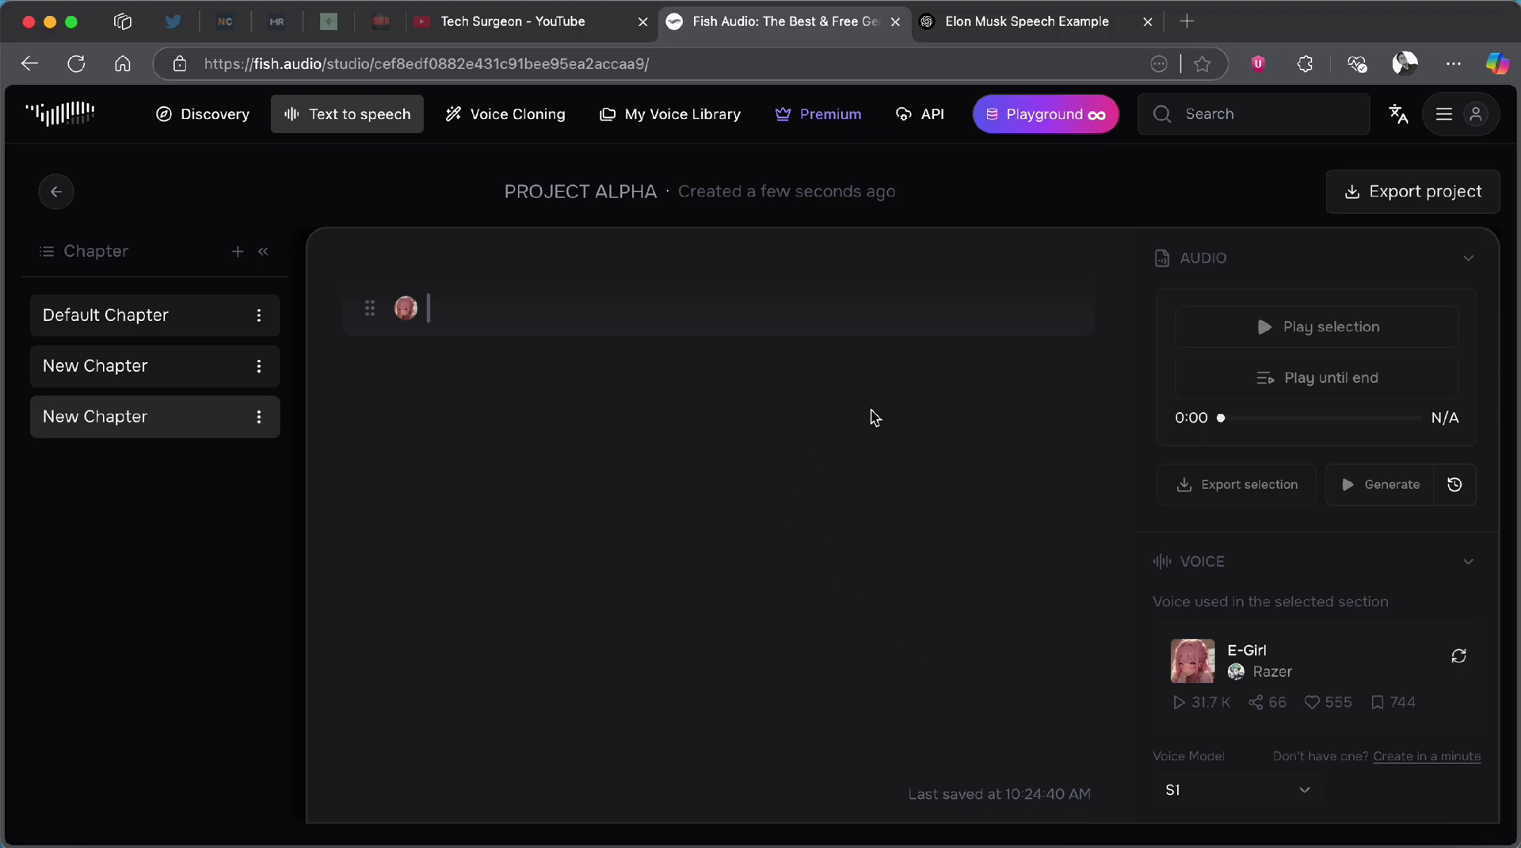
Switch to ChatGPT and submit the prompt "GENERATE A QUICK 10 PART DIALOGUE BETWEEN AN E GIRL AND AN OLD MAN".
left_click(1019, 38)
left_click(522, 720)
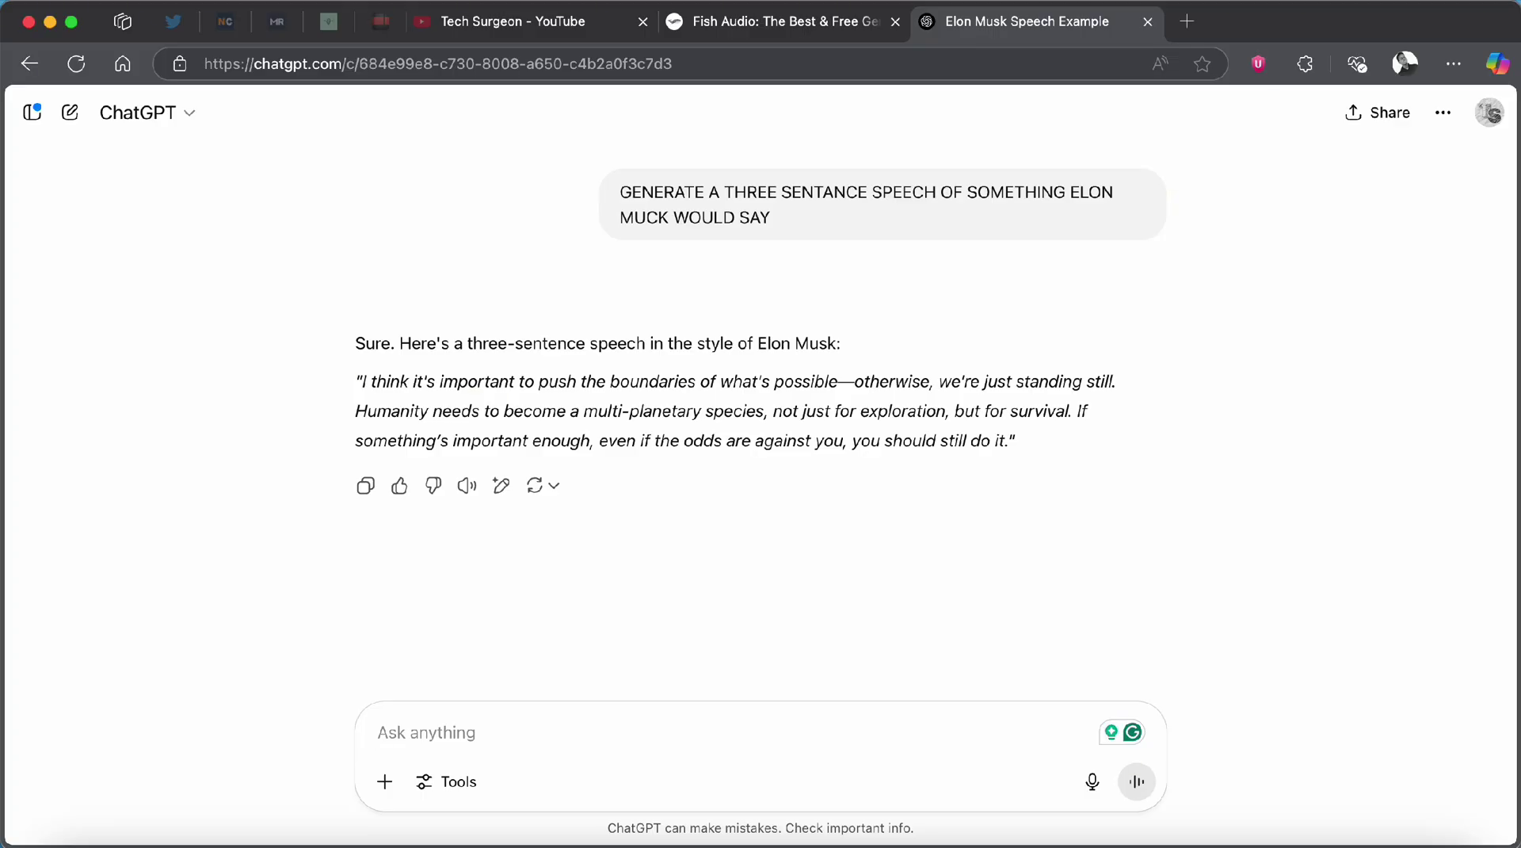
type("GENERATE A QUICK 10 PART DIALO")
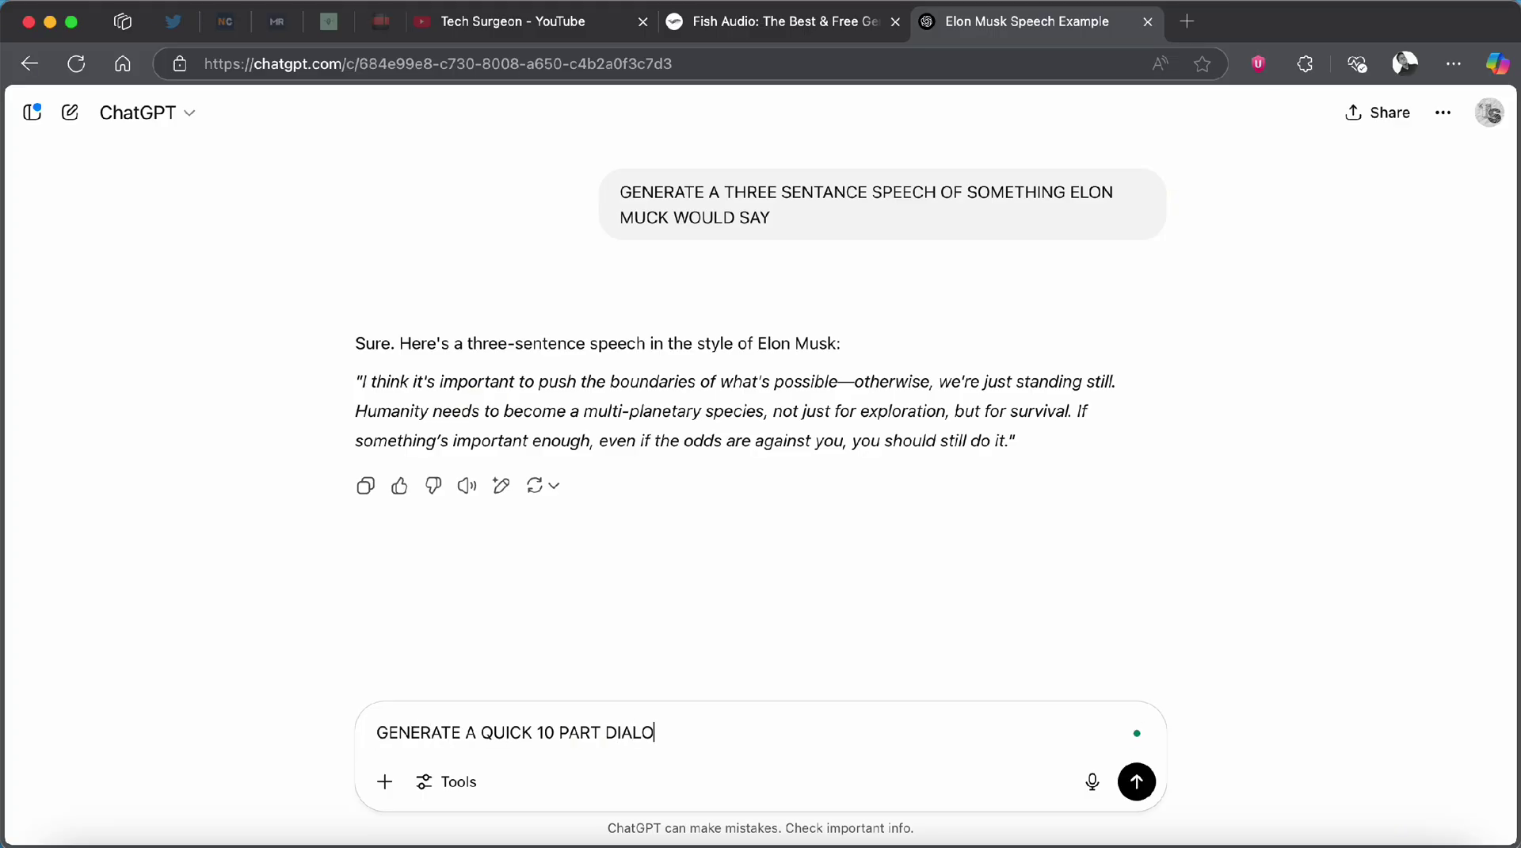
type("GUE BETWEEN AN E GIRL AND AN OLD MAN")
key("Return")
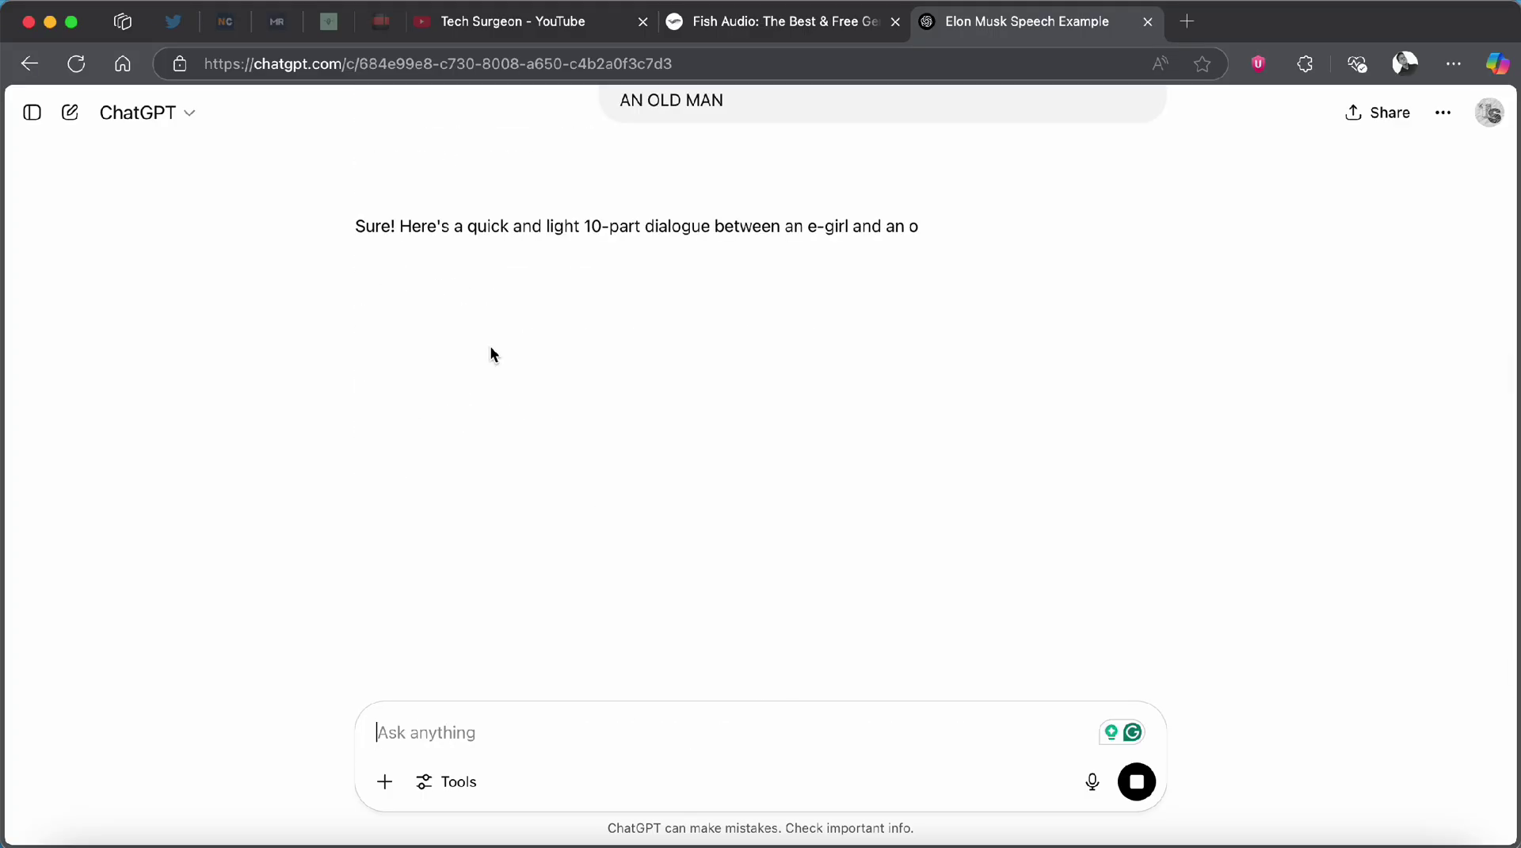
Copy the dialogue line "OMG hey grandpa, do you even know what TikTok is?" into the project's first section.
left_click_drag(477, 346, 526, 346)
left_click(828, 29)
type("OMG hey grandpa, do you even know what TikTok is?")
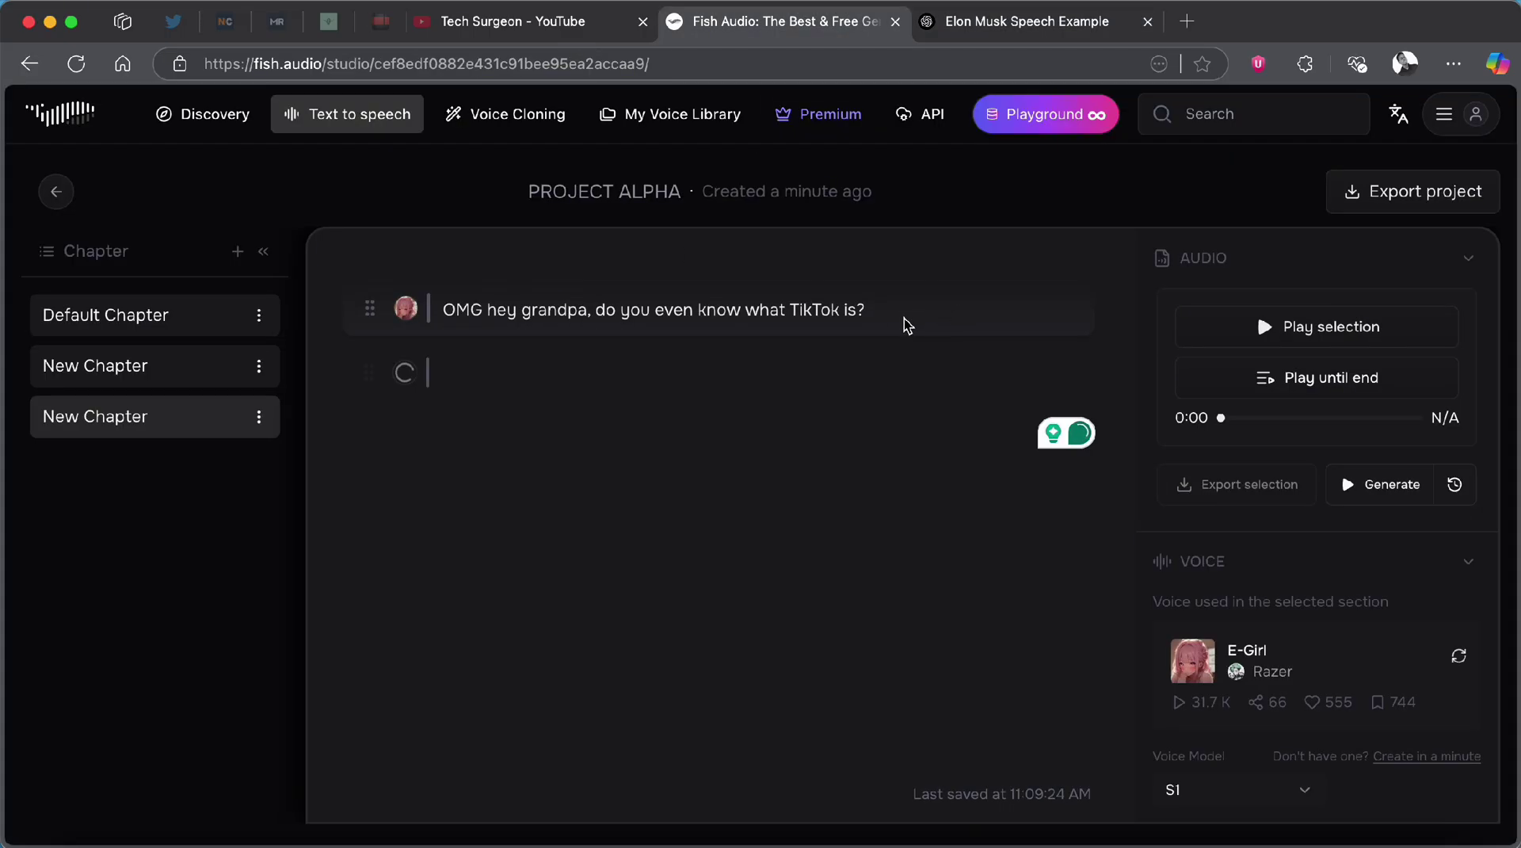
Copy the Old Man's reply "TikTok? I thought that was the sound my clock made before I threw it out in '78" into the second section.
left_click(1011, 24)
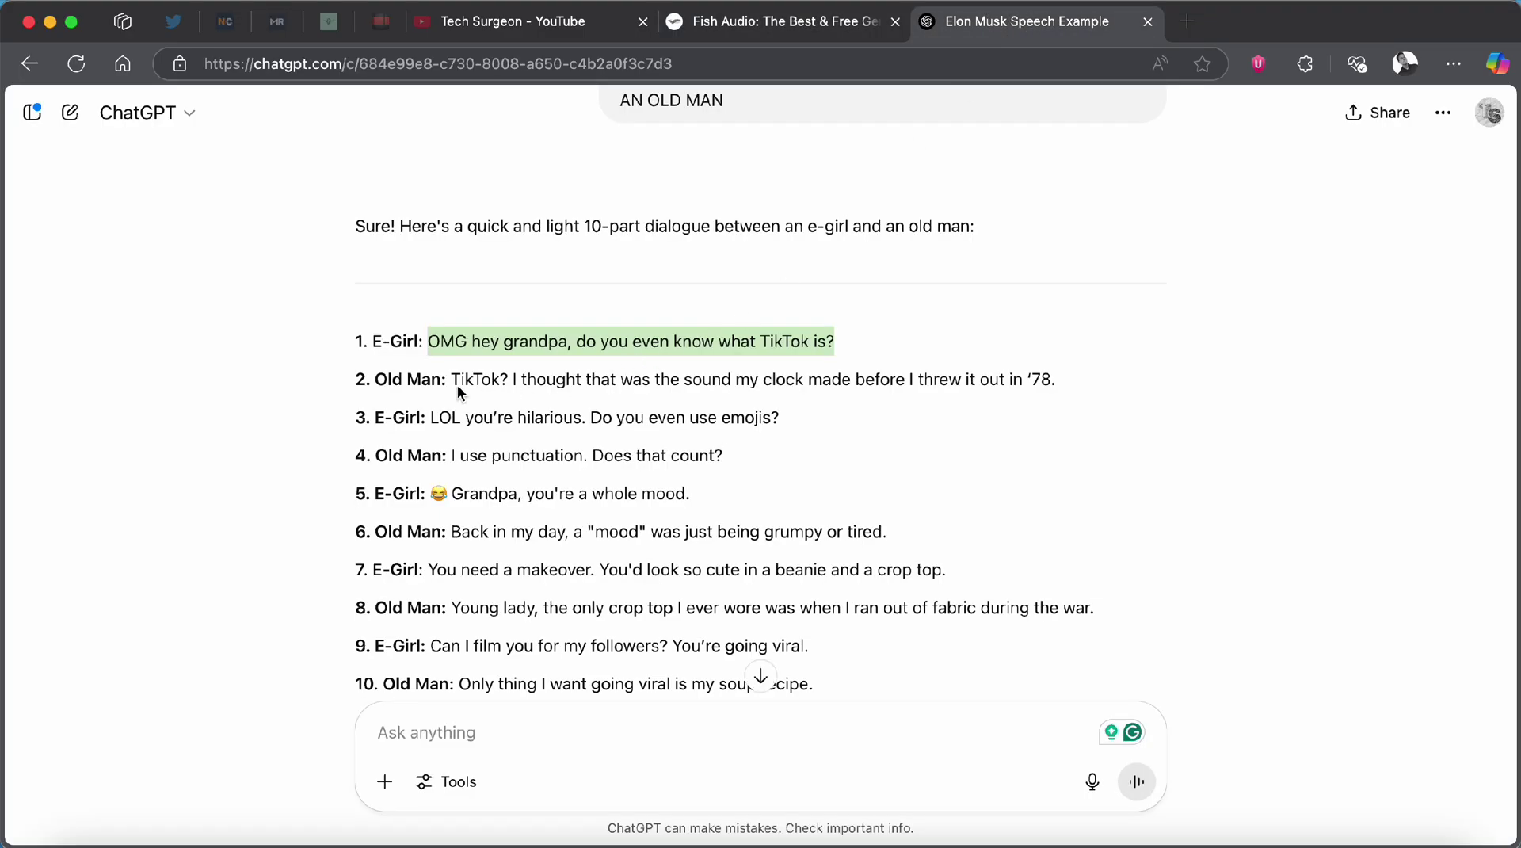
left_click_drag(455, 382, 1052, 373)
key("super+c")
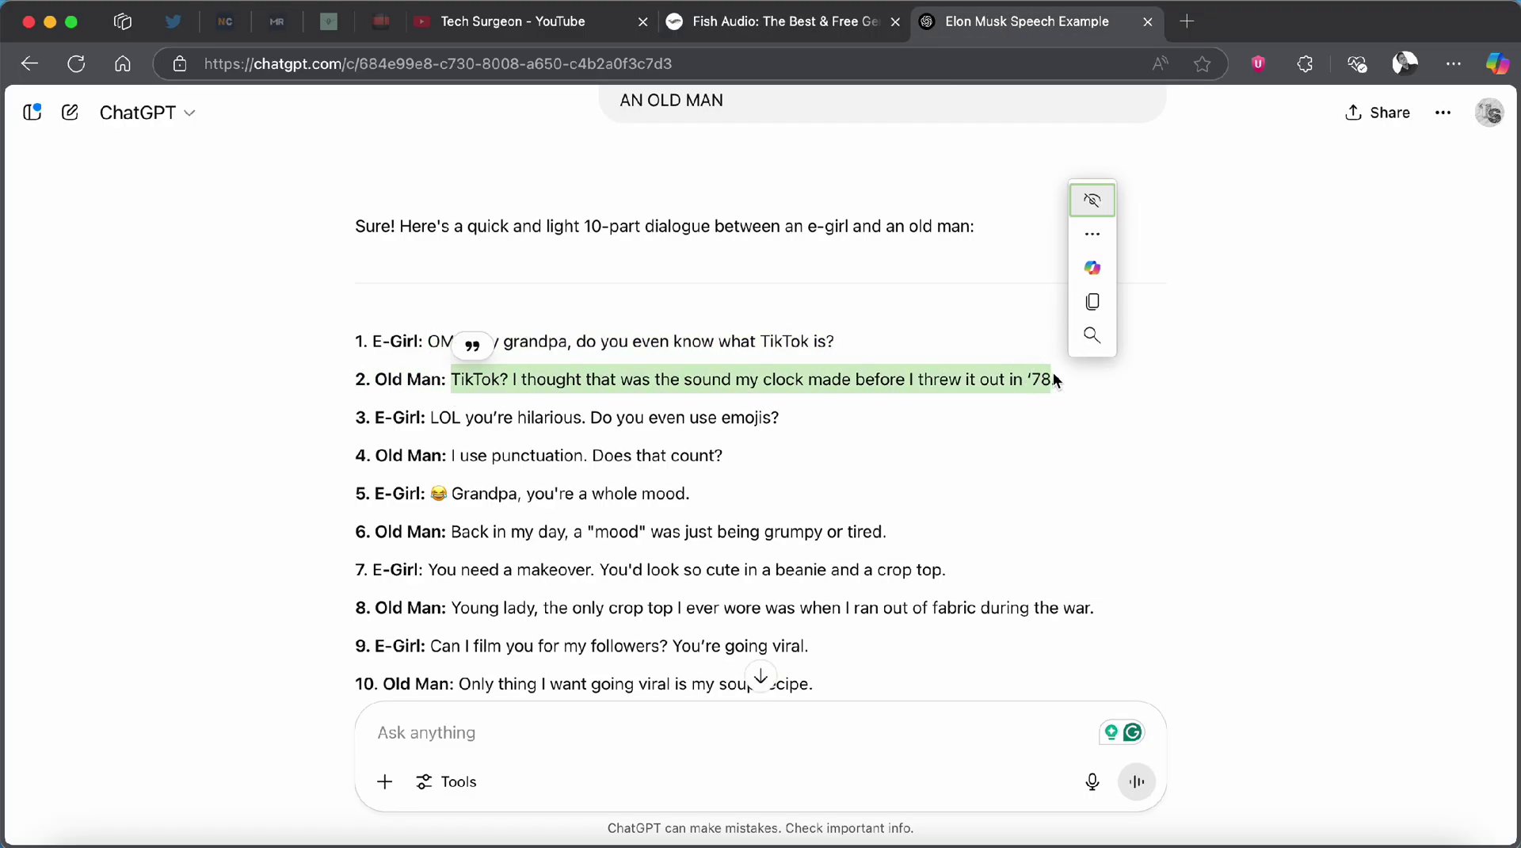
left_click(798, 23)
key("super+v")
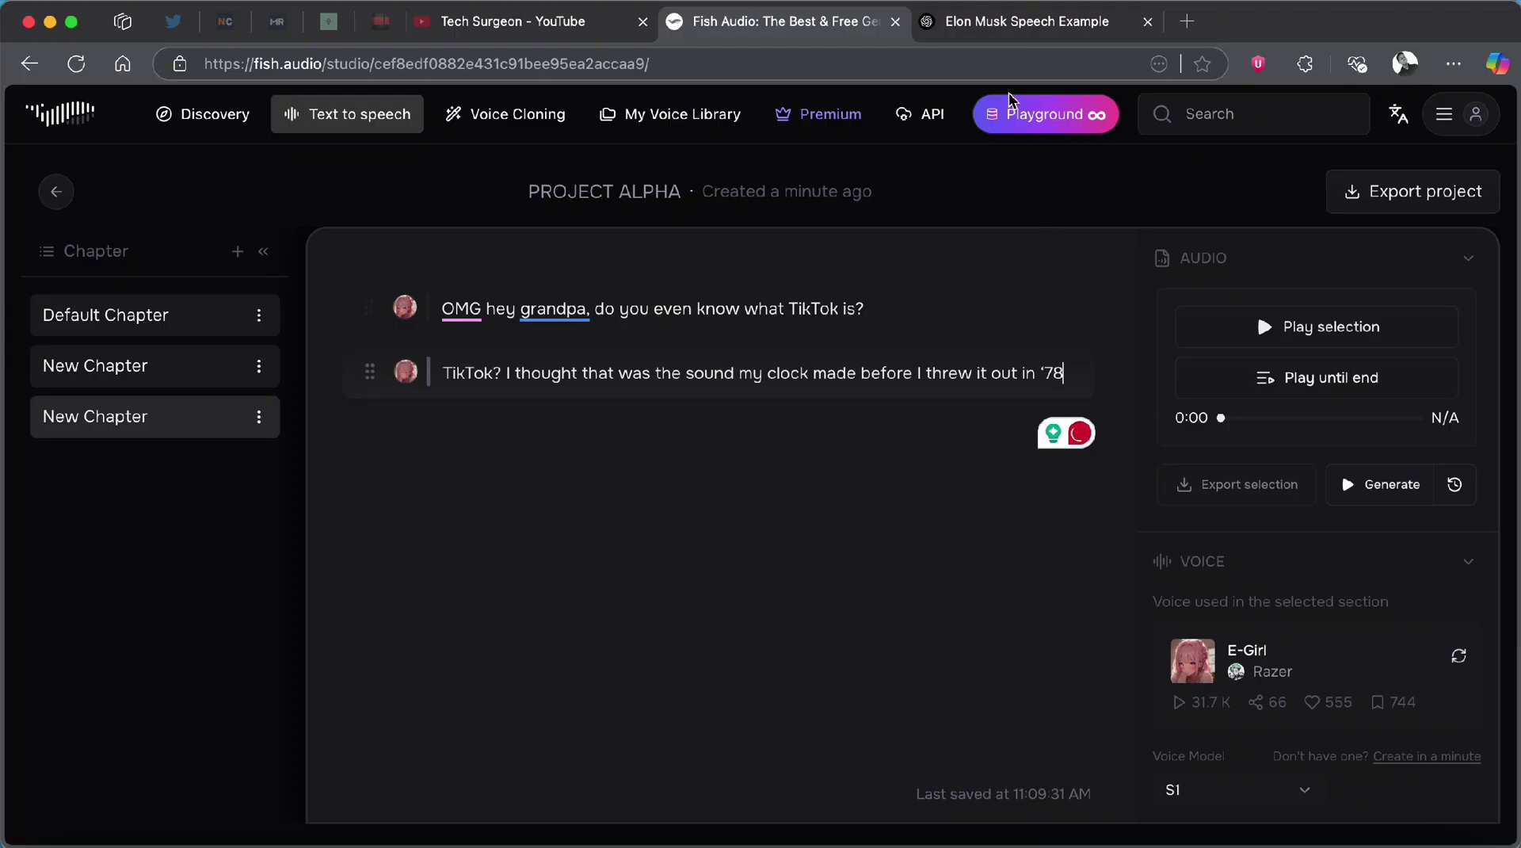
Copy the E-Girl's line "LOL you're hilarious. Do you even use emojis?" from ChatGPT into the third section.
left_click(1013, 22)
left_click_drag(433, 427, 839, 418)
key("super+c")
left_click(797, 27)
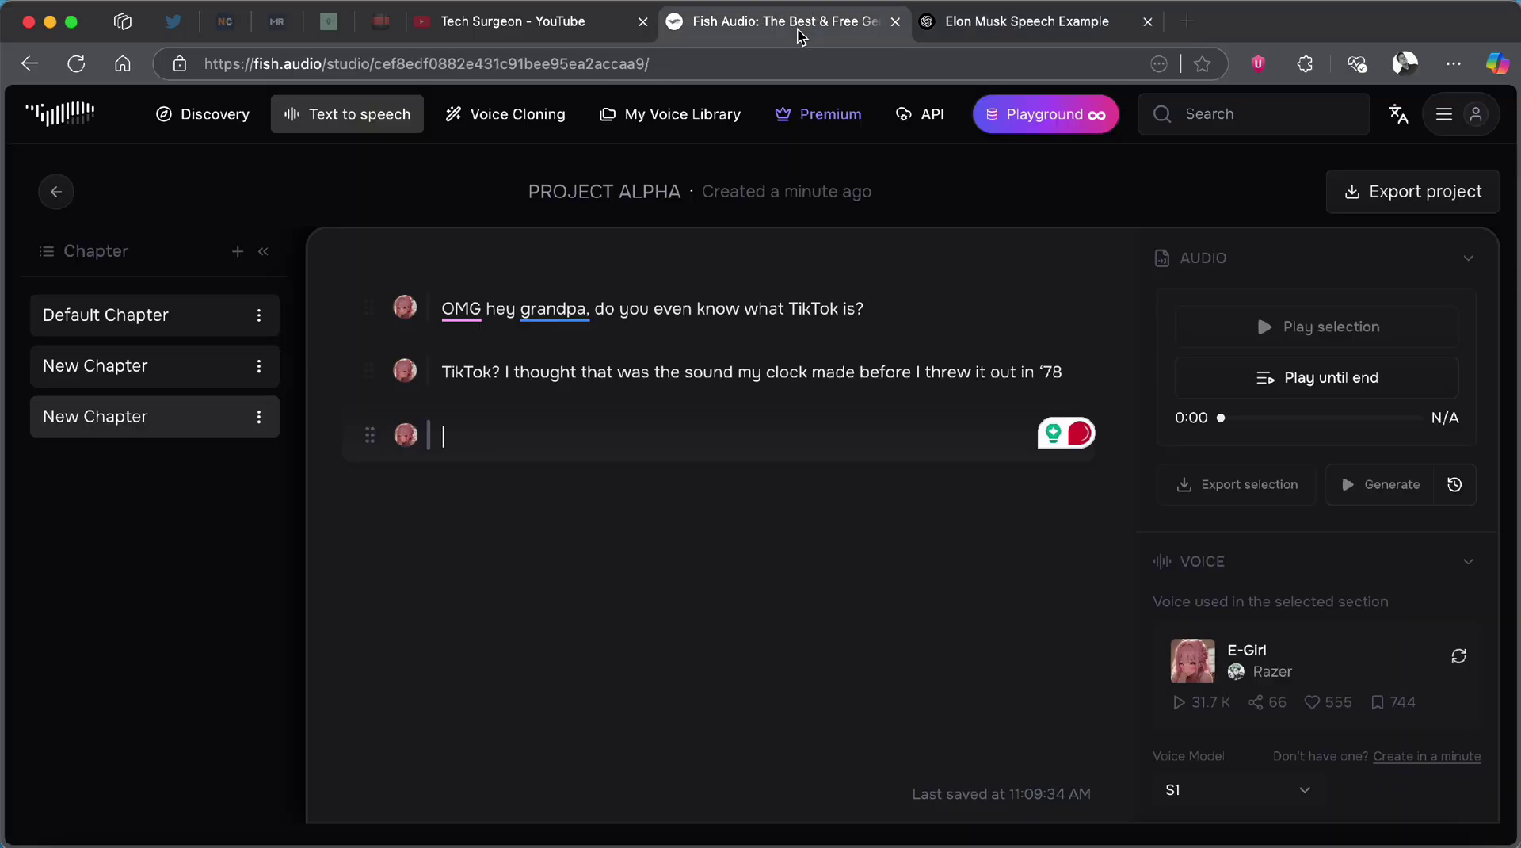
key("super+v")
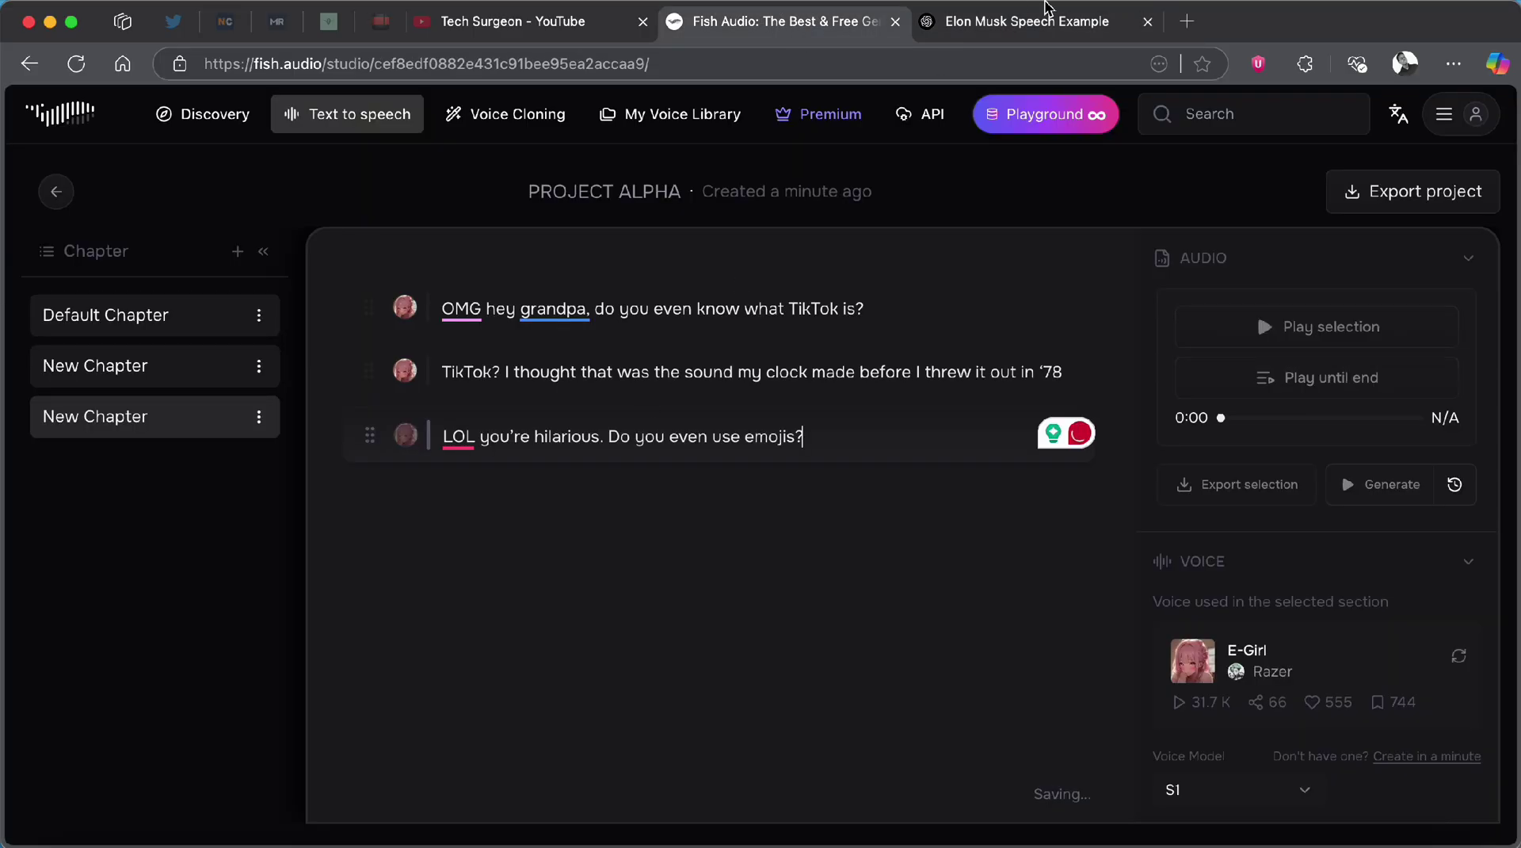
Copy the Old Man's line "I use punctuation. Does that count?" from ChatGPT into the fourth section.
left_click(1046, 24)
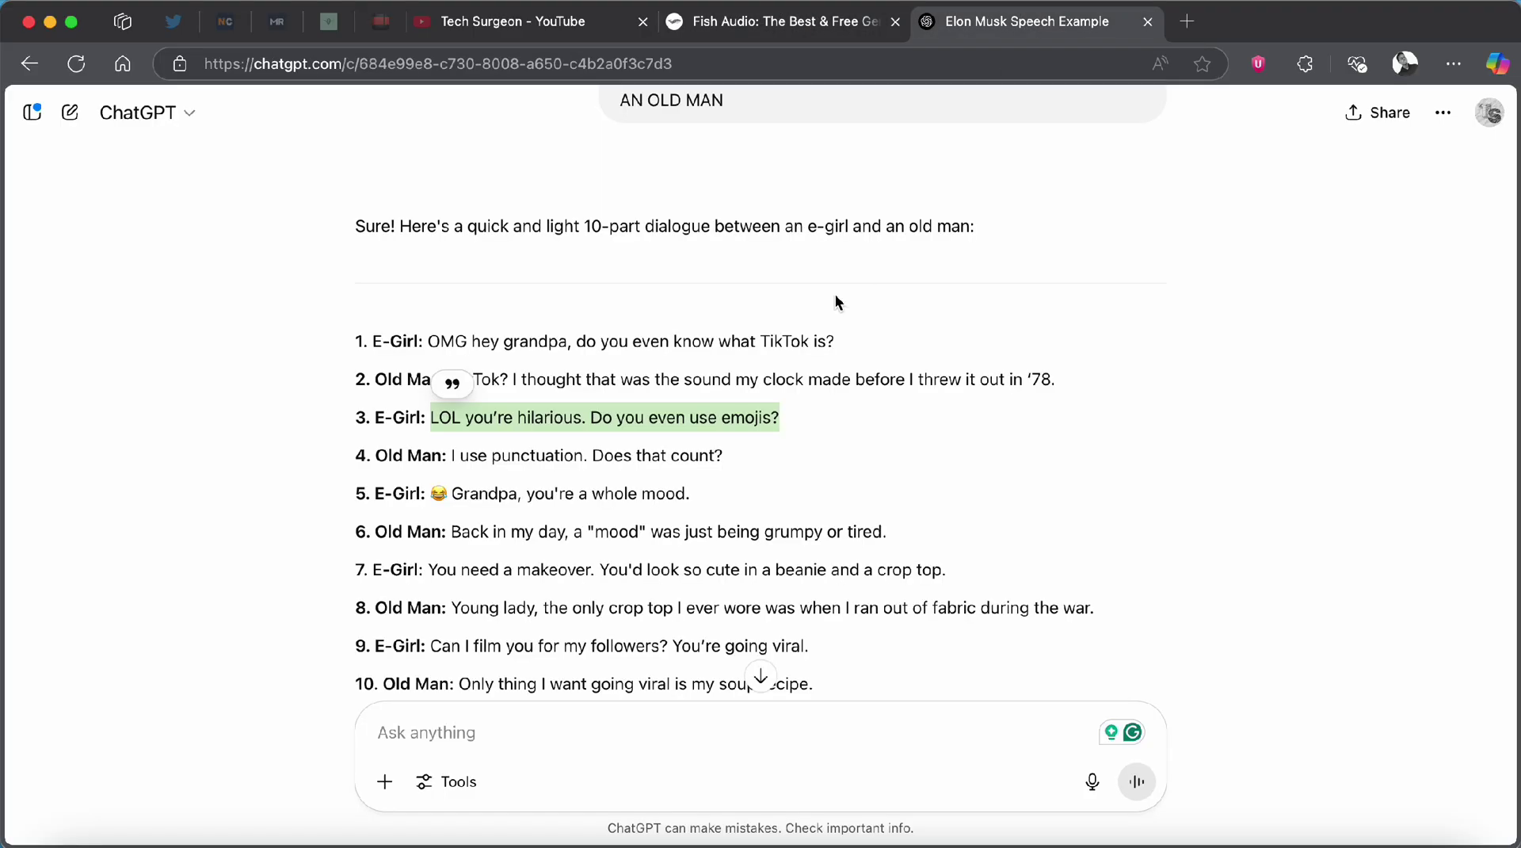
left_click(458, 464)
left_click_drag(457, 465, 717, 458)
key("super+c")
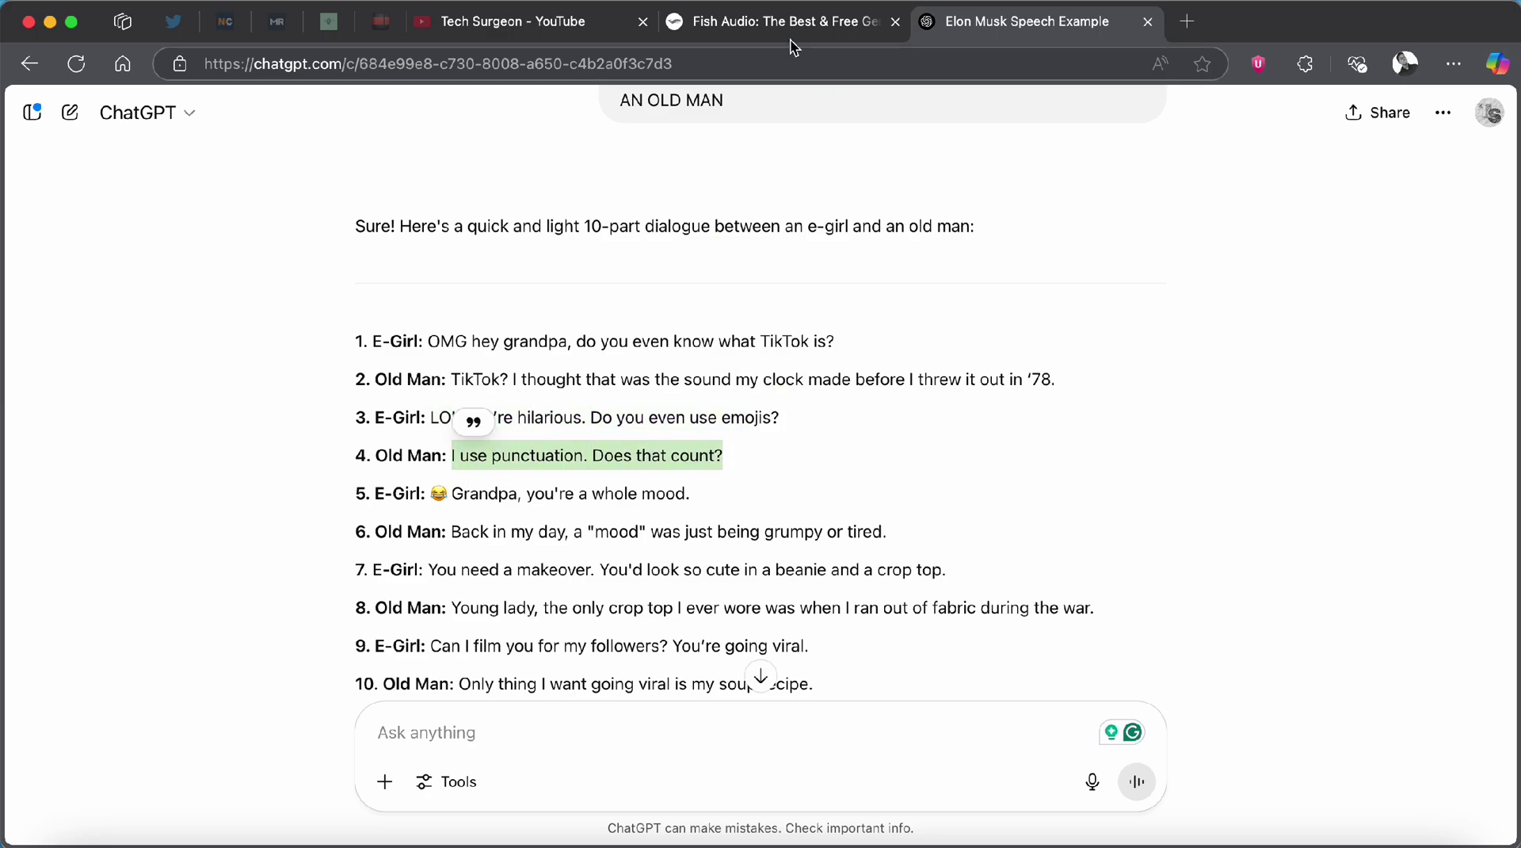
left_click(763, 21)
key("super+v")
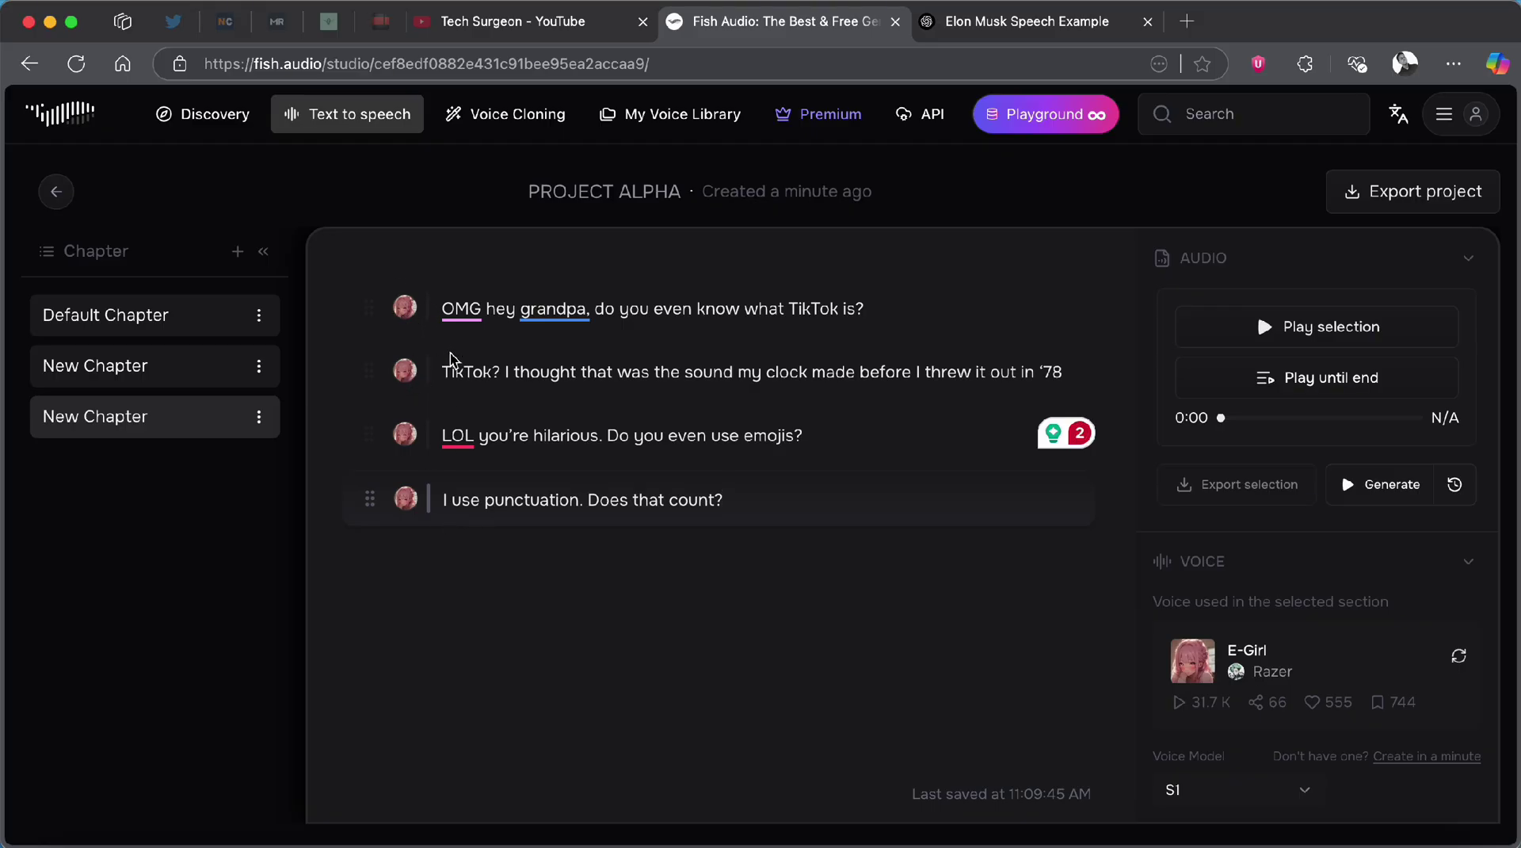
Assign the David Attenborough voice to the second and fourth dialogue sections of the chapter.
left_click(405, 369)
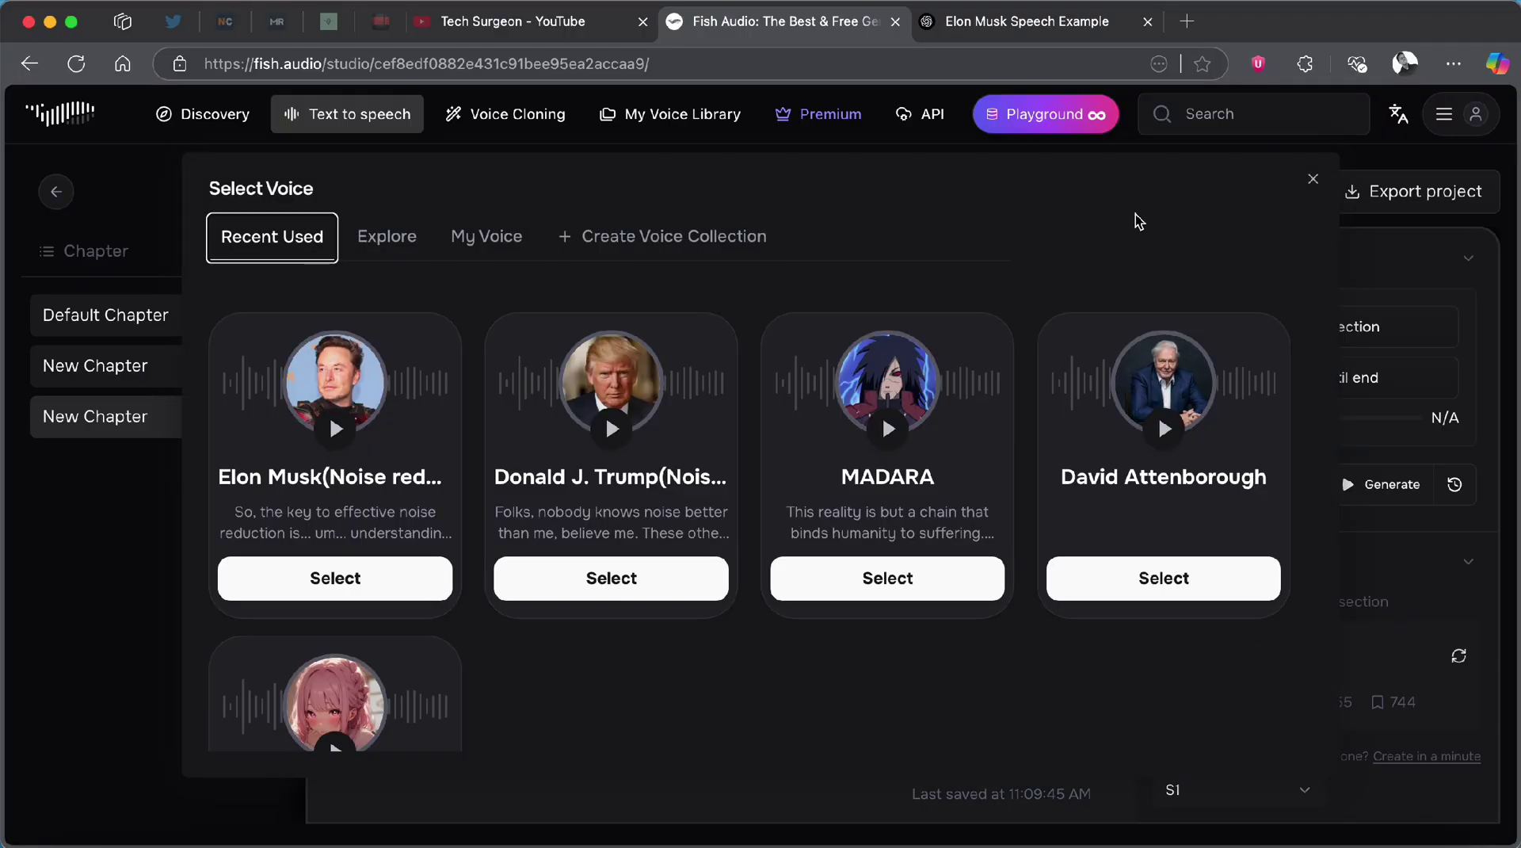
left_click(1312, 182)
left_click(407, 369)
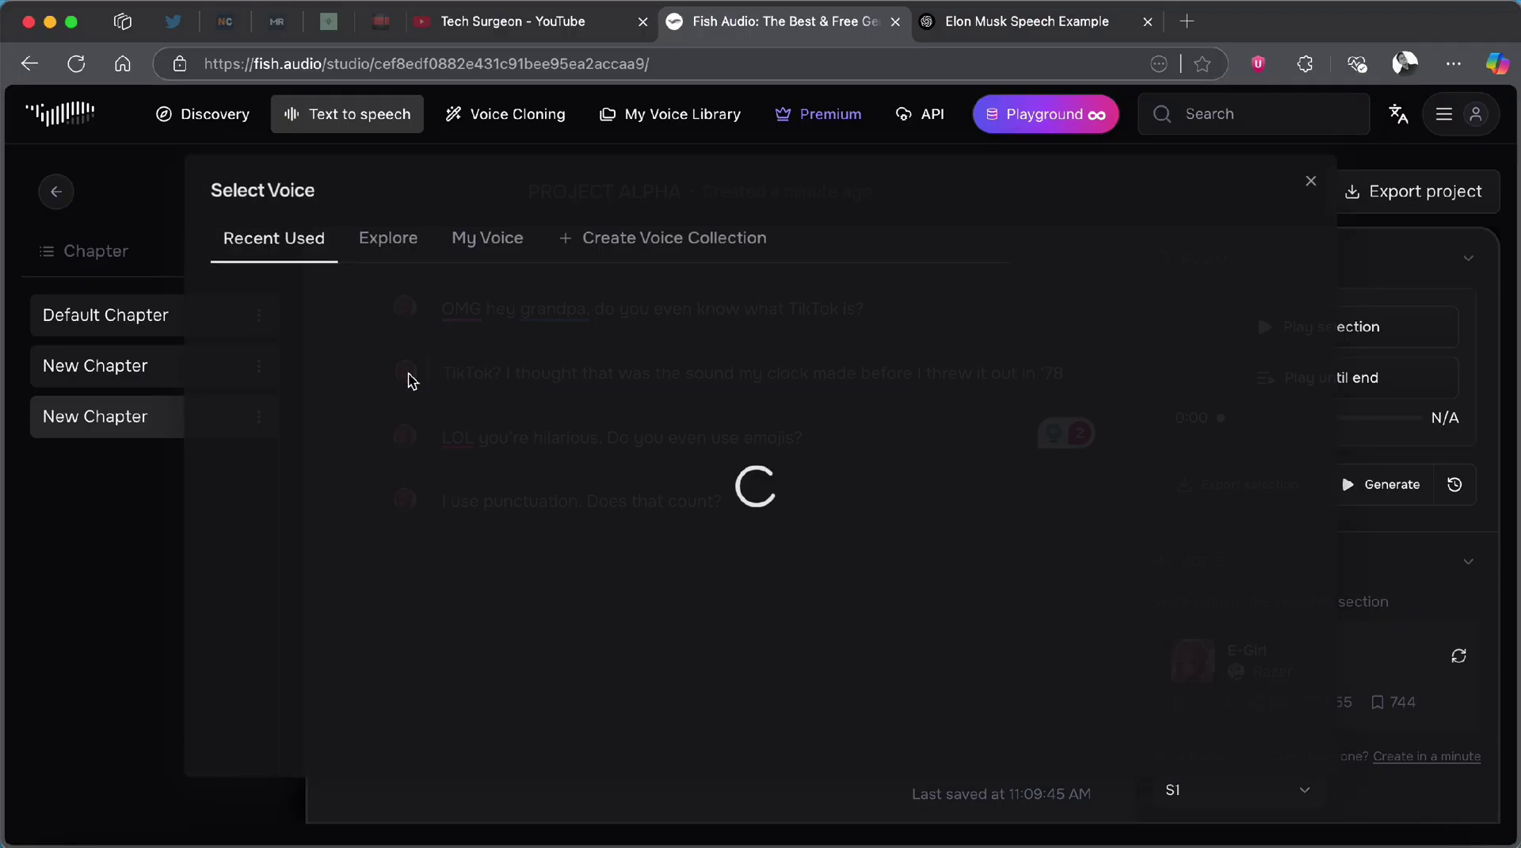
scroll(943, 458, "down", 1)
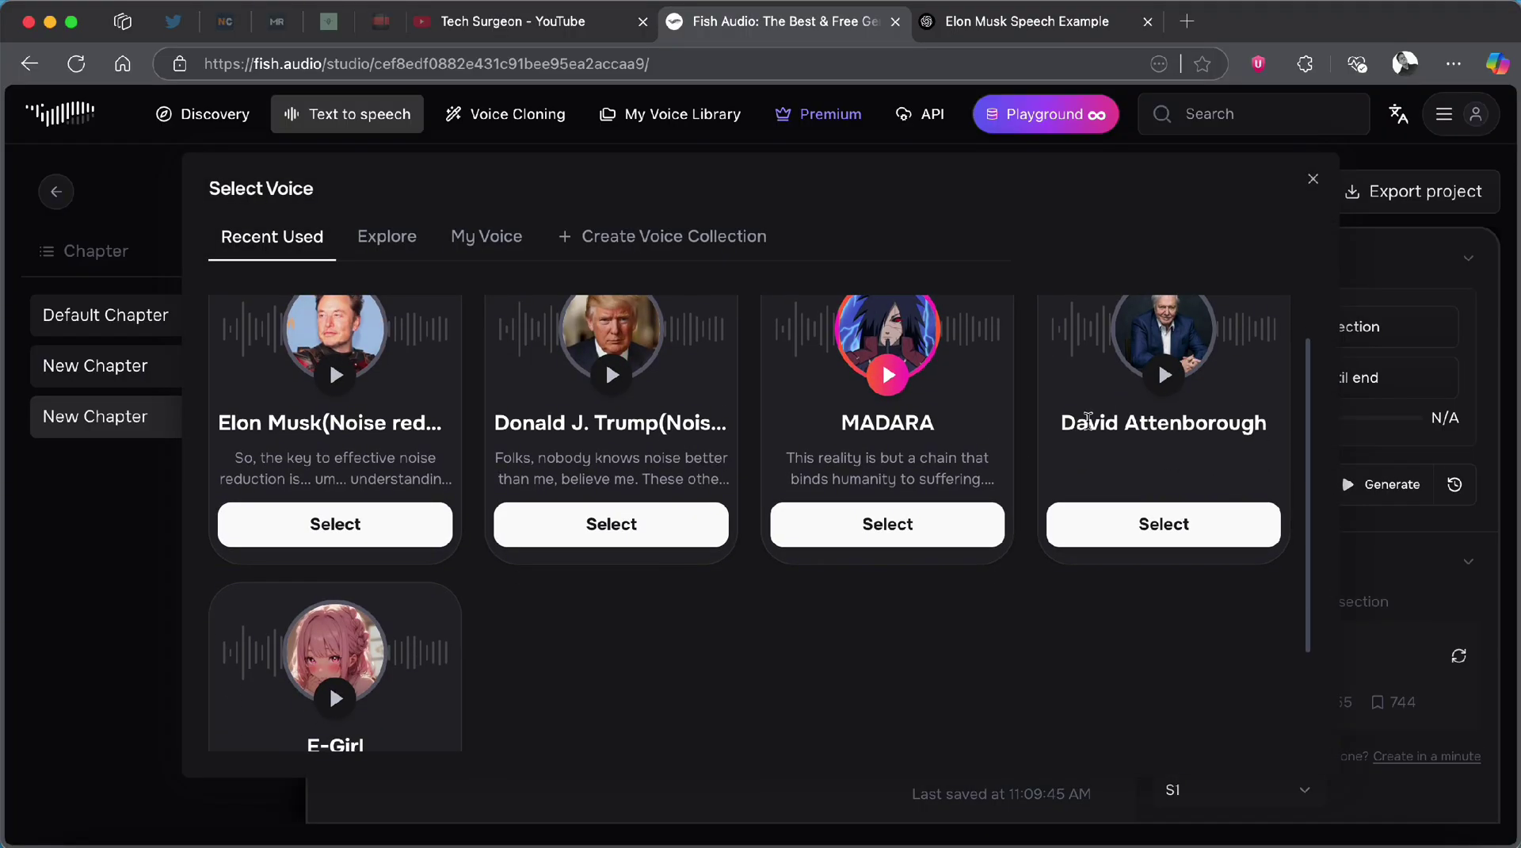
left_click(1131, 523)
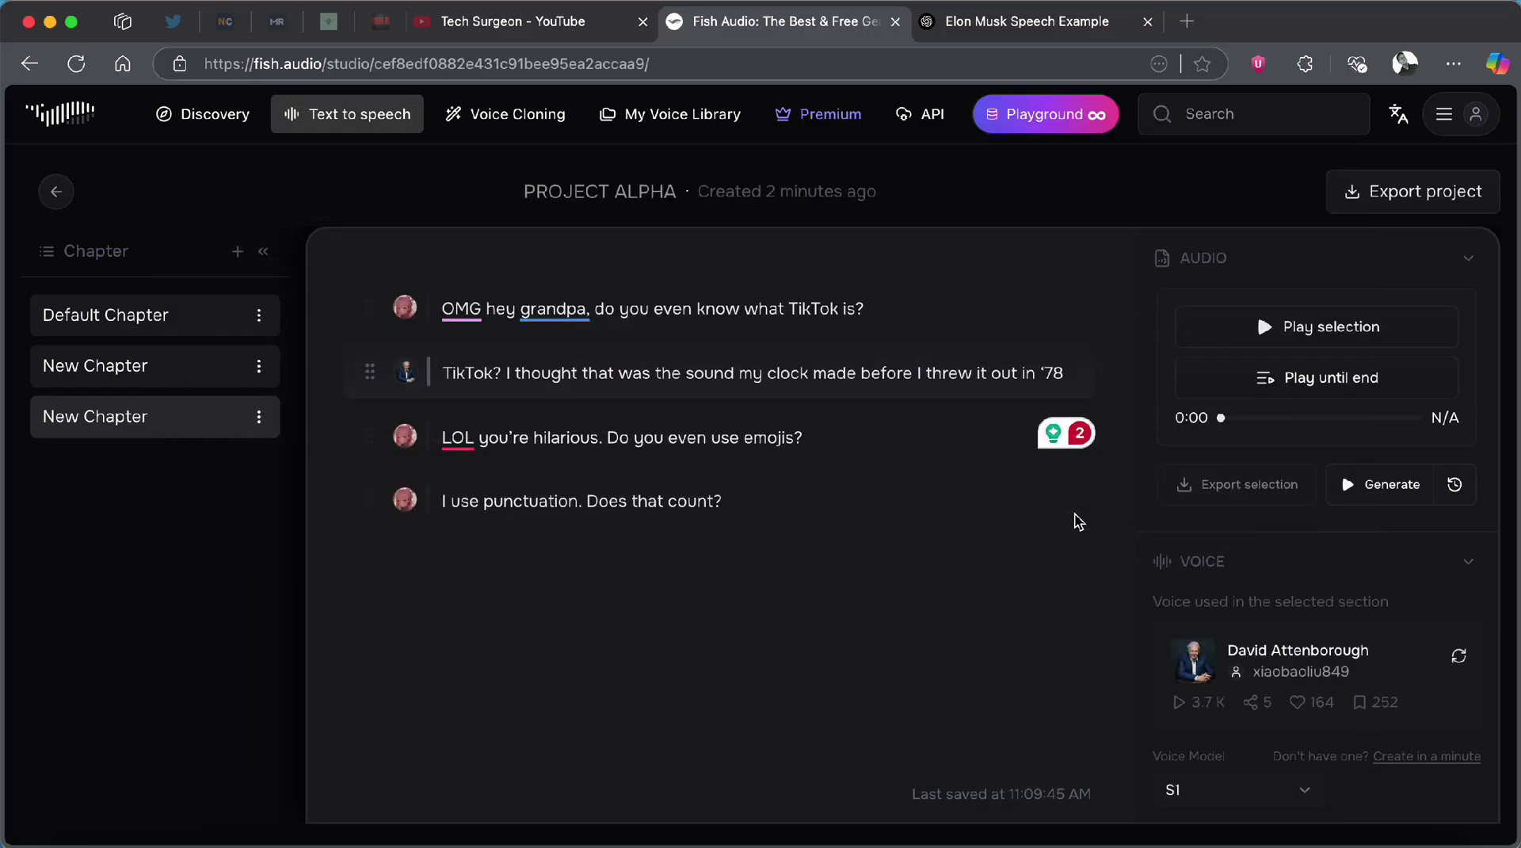
left_click(404, 502)
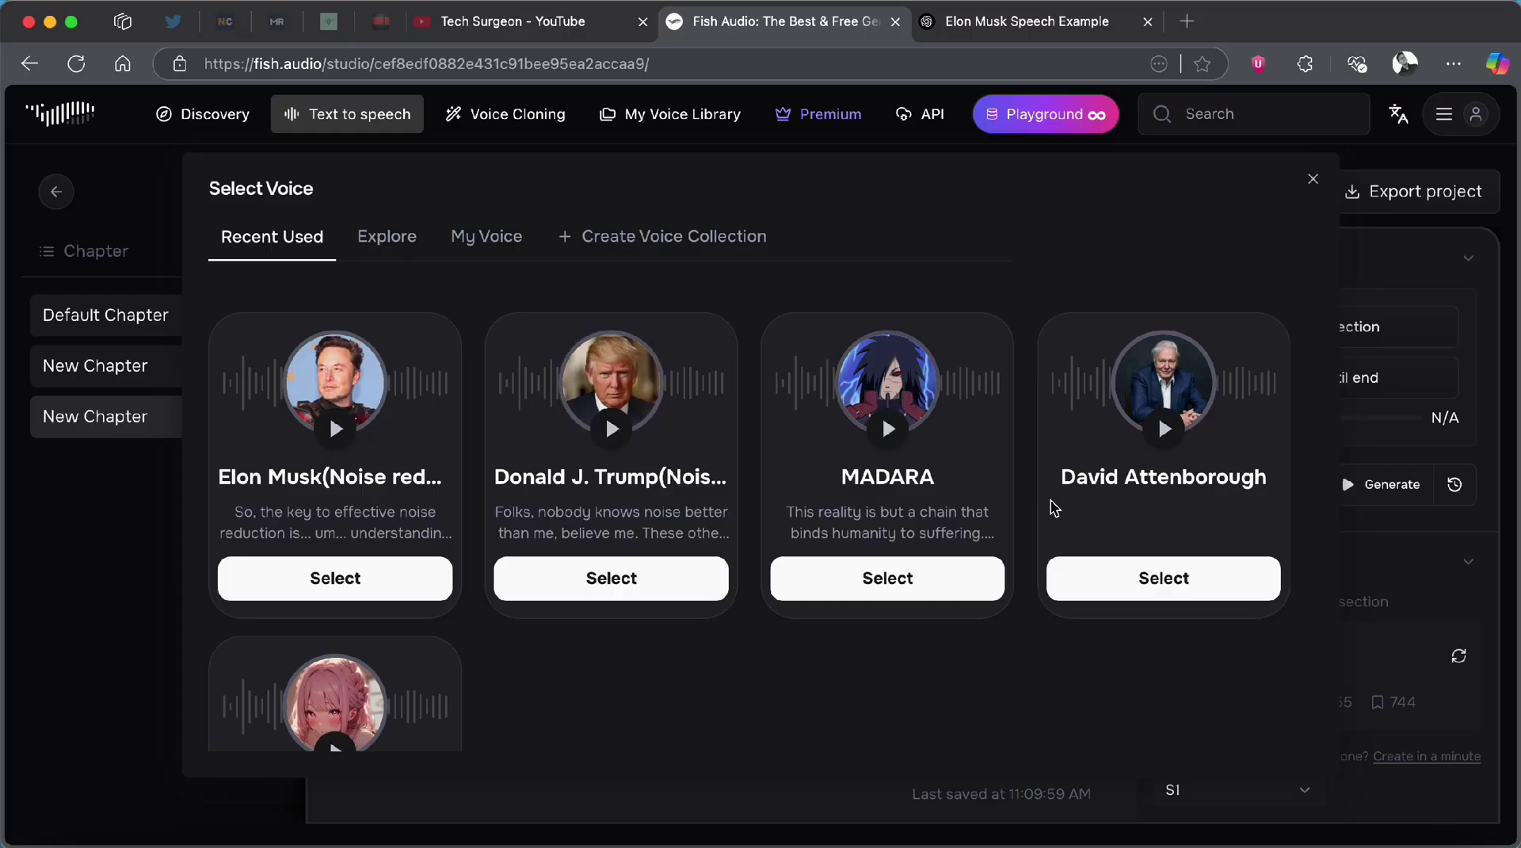
left_click(1172, 579)
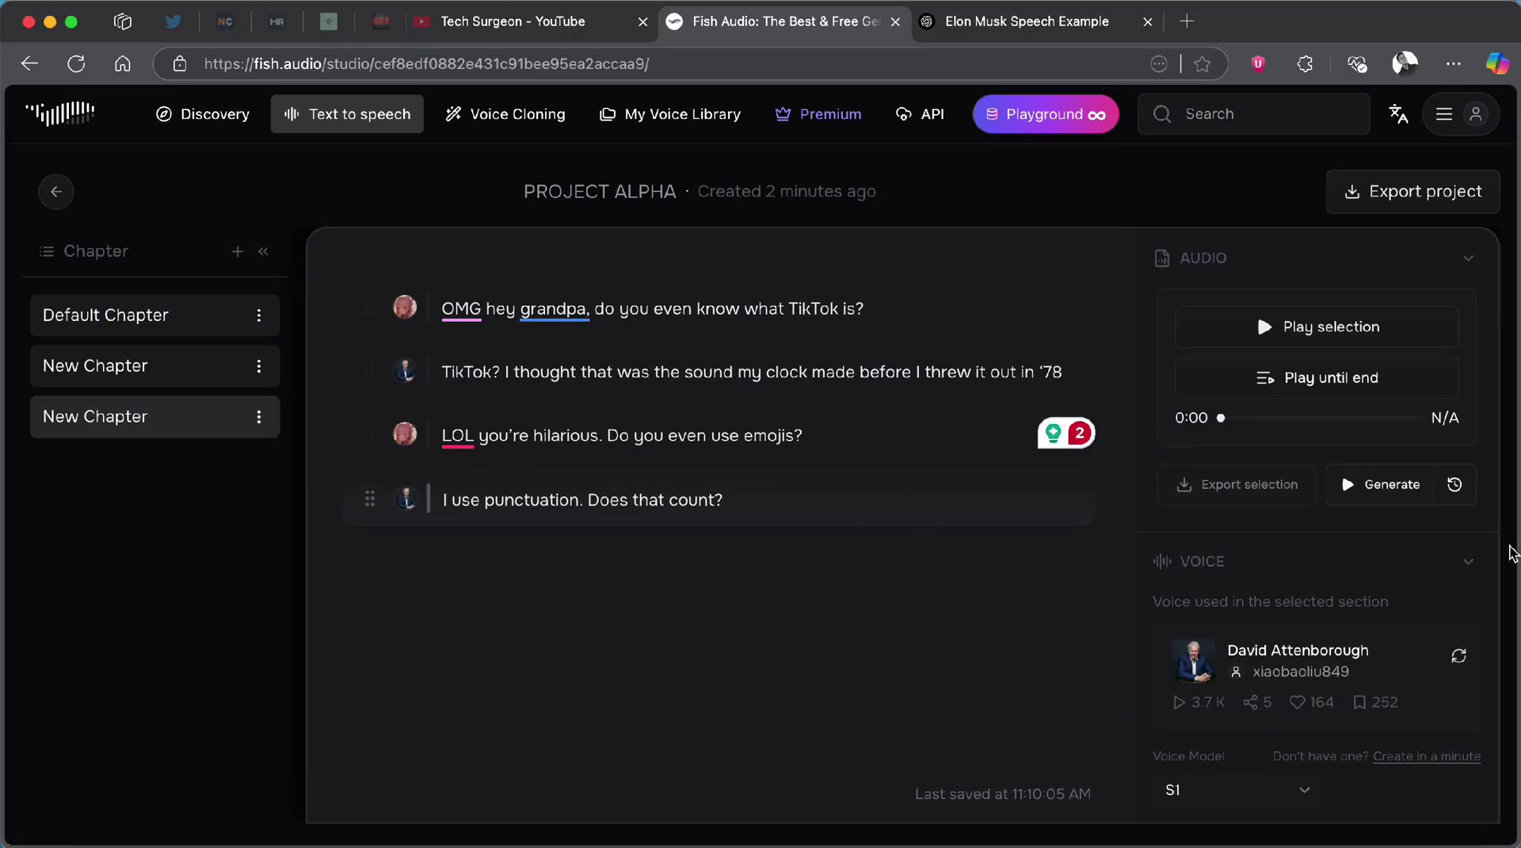
Generate the audio for the dialogue and look through the project's voices and Advanced Settings.
left_click(1378, 492)
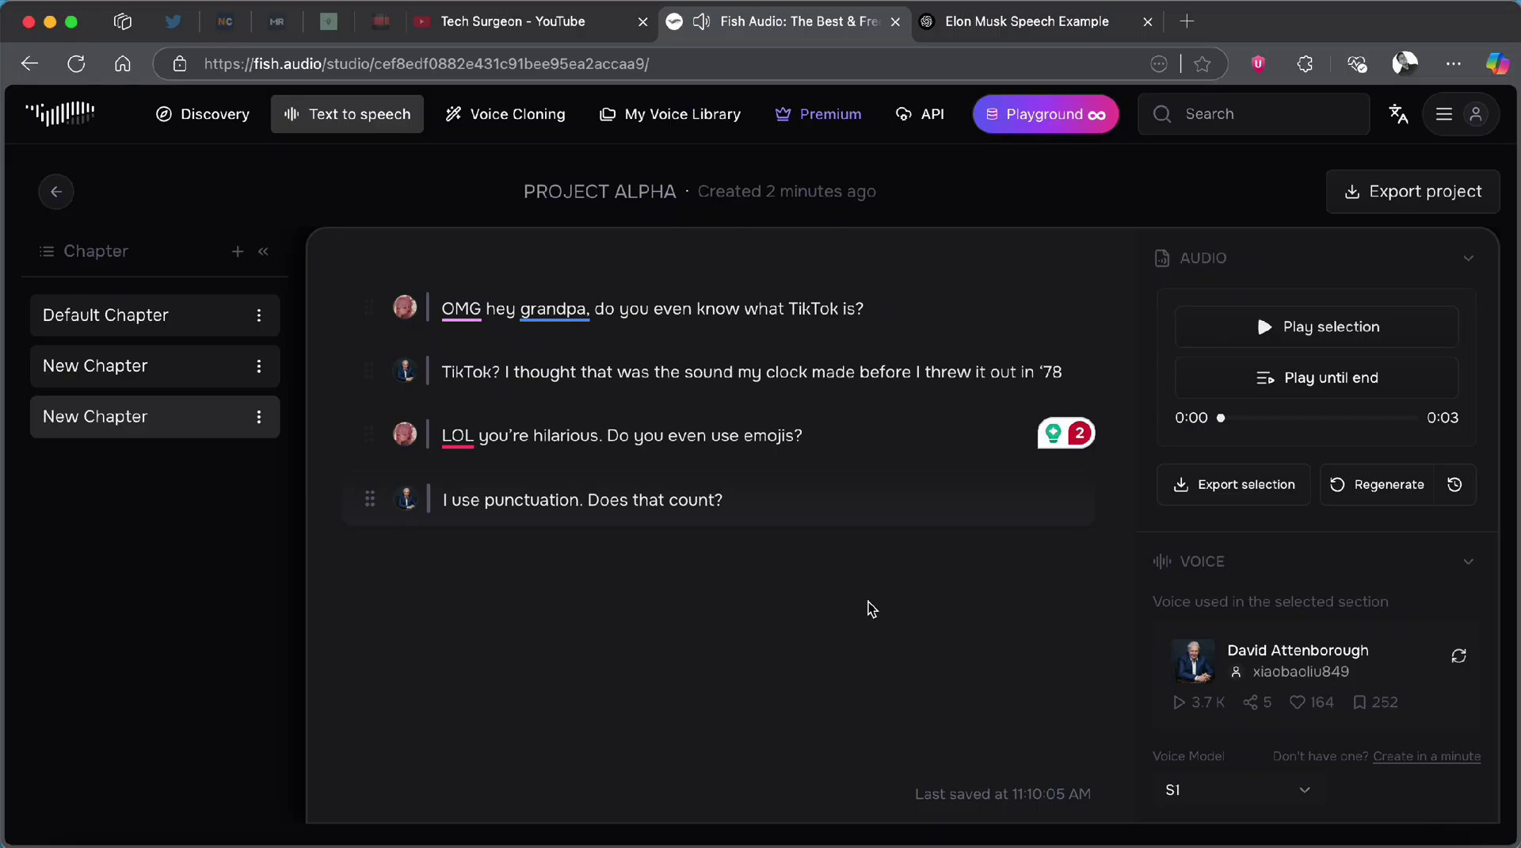
scroll(1368, 634, "down", 6)
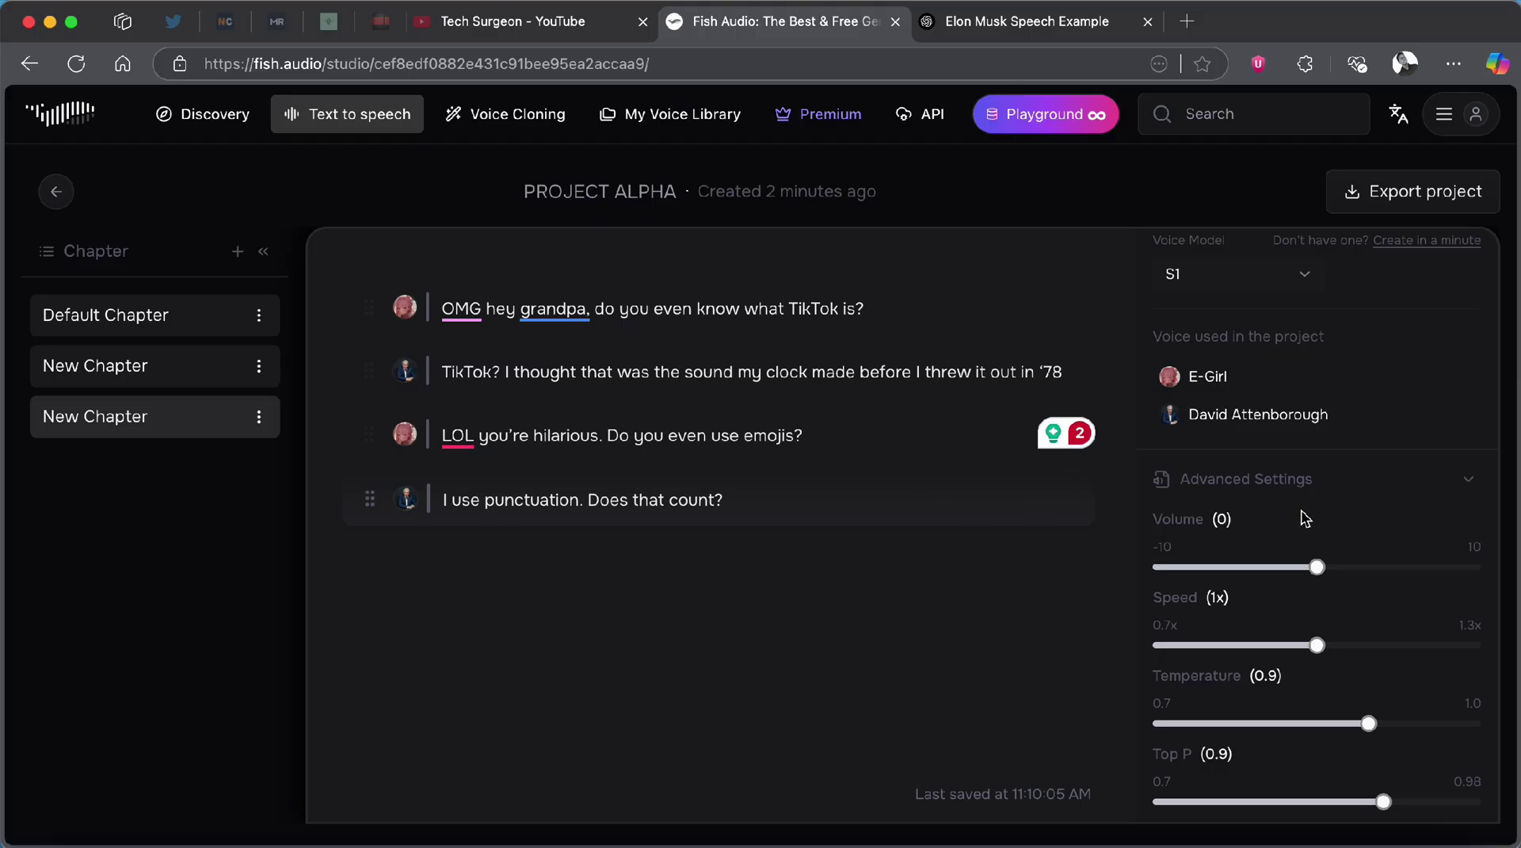
scroll(1305, 519, "up", 6)
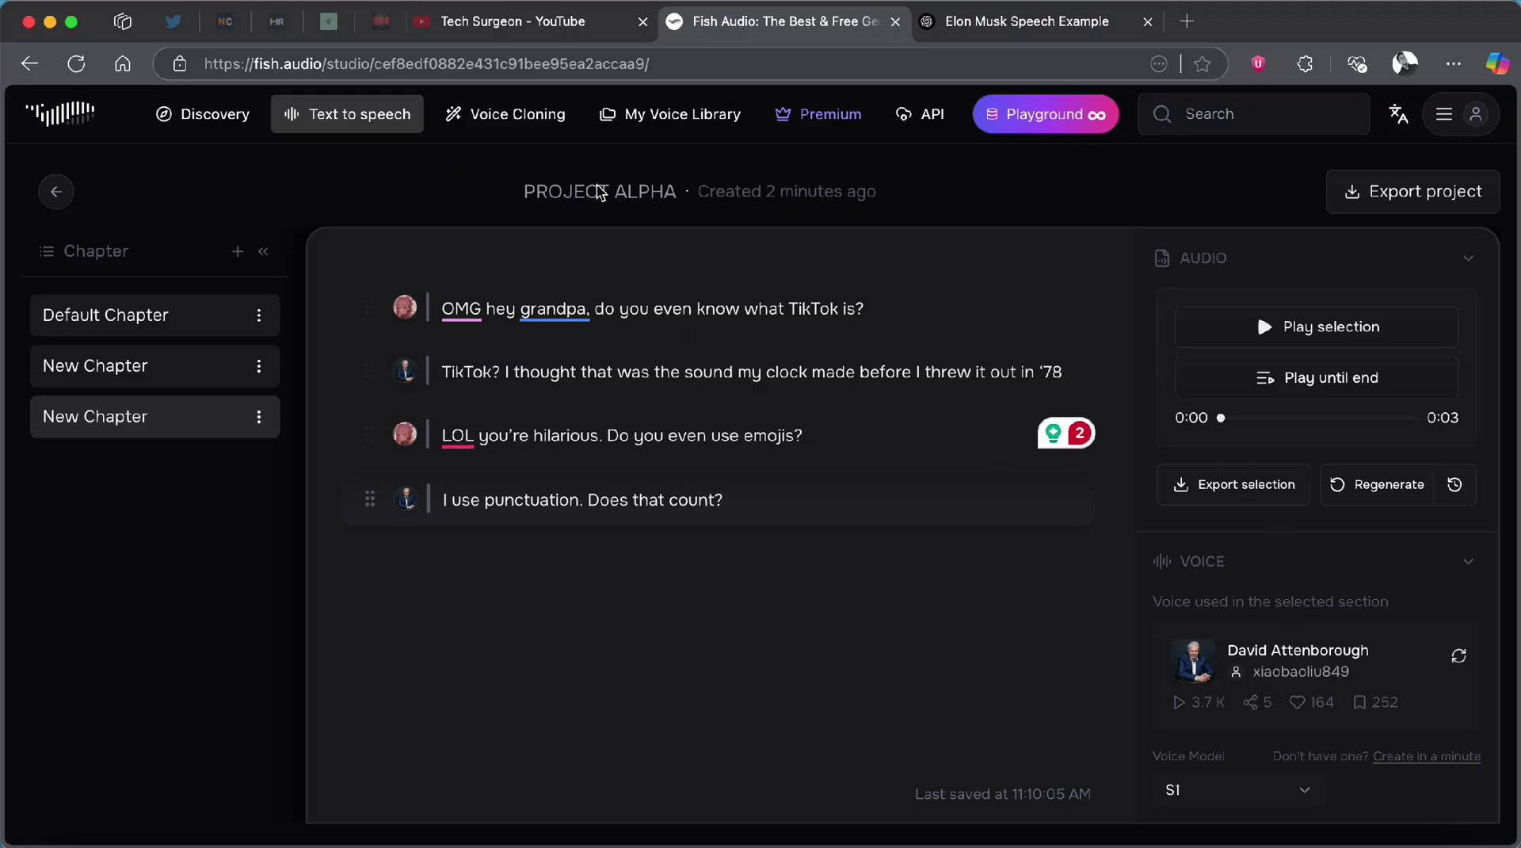
Sort the public English voice models in Discovery by Newest and browse the list.
left_click(479, 125)
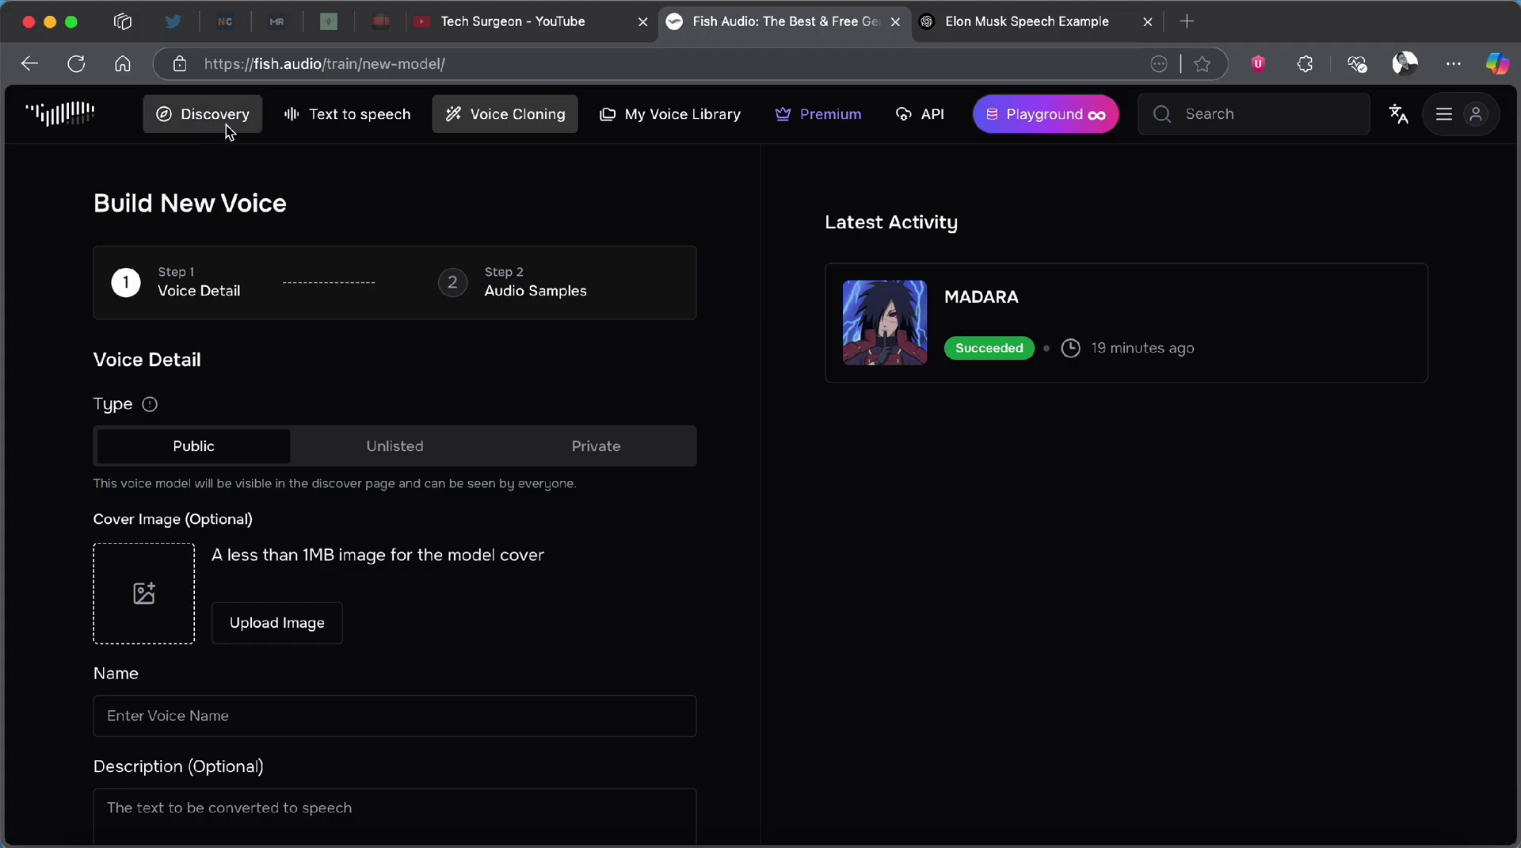
left_click(190, 116)
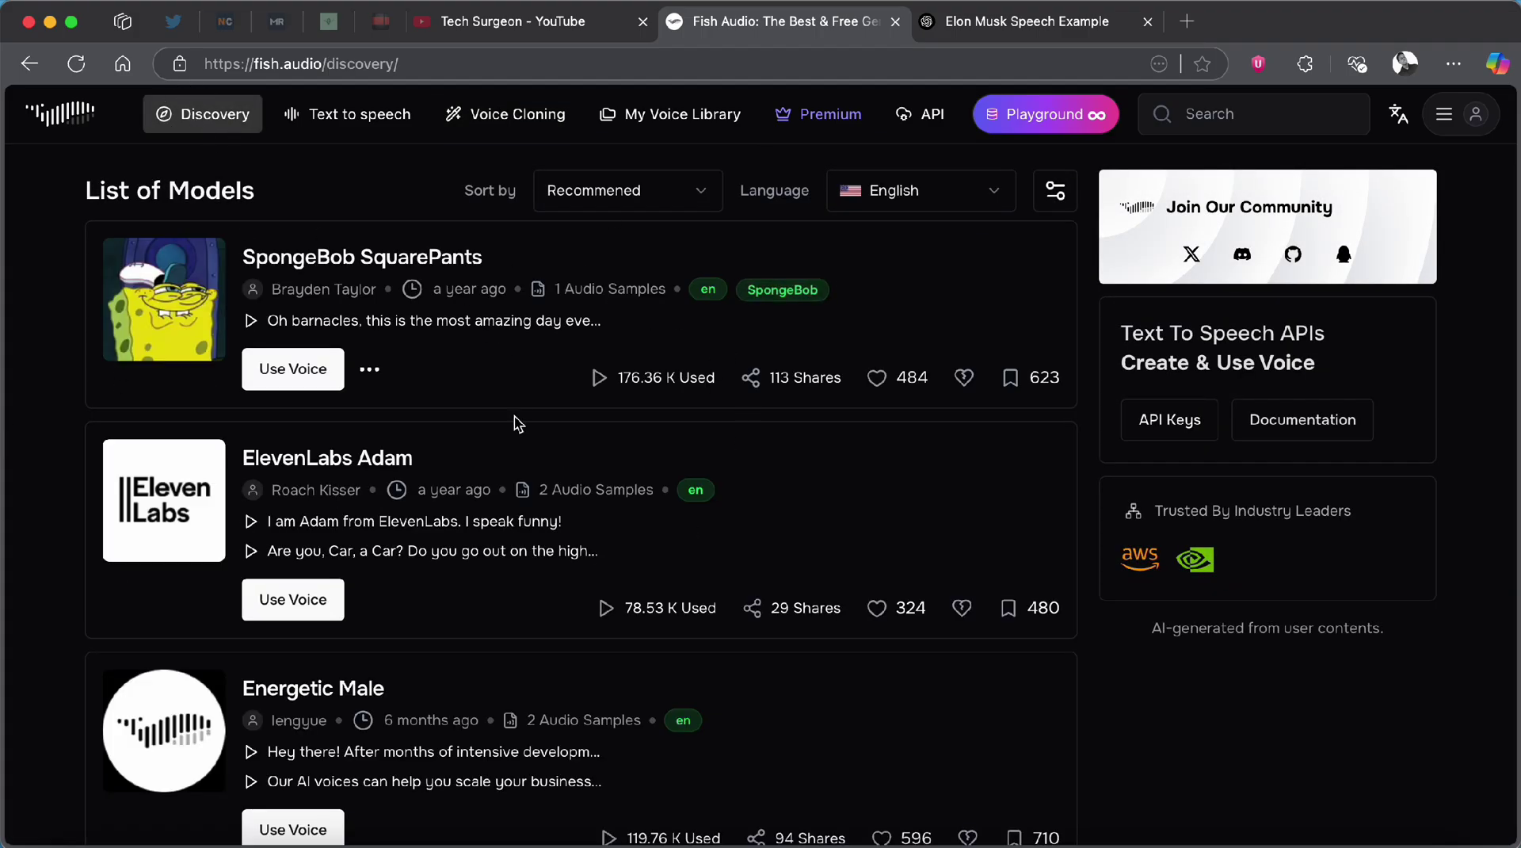
left_click(697, 198)
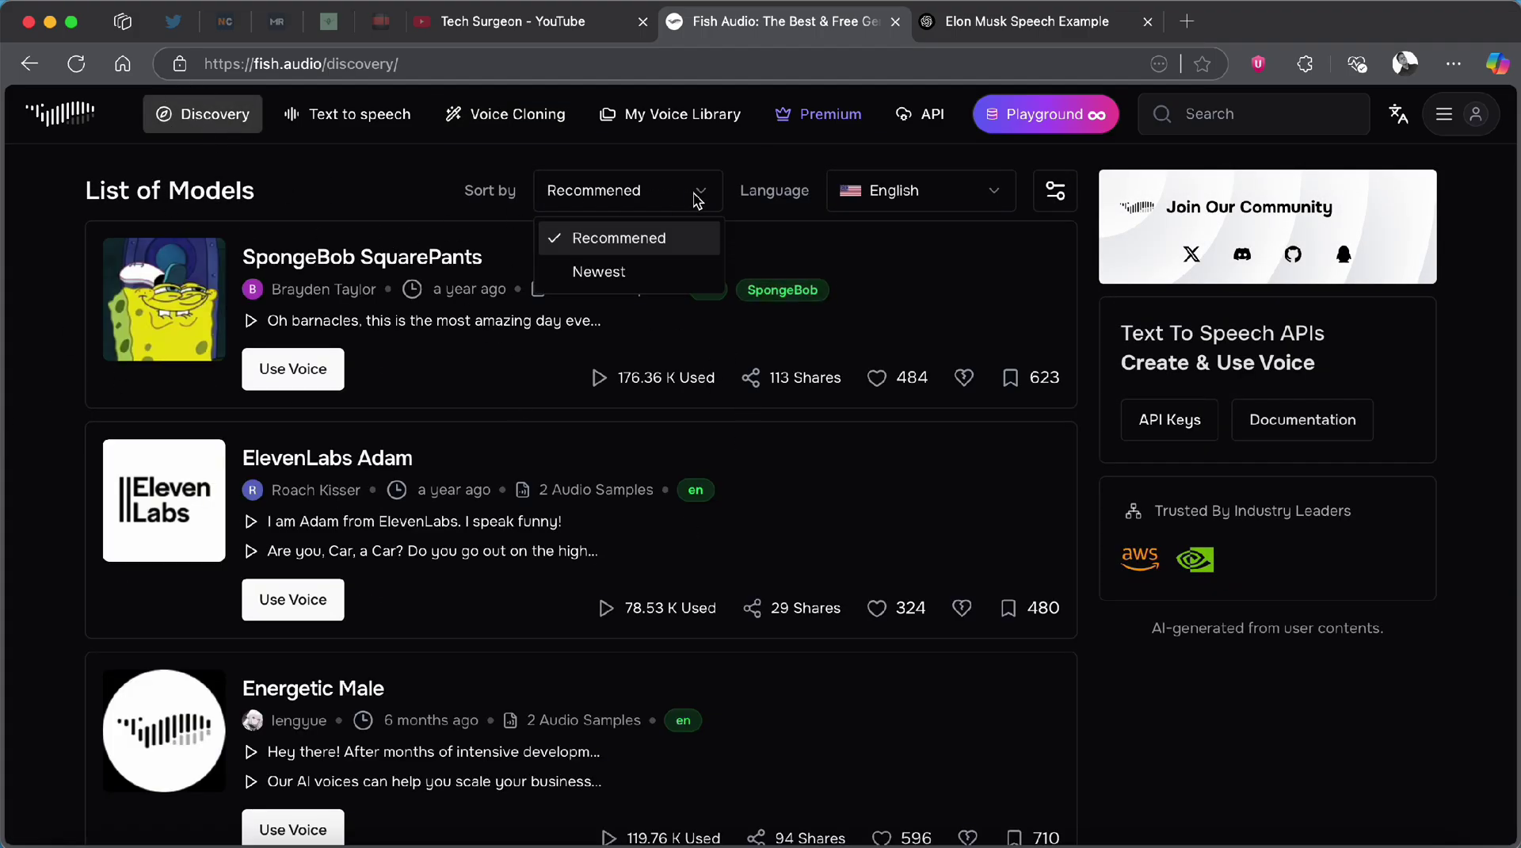
left_click(601, 265)
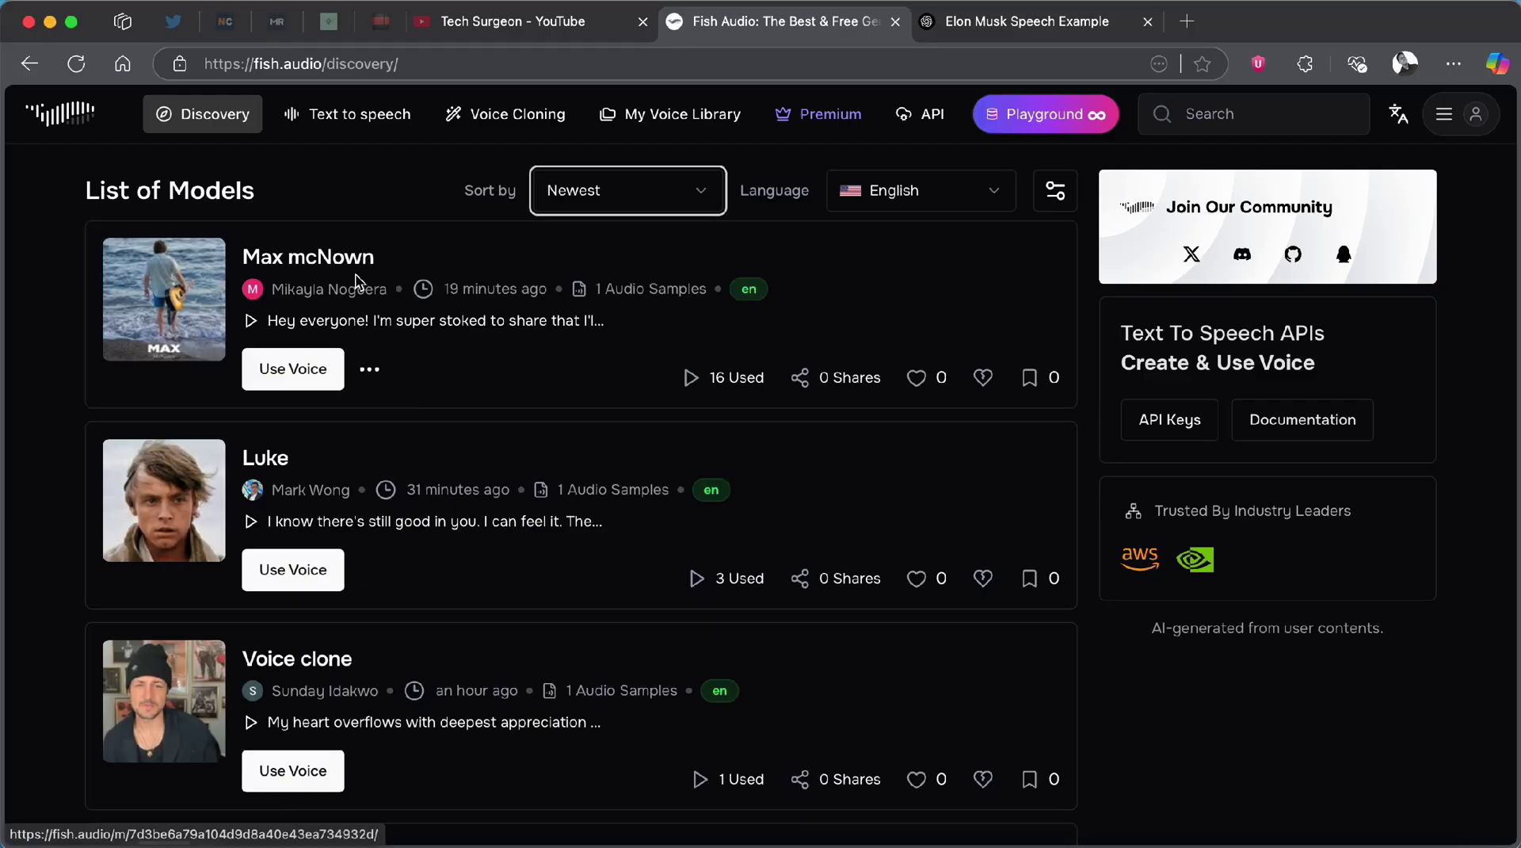
scroll(438, 626, "down", 5)
scroll(438, 625, "down", 5)
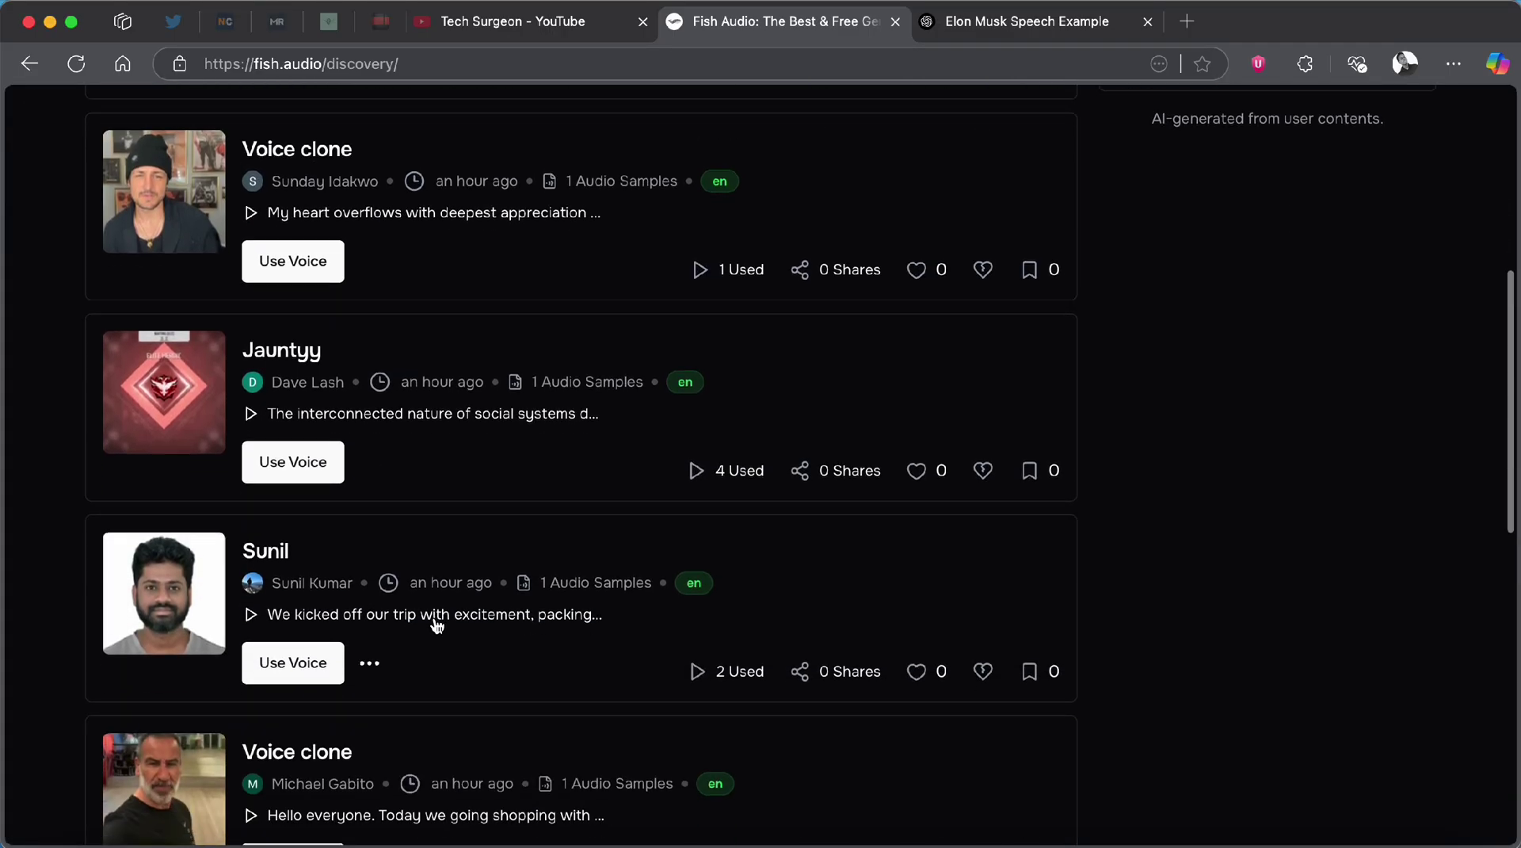
scroll(509, 448, "down", 6)
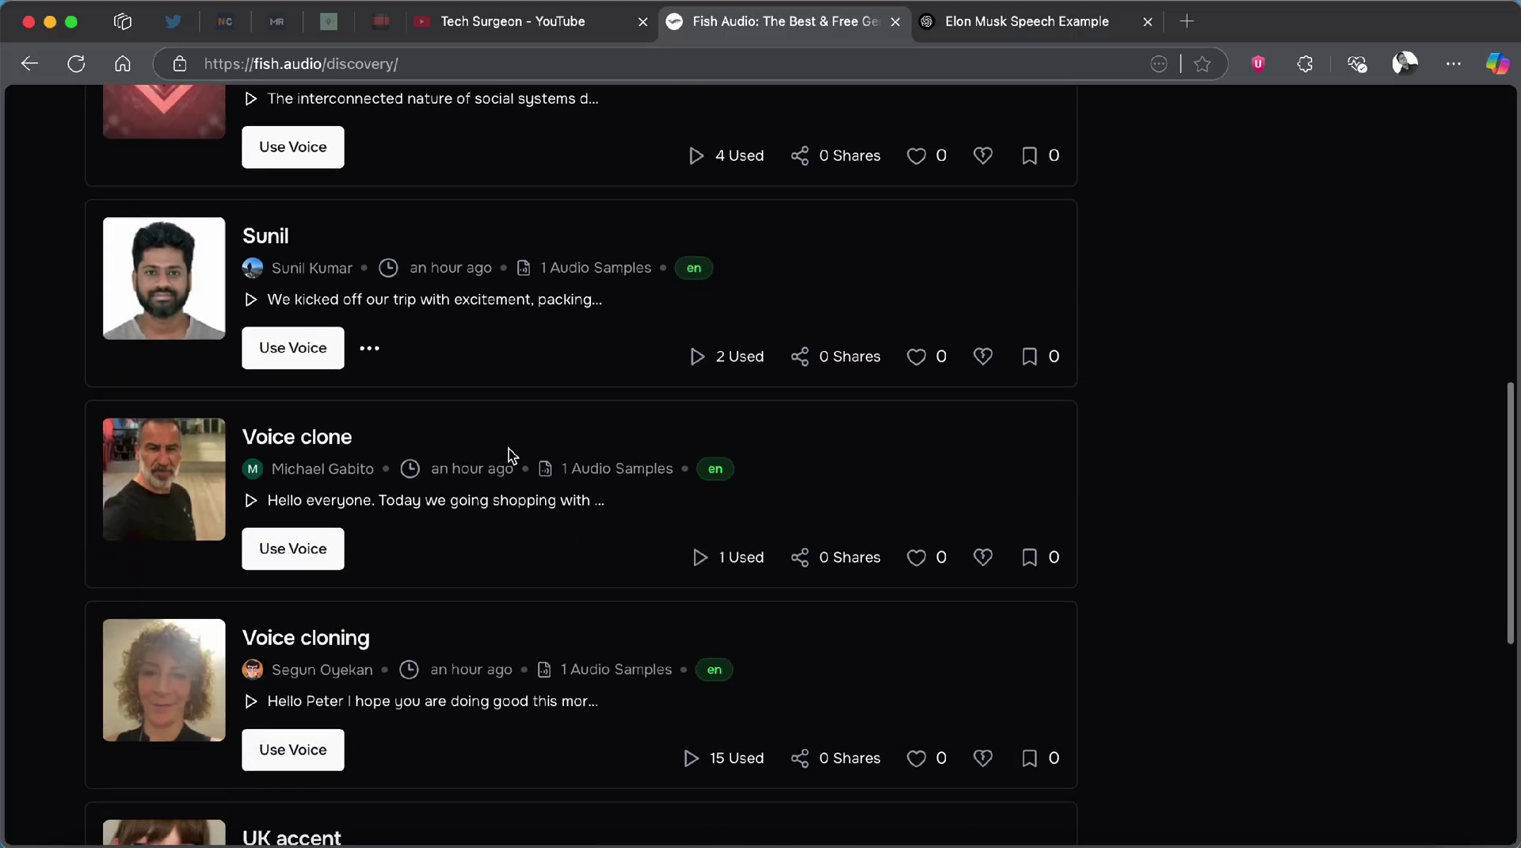
scroll(508, 448, "up", 13)
scroll(508, 448, "up", 3)
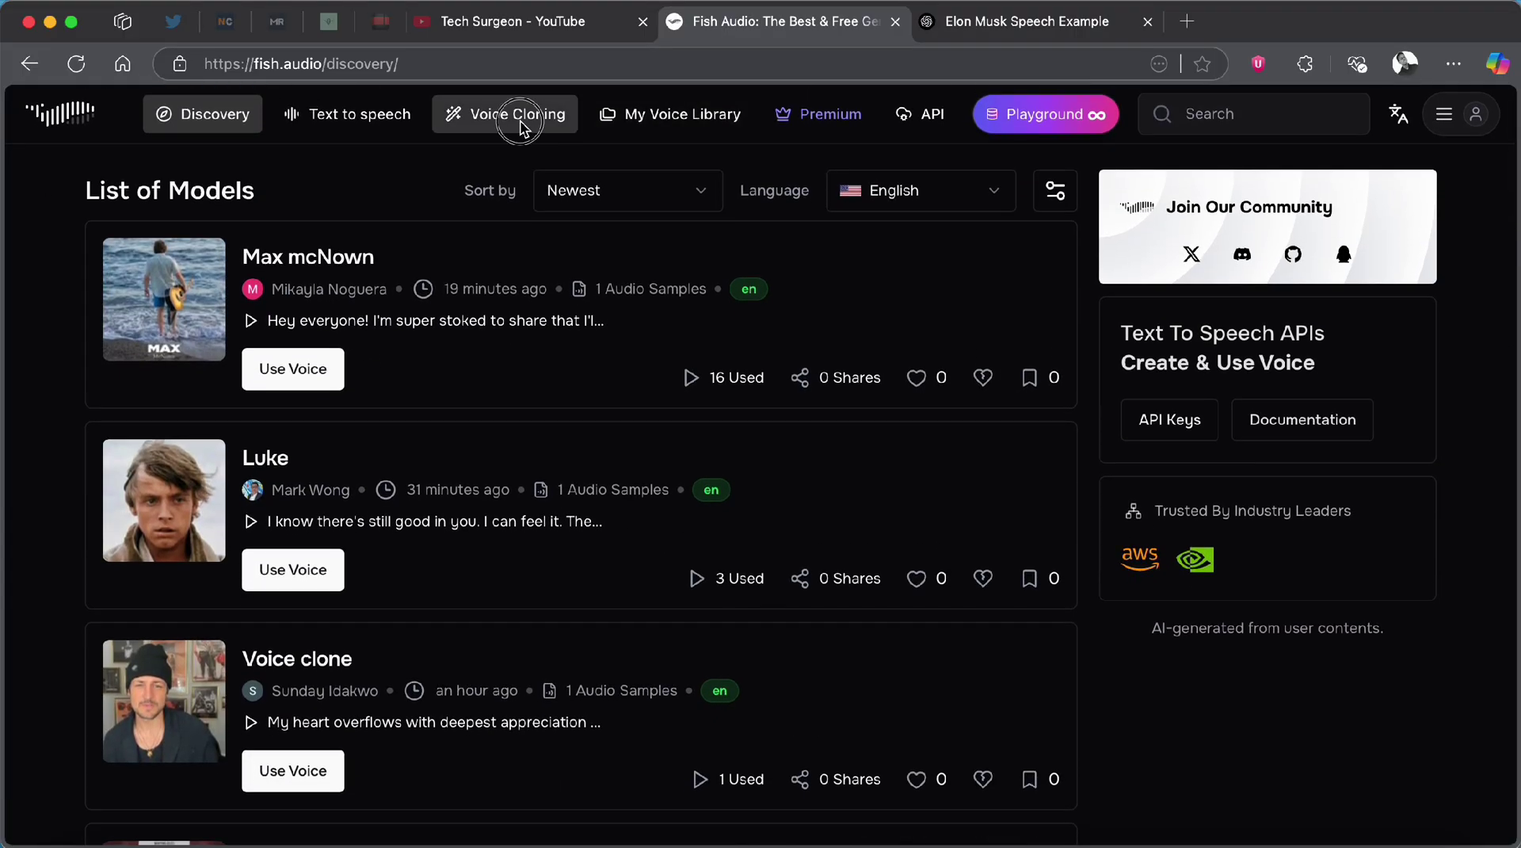
Start a new Private voice clone with madara-uchiha-v0-l5bhzm7mlzgc1.webp from the Desktop as cover image, cropped to the character's head.
left_click(517, 114)
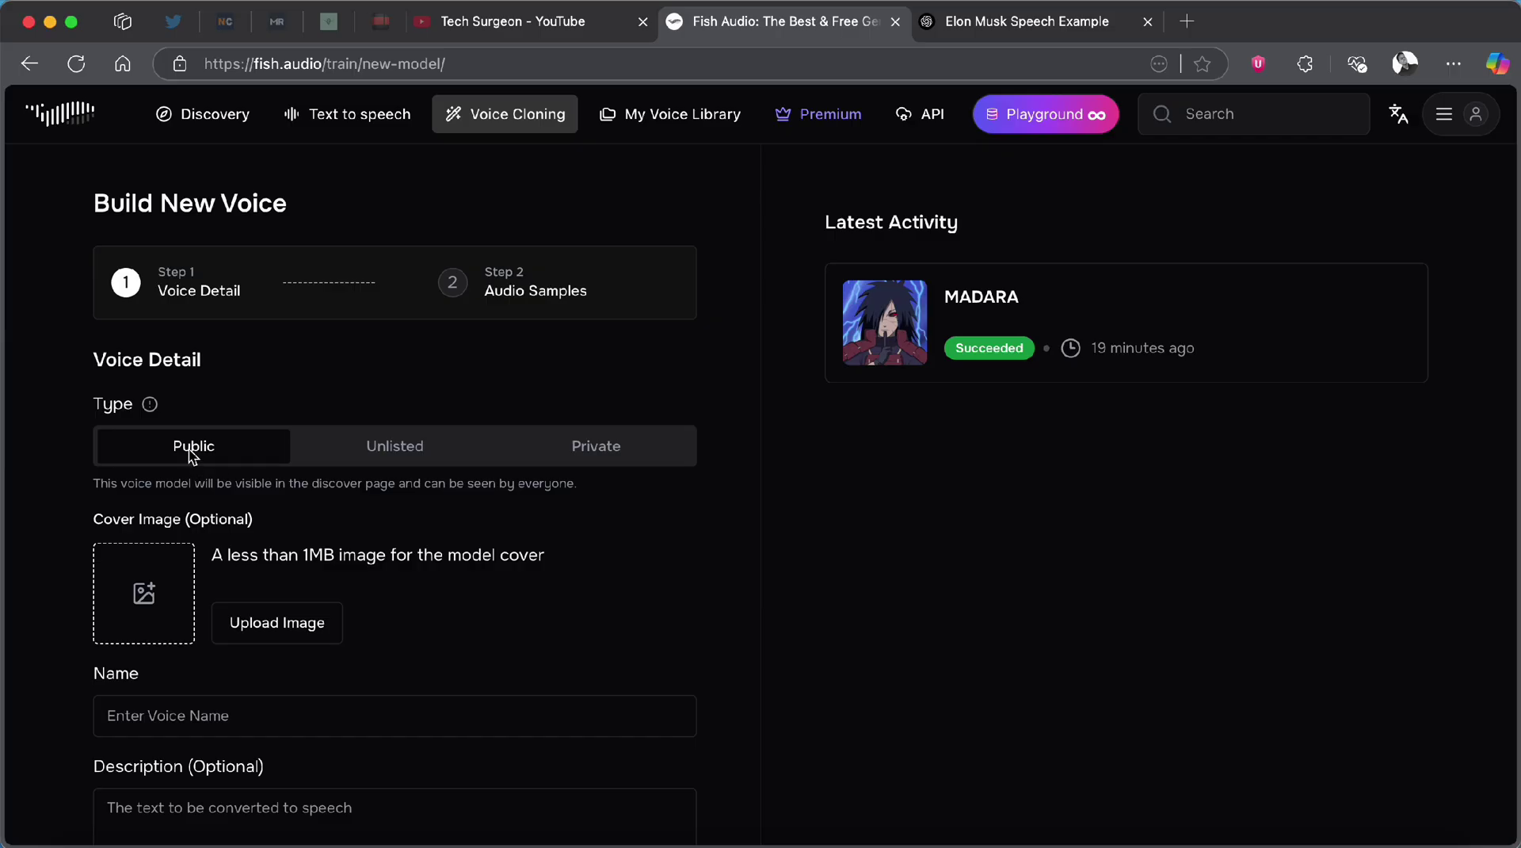
left_click(596, 455)
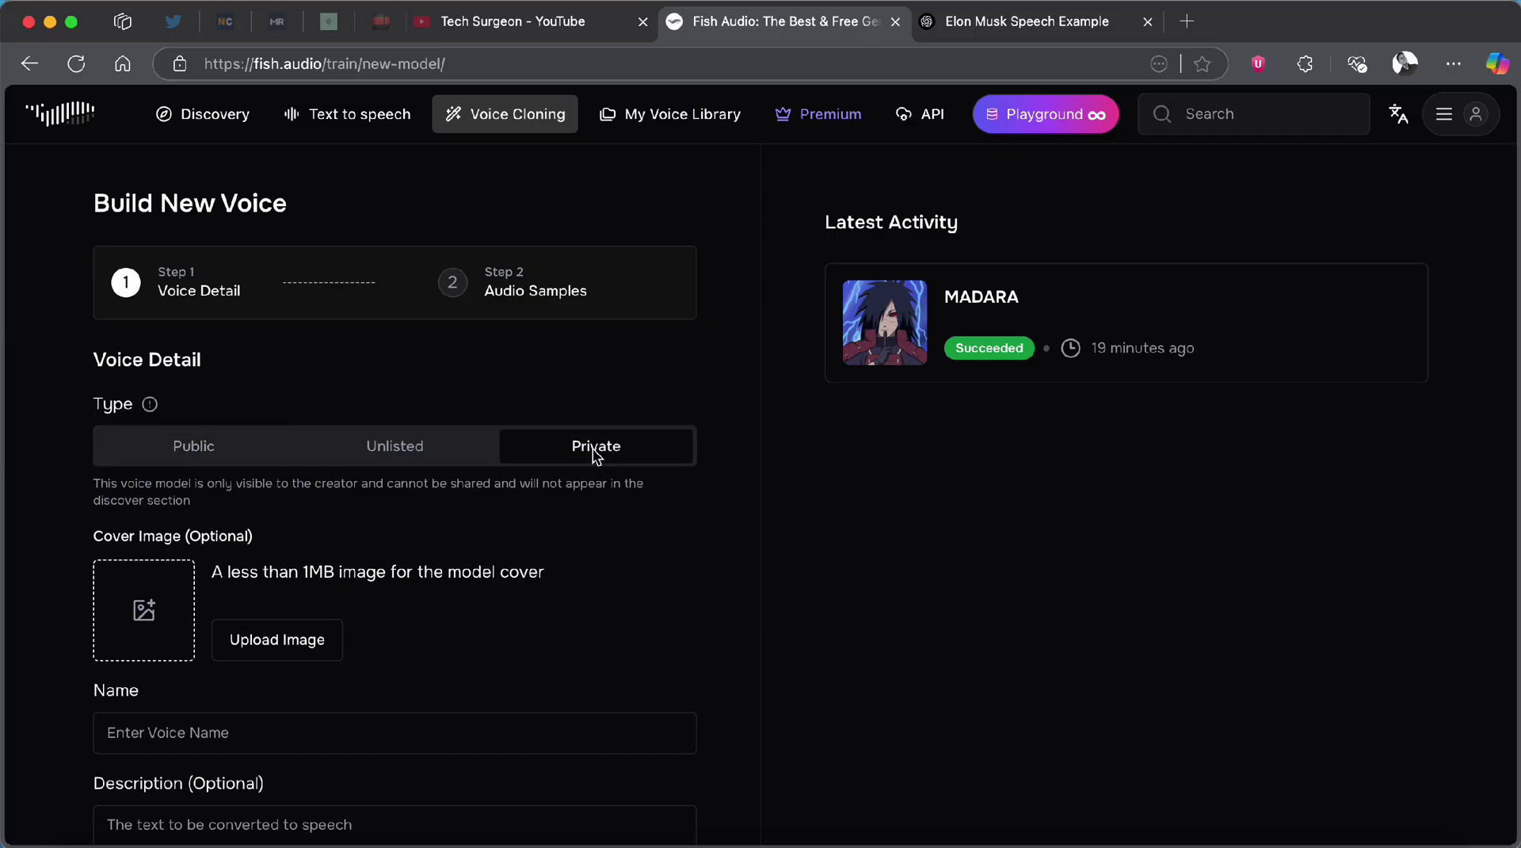
left_click(149, 632)
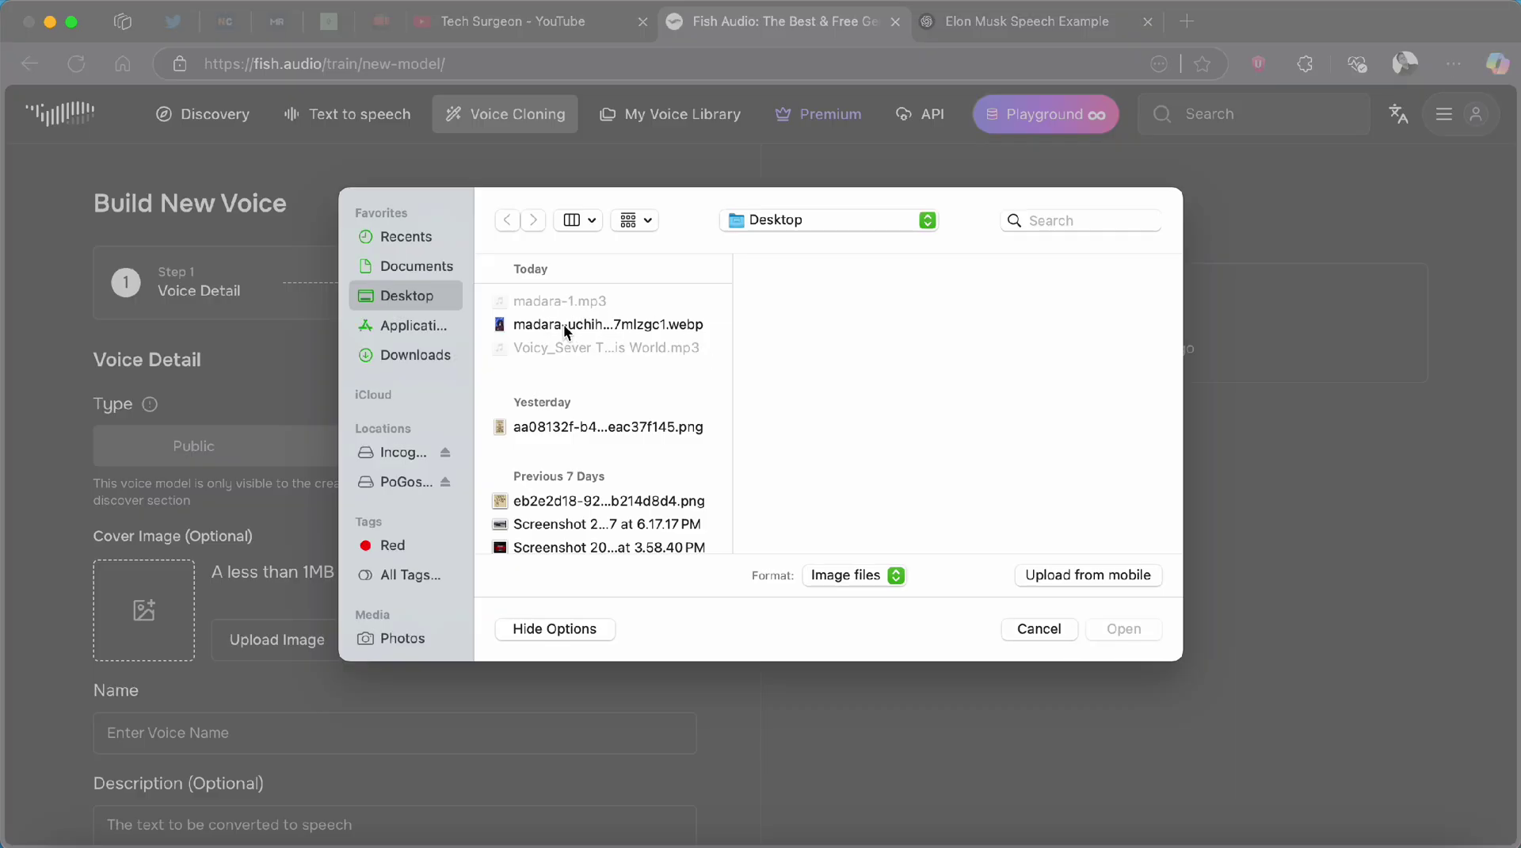
left_click(563, 325)
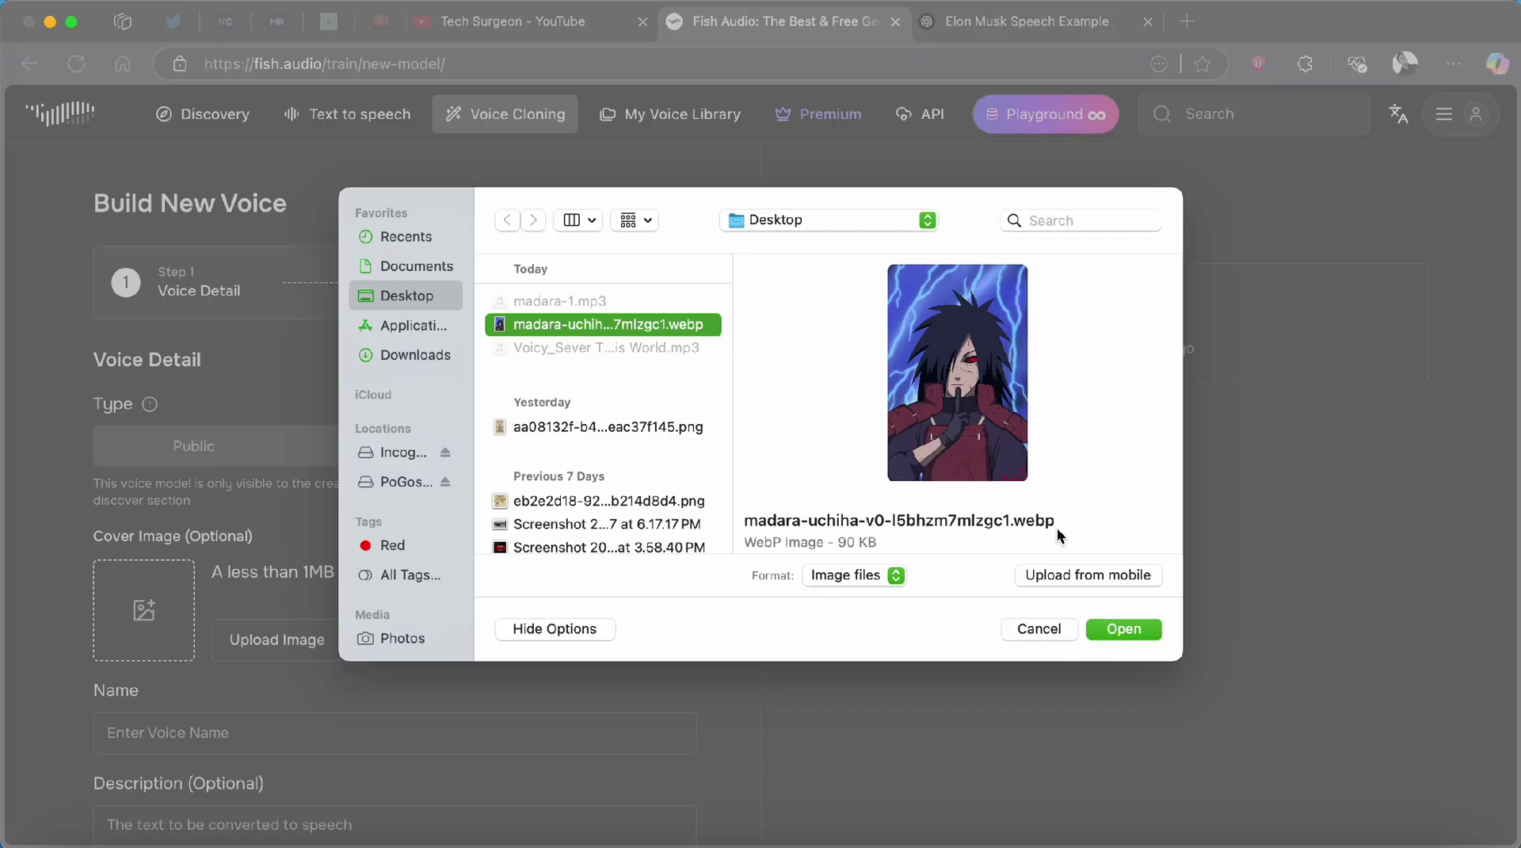
left_click(1134, 638)
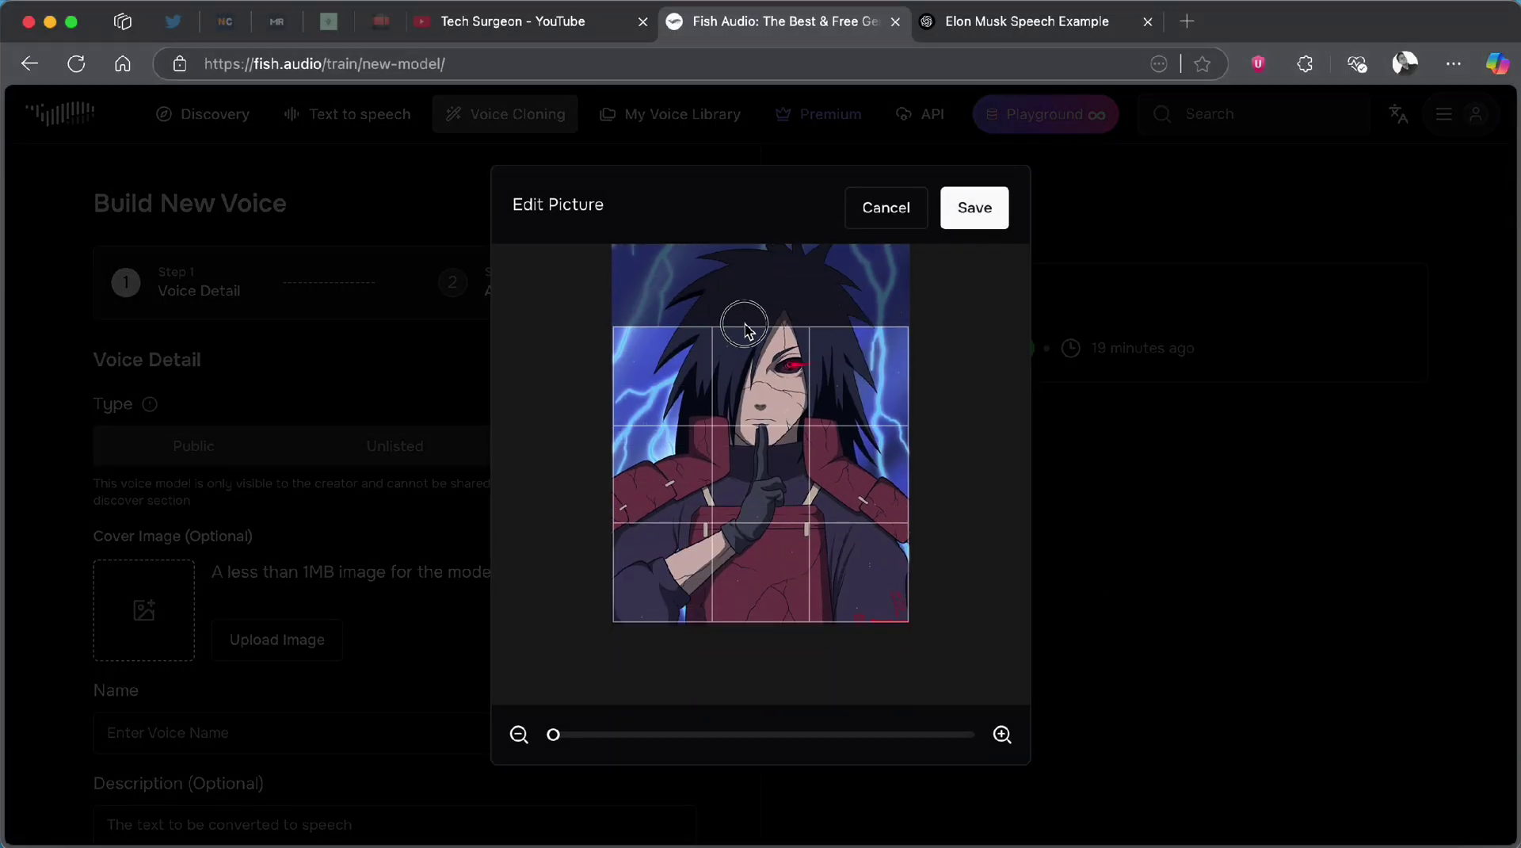
left_click_drag(744, 327, 740, 479)
left_click(974, 208)
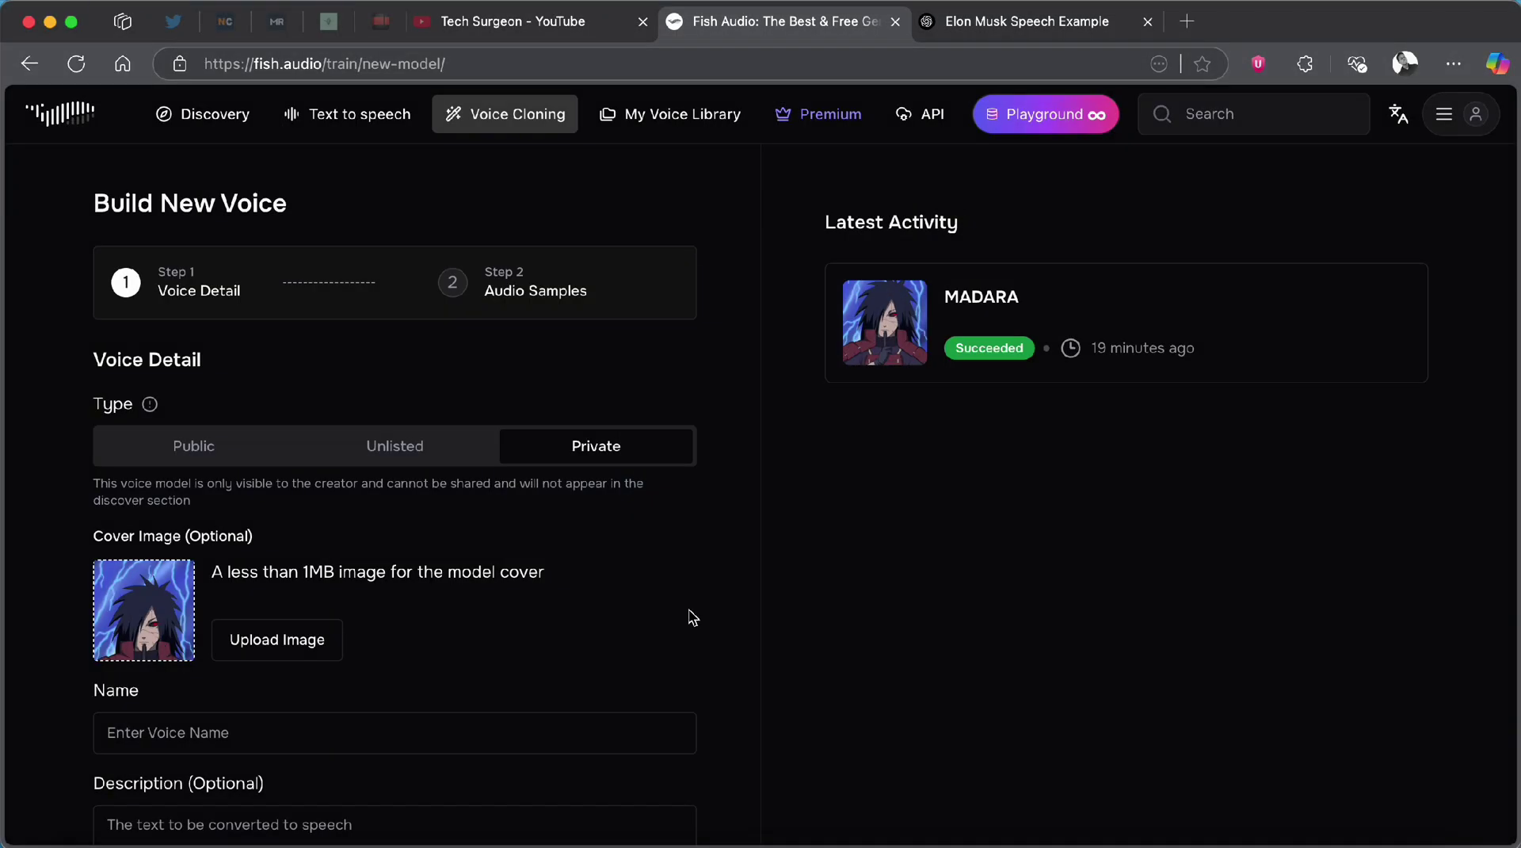
Name the new voice MADARD 2.
scroll(560, 652, "down", 5)
left_click(321, 498)
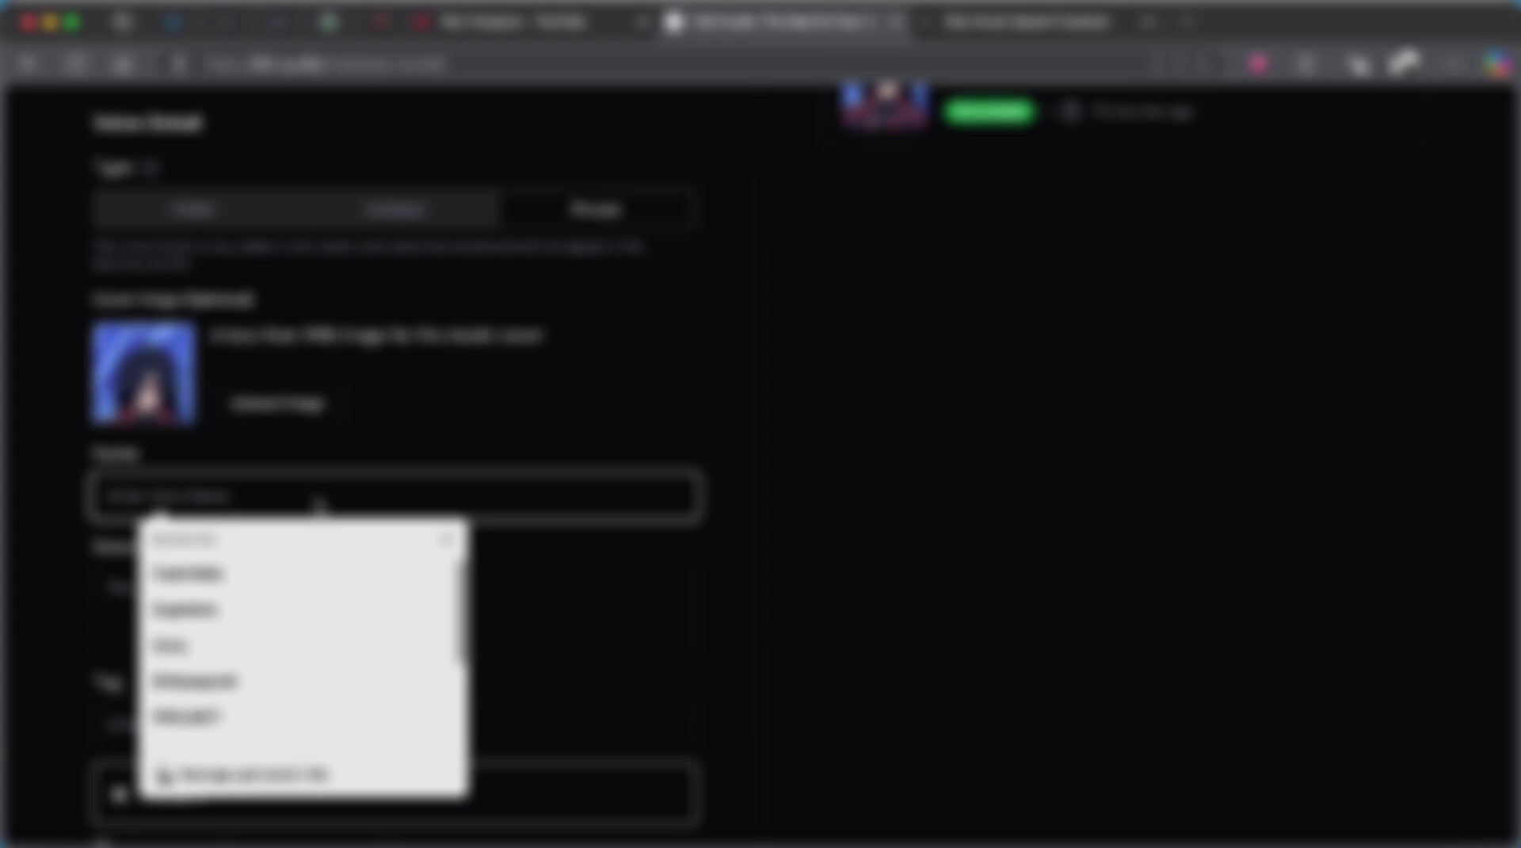
type("MaDARD")
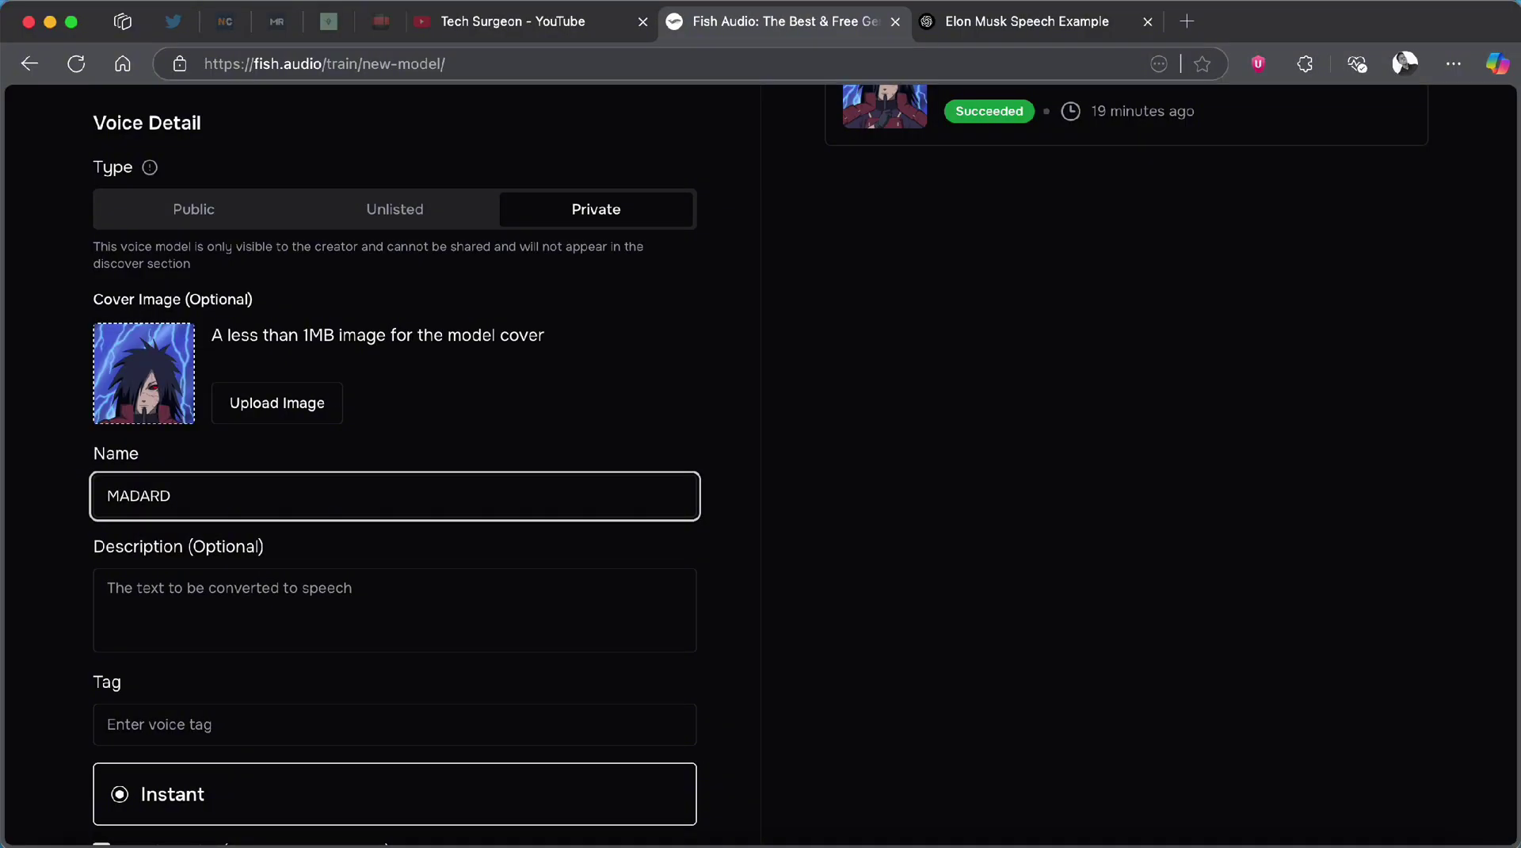
type(" 2")
Keep Isolating Voice enabled, add "Voicy_Sever The Fate Of This World.mp3" as the input audio, and create the voice.
scroll(850, 561, "down", 10)
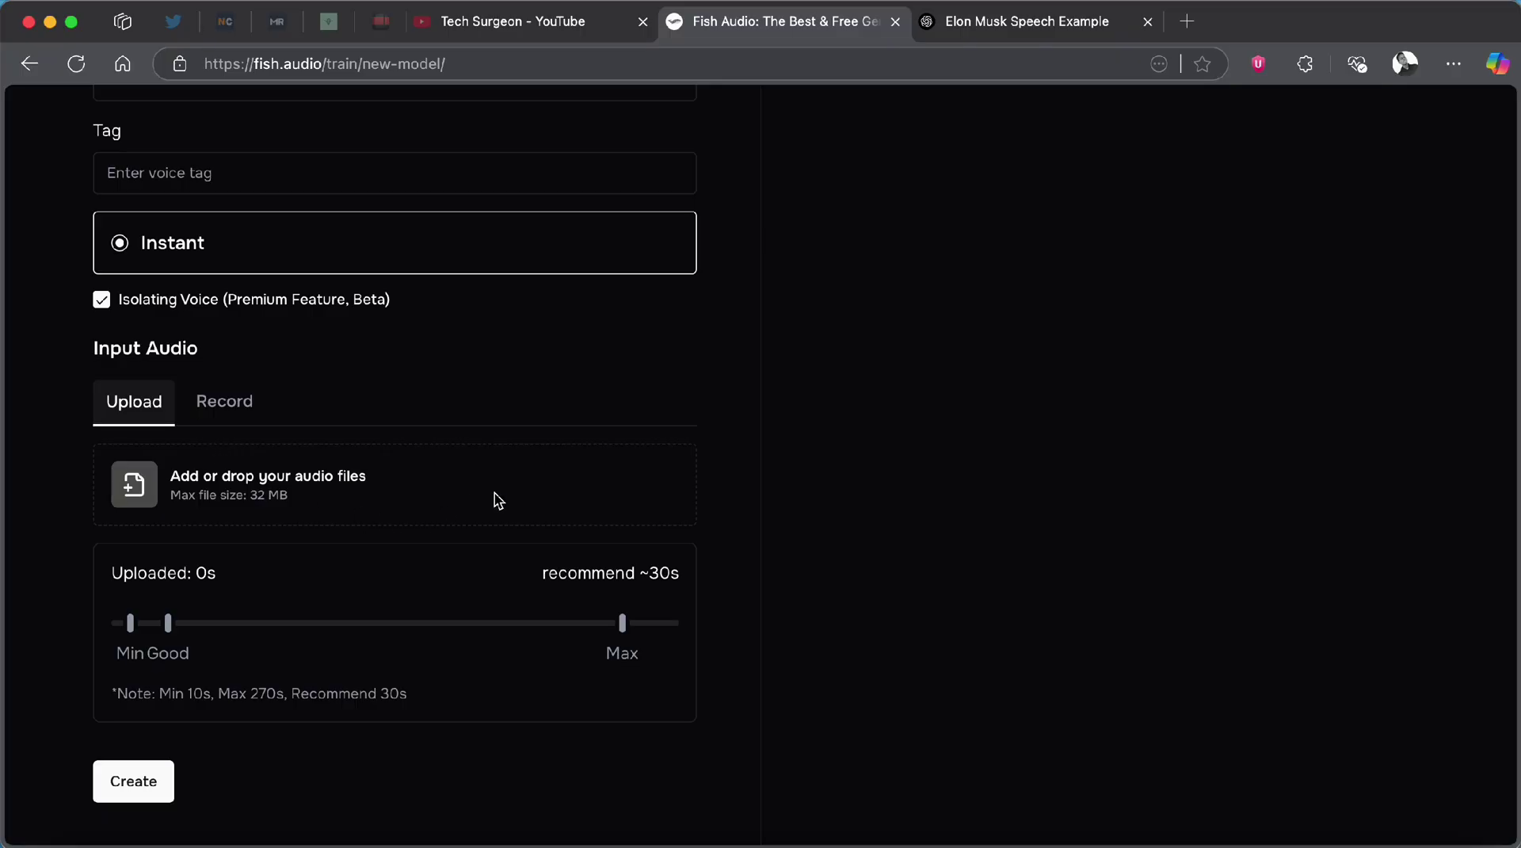
left_click(102, 301)
left_click(102, 301)
left_click(313, 517)
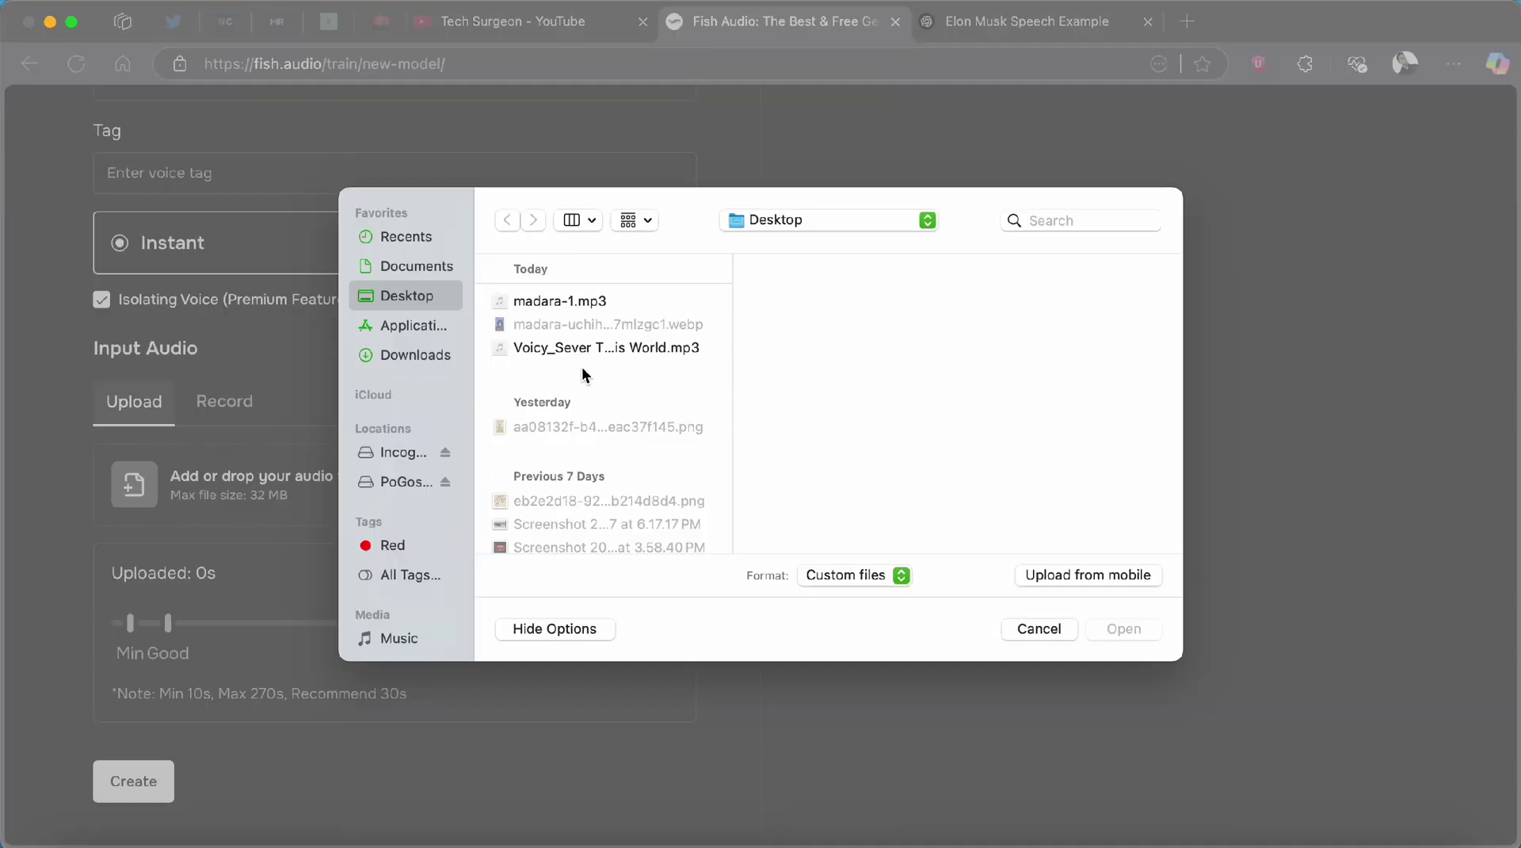
left_click(598, 350)
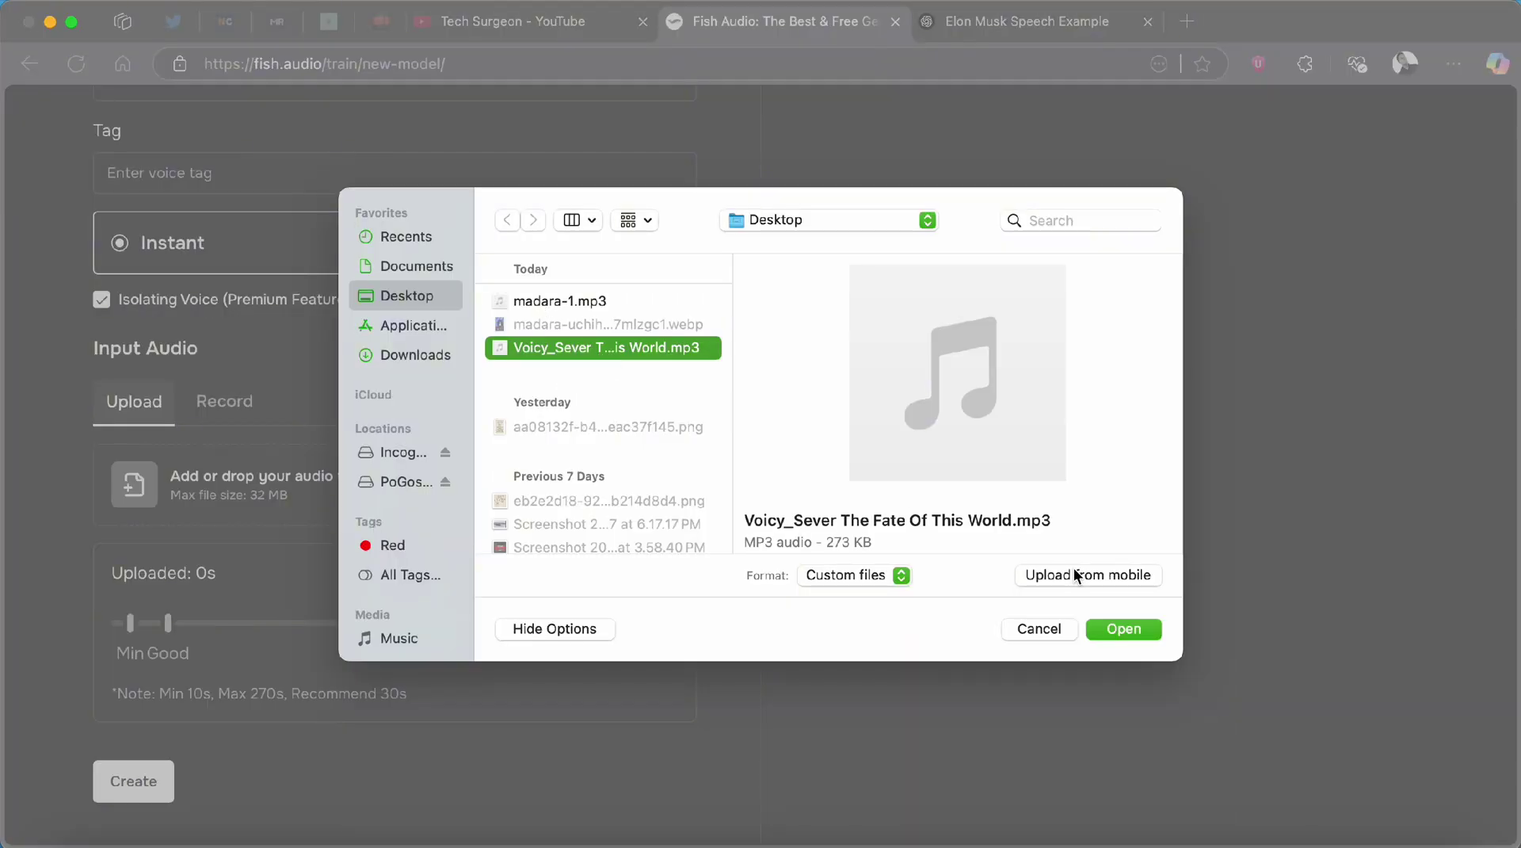
left_click(1122, 629)
scroll(223, 691, "down", 2)
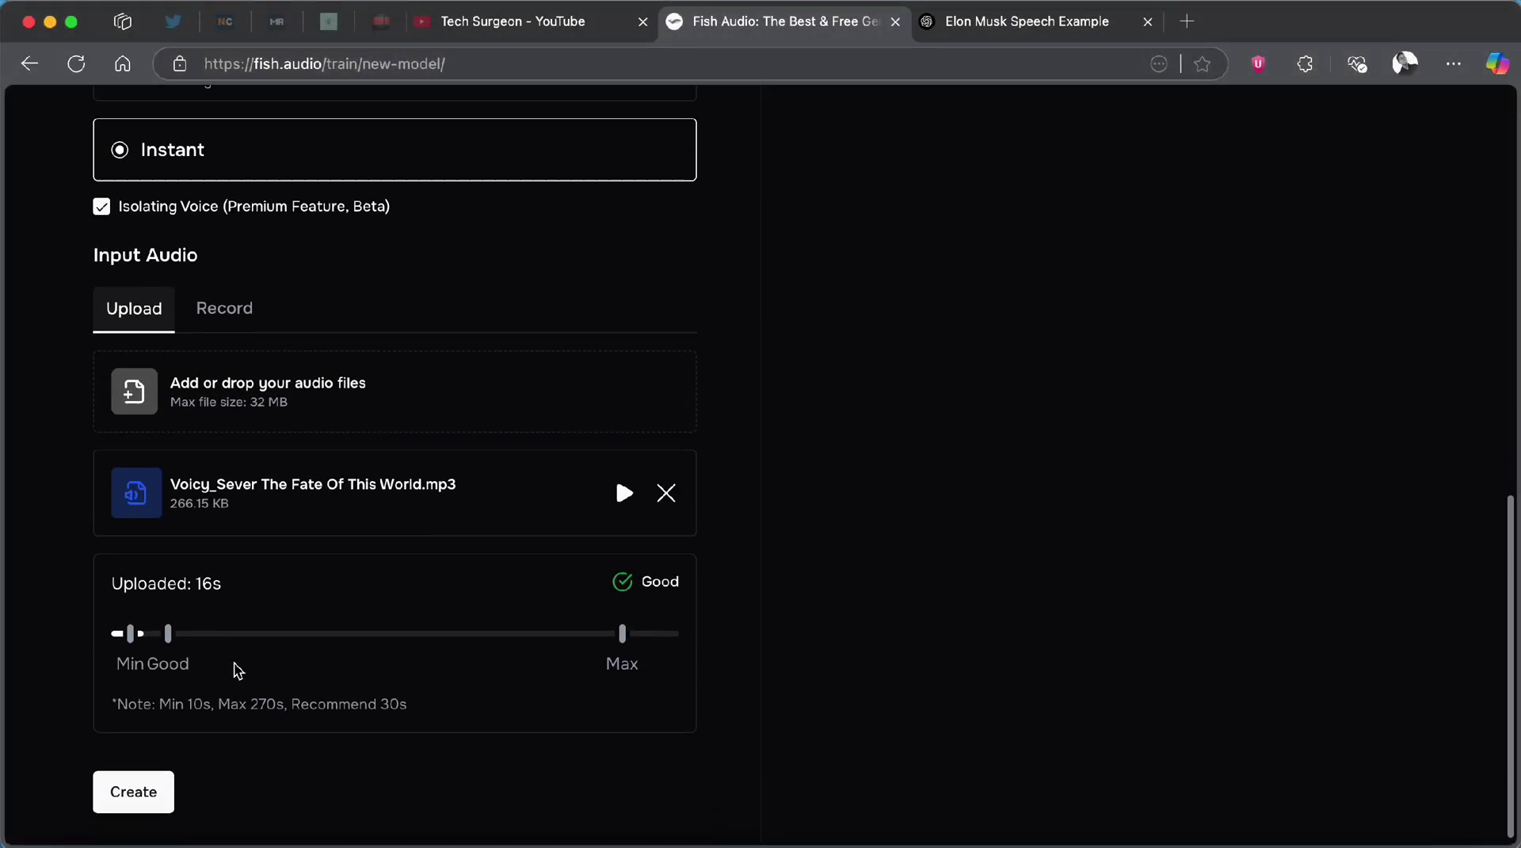
left_click(133, 792)
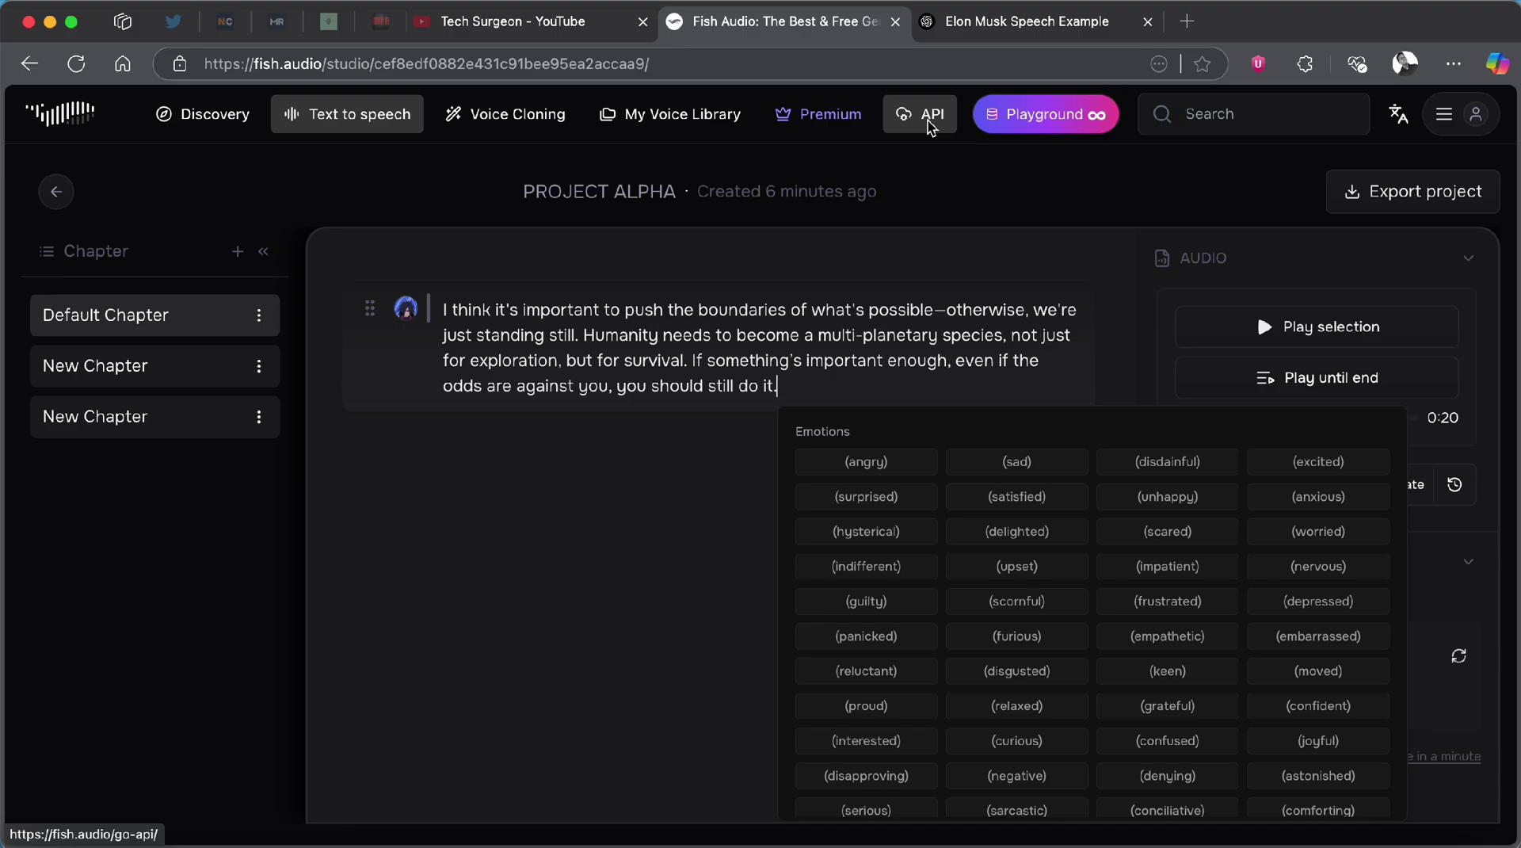
Examine the API billing and pricing, compare the Free Tier, Premium and Pro plan features, and return to the home page.
left_click(929, 124)
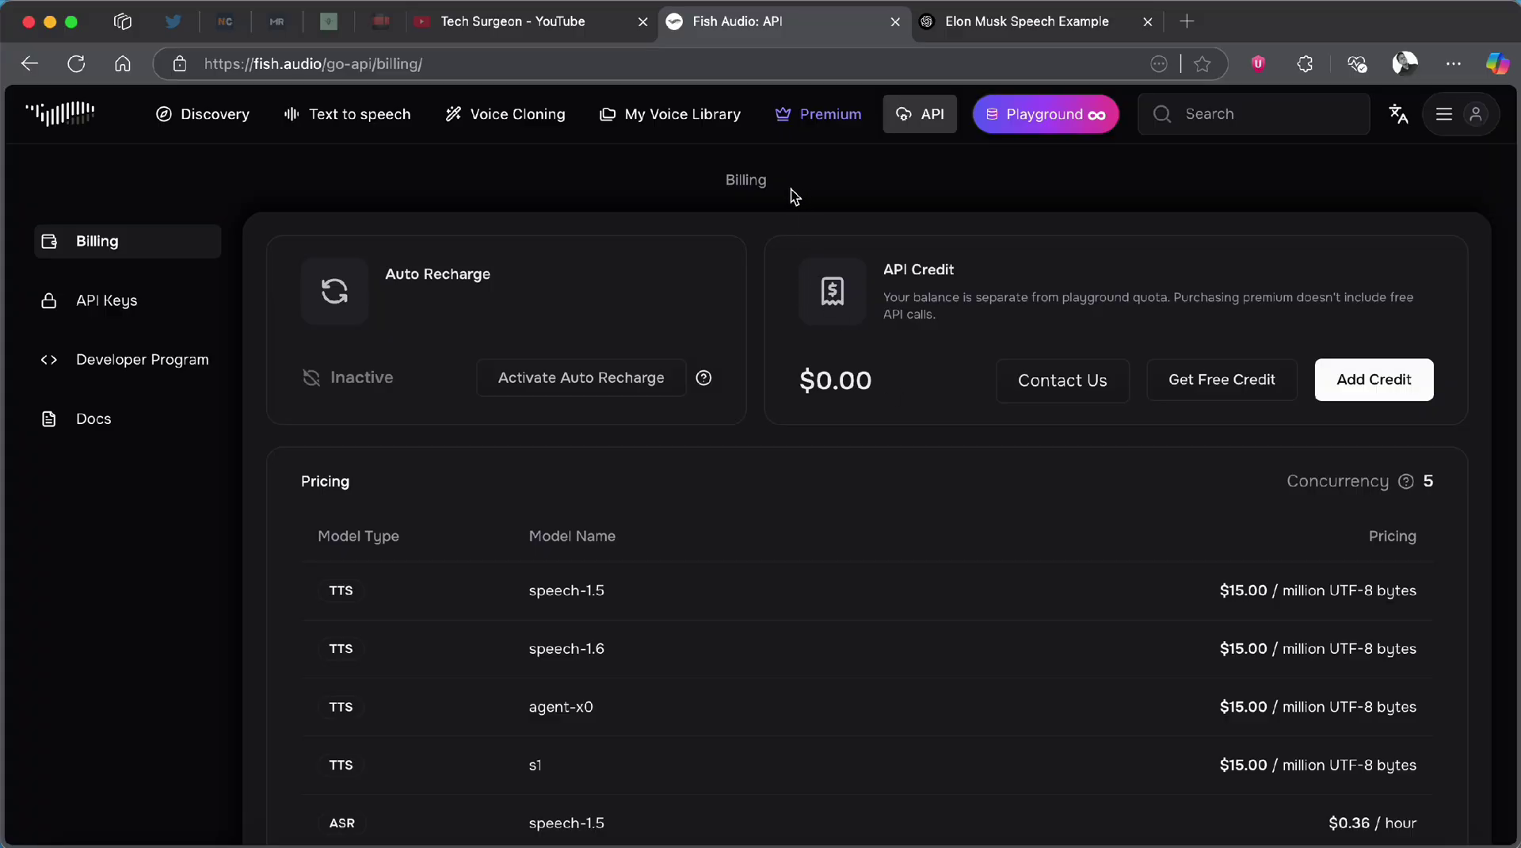
left_click(806, 124)
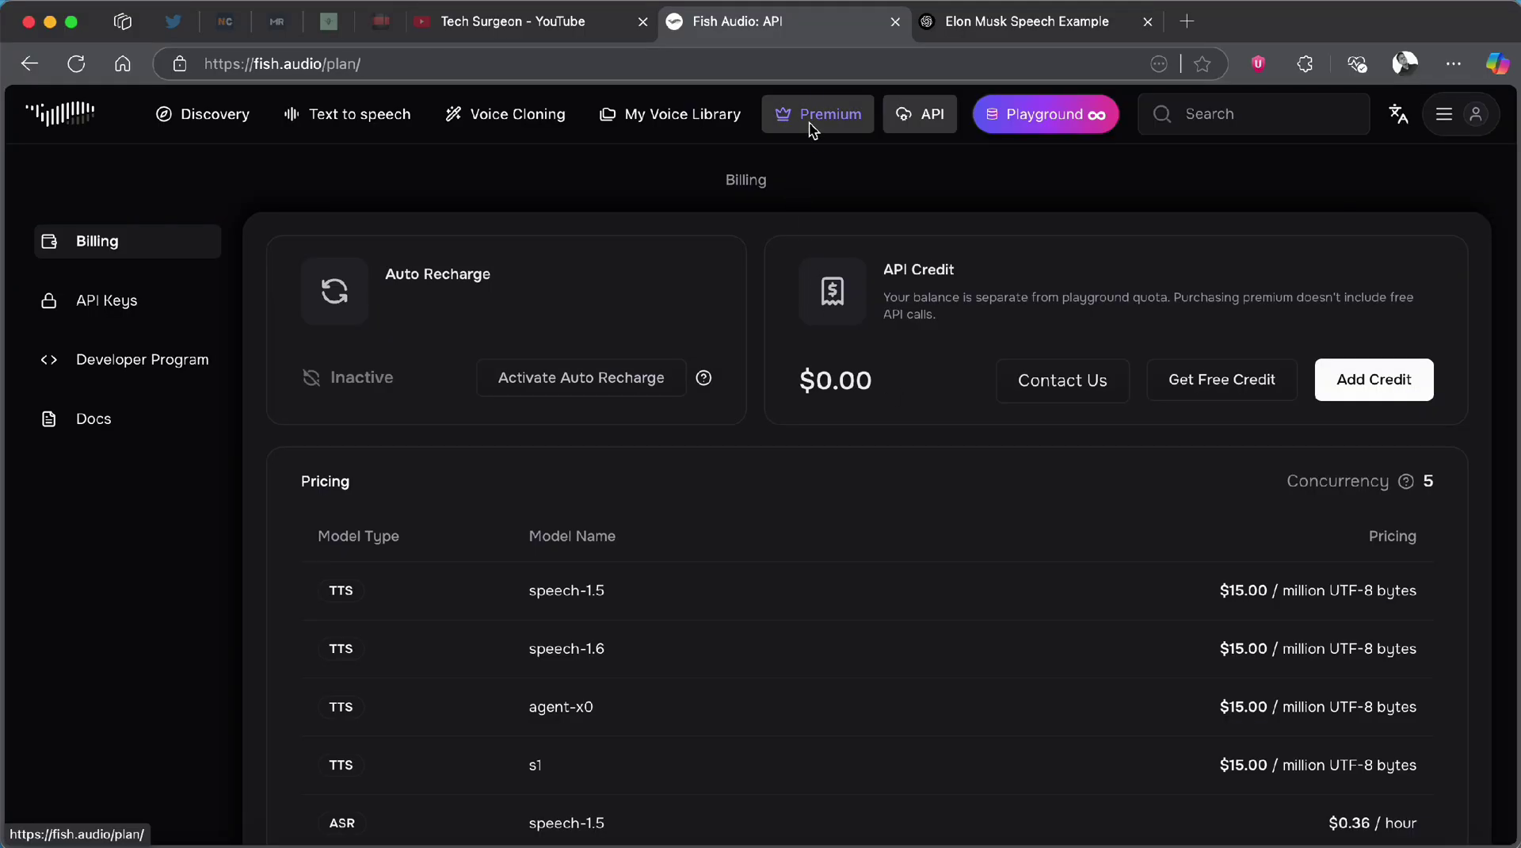
scroll(555, 487, "down", 5)
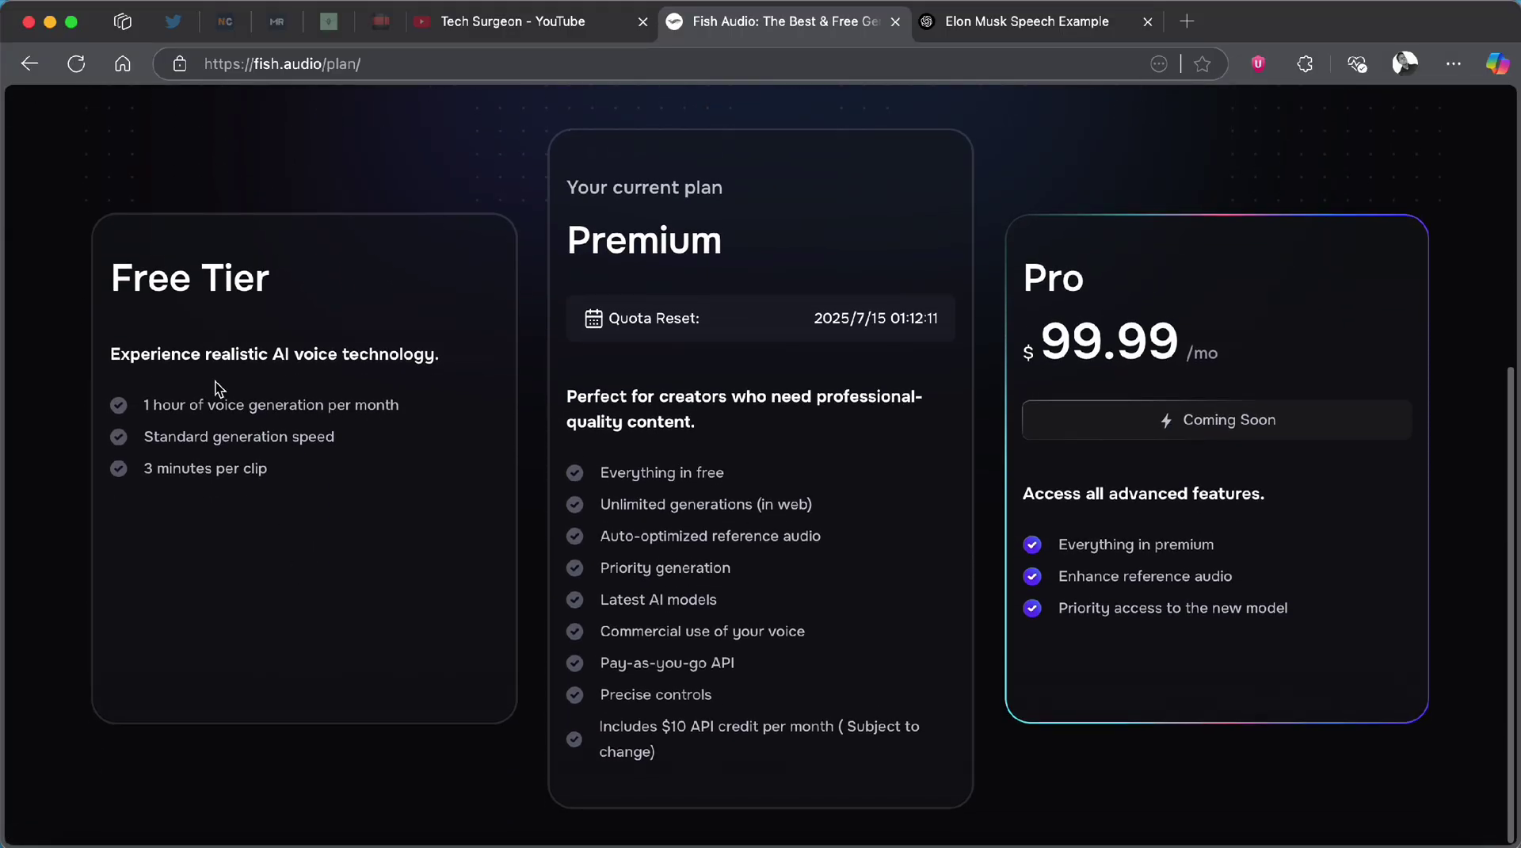
left_click_drag(145, 406, 404, 416)
left_click_drag(145, 437, 346, 440)
left_click_drag(144, 469, 281, 476)
left_click(305, 525)
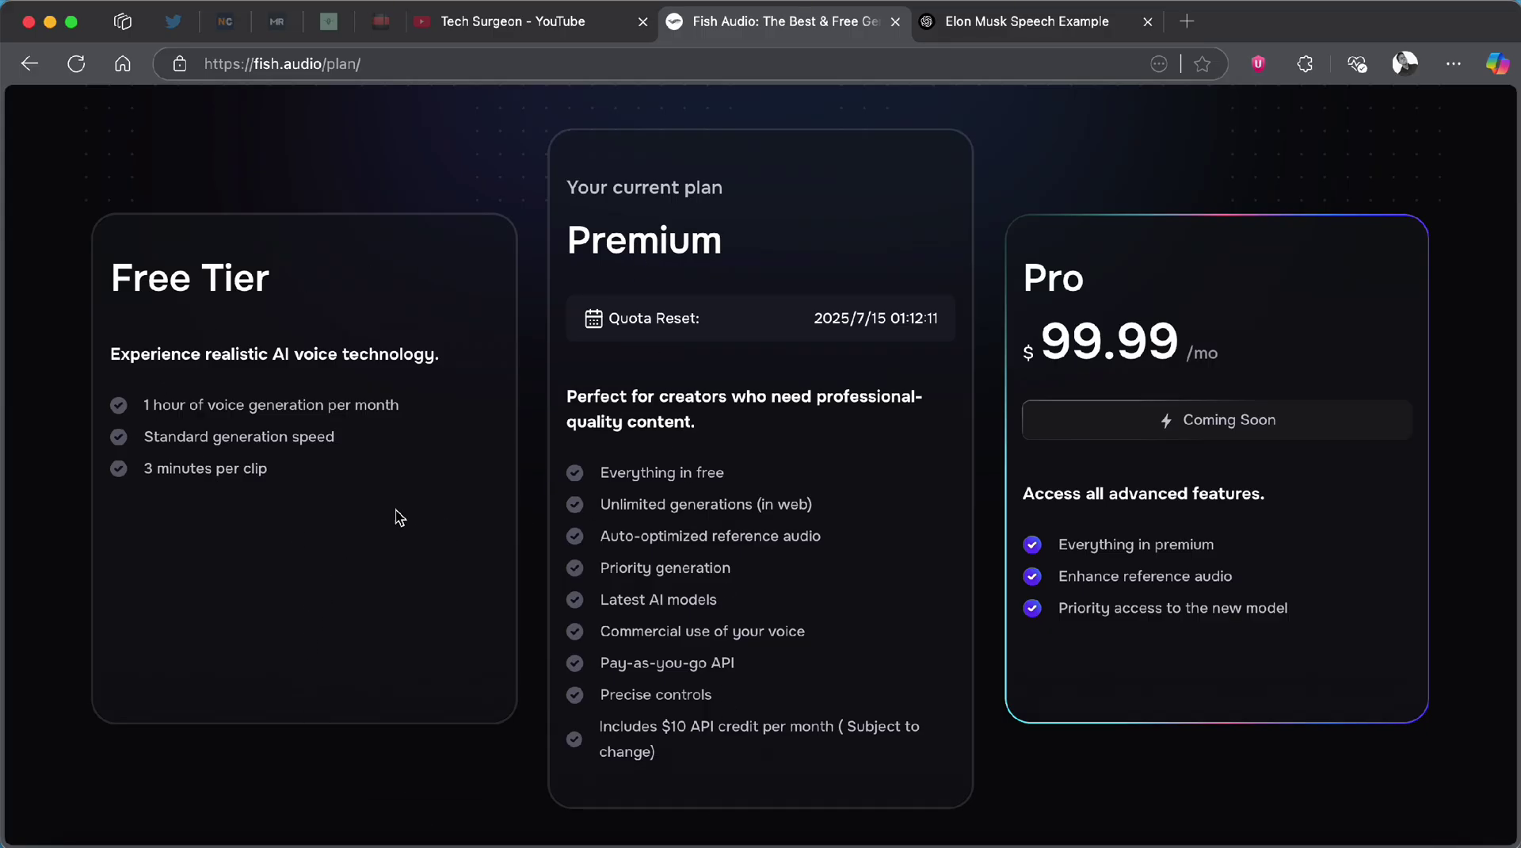
scroll(812, 673, "up", 5)
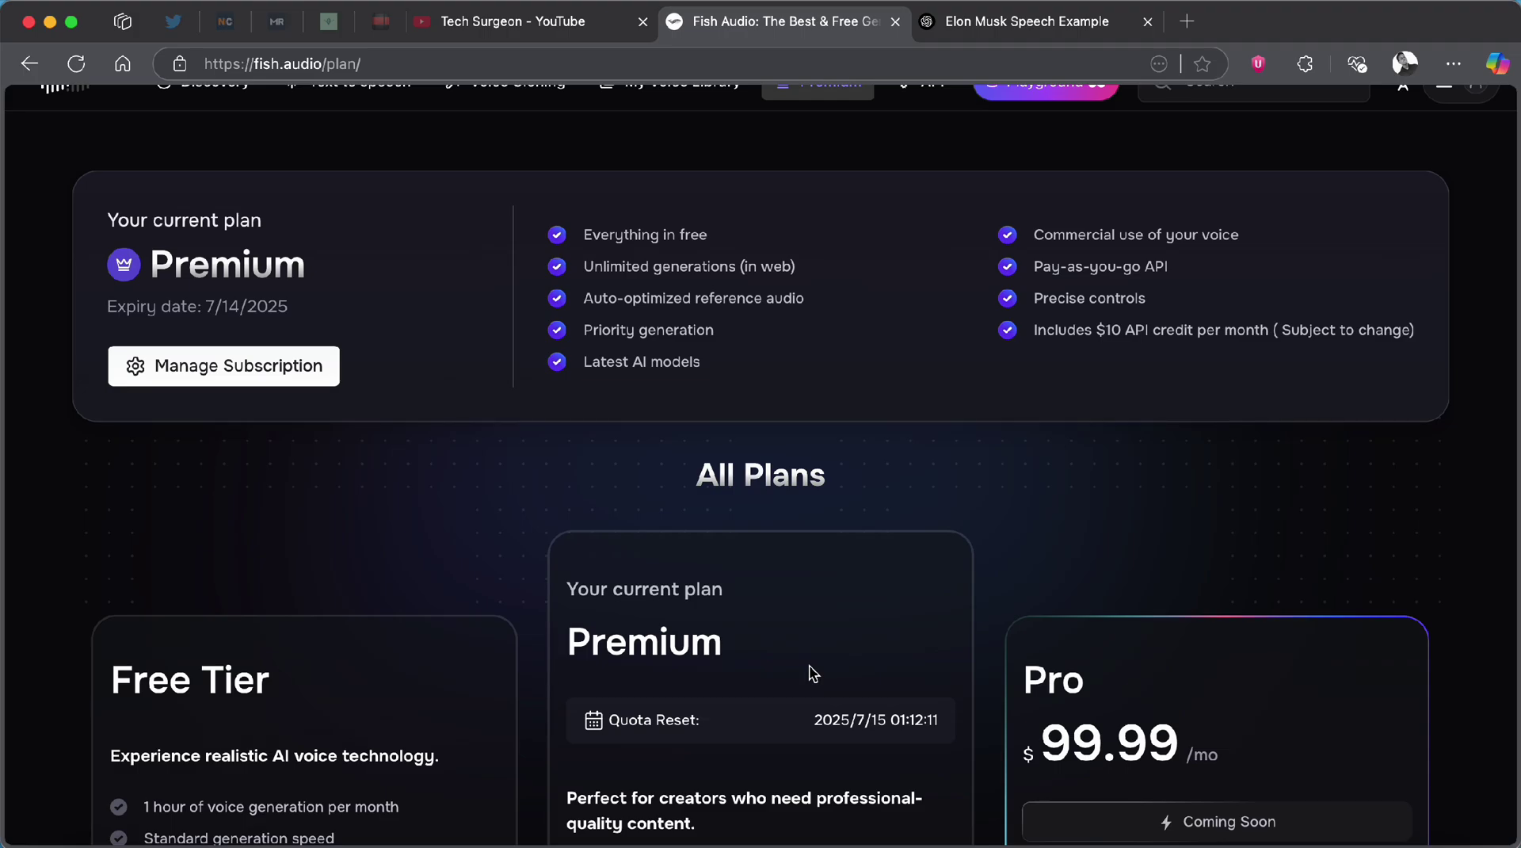
scroll(813, 673, "up", 1)
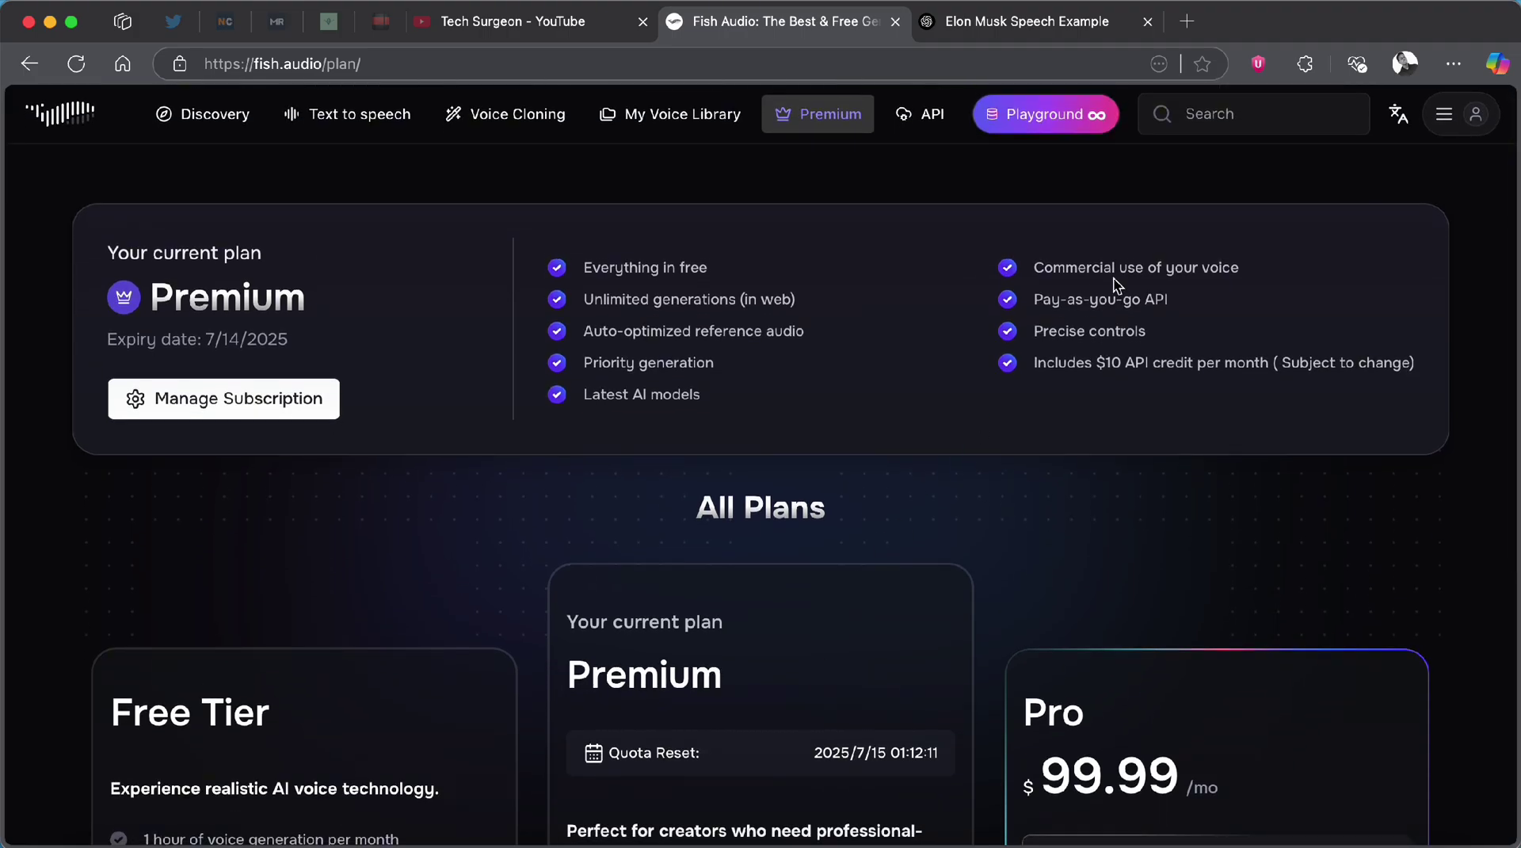
left_click(60, 115)
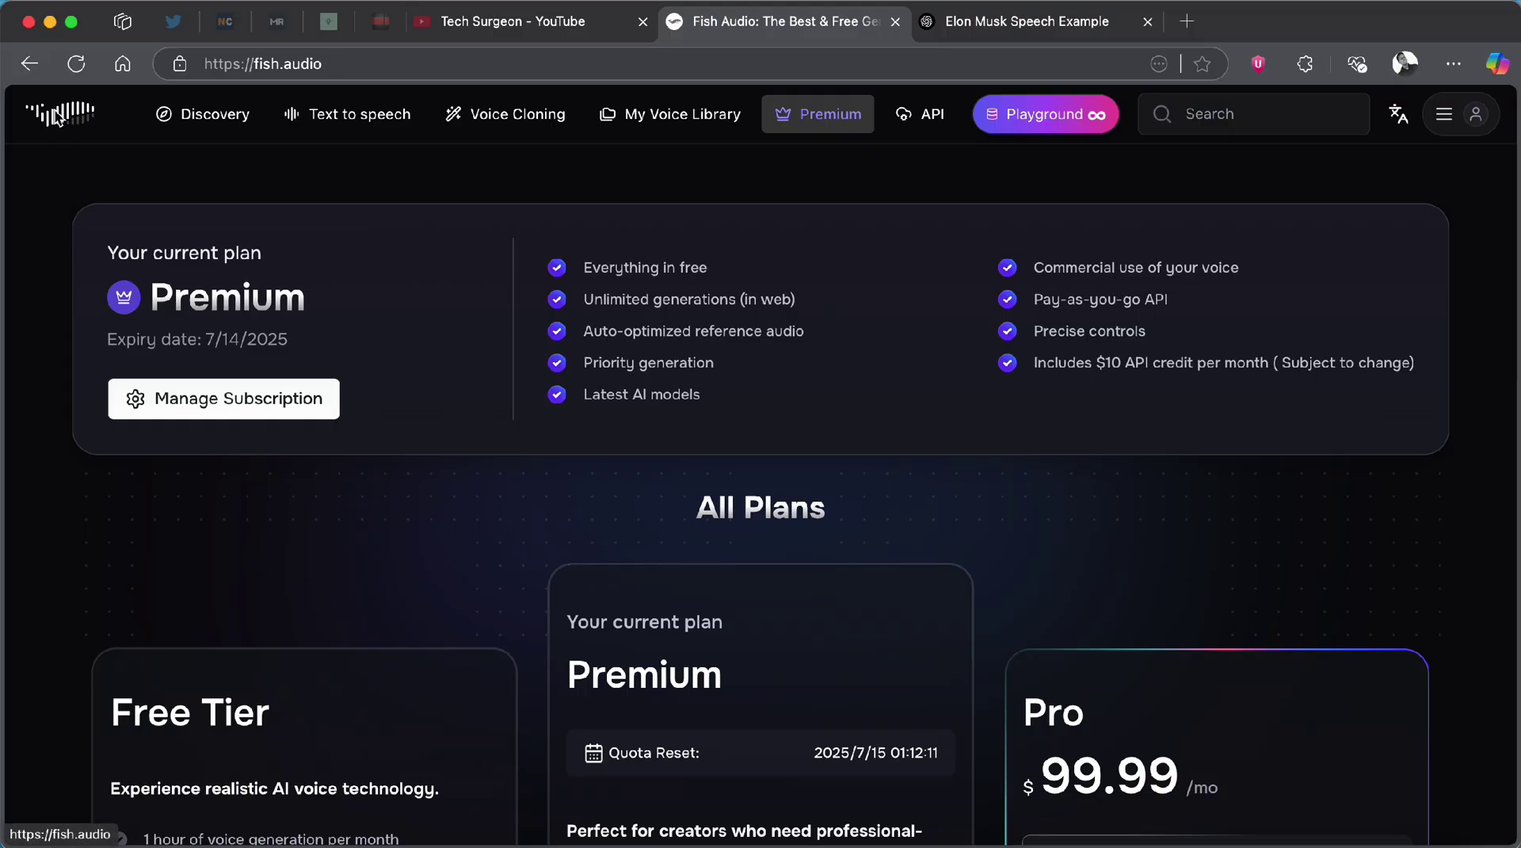
Switch to the Tech Surgeon YouTube channel, subscribe to it, and set its notifications to All.
key("ctrl+shift+Tab")
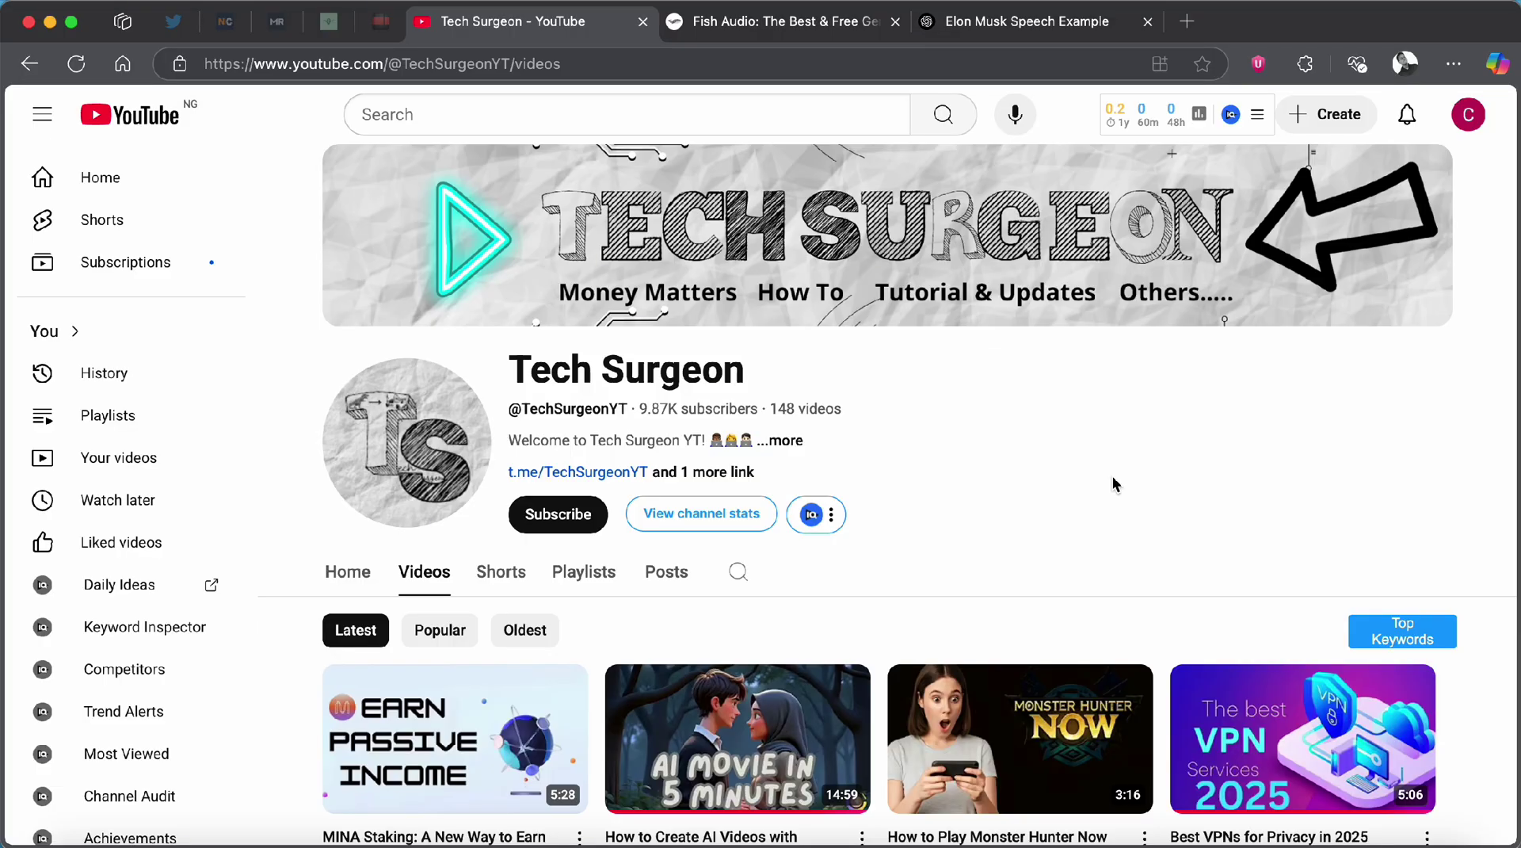
left_click(558, 518)
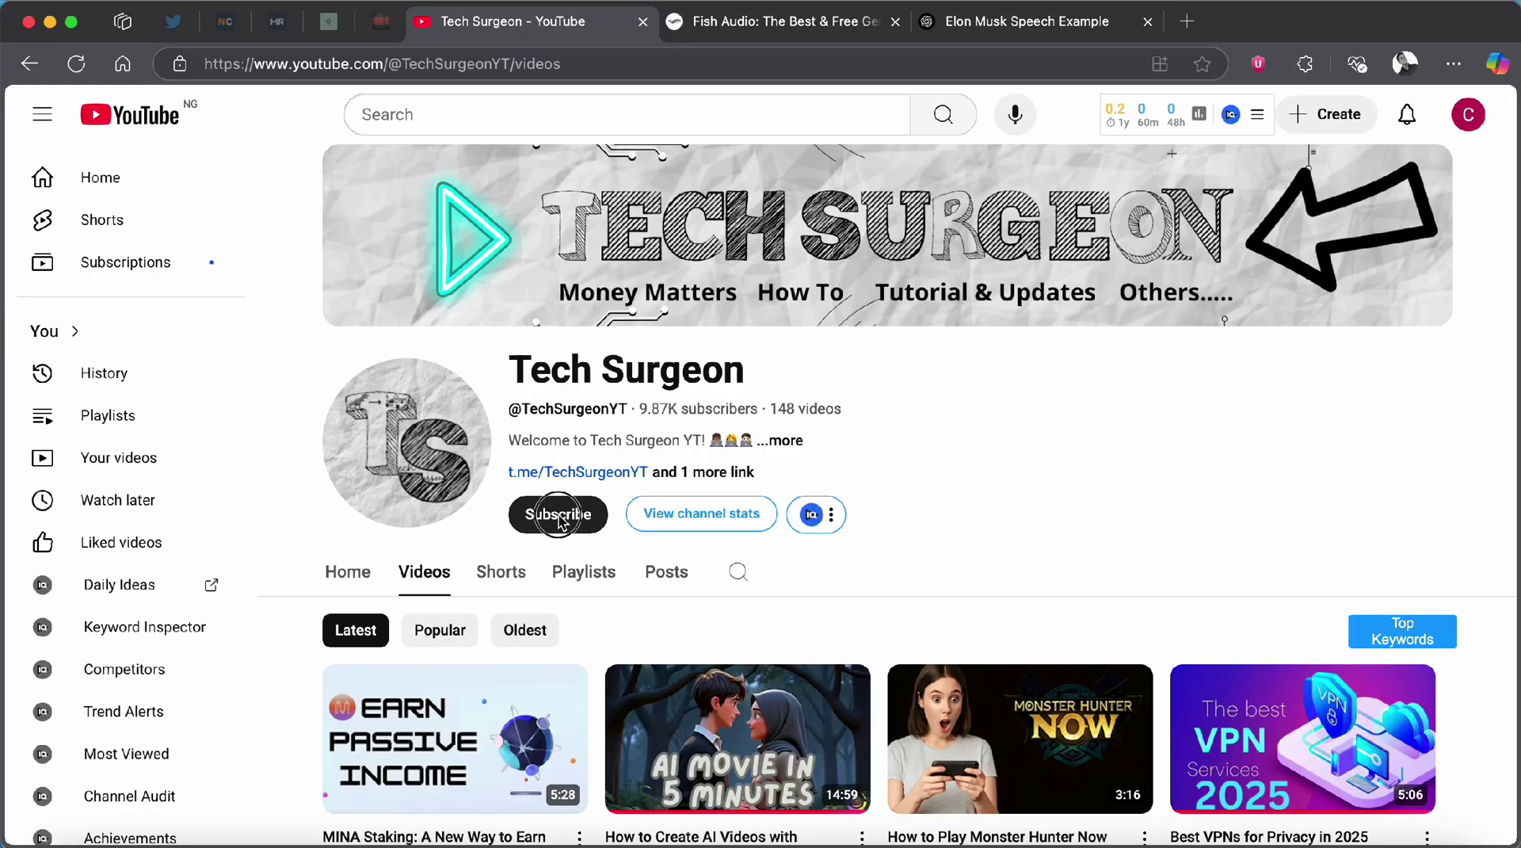
left_click(535, 523)
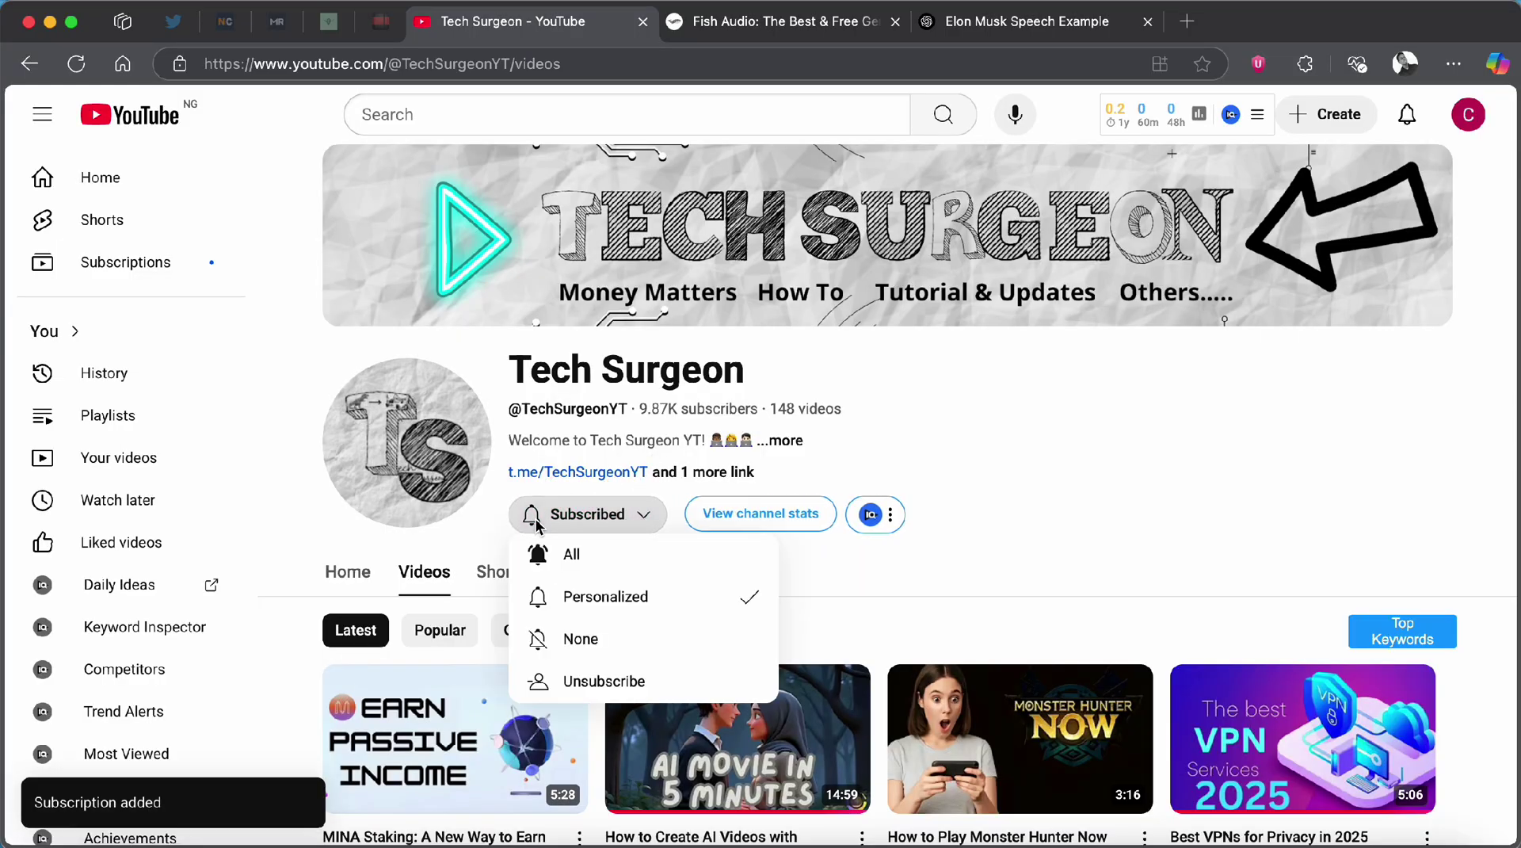
left_click(560, 552)
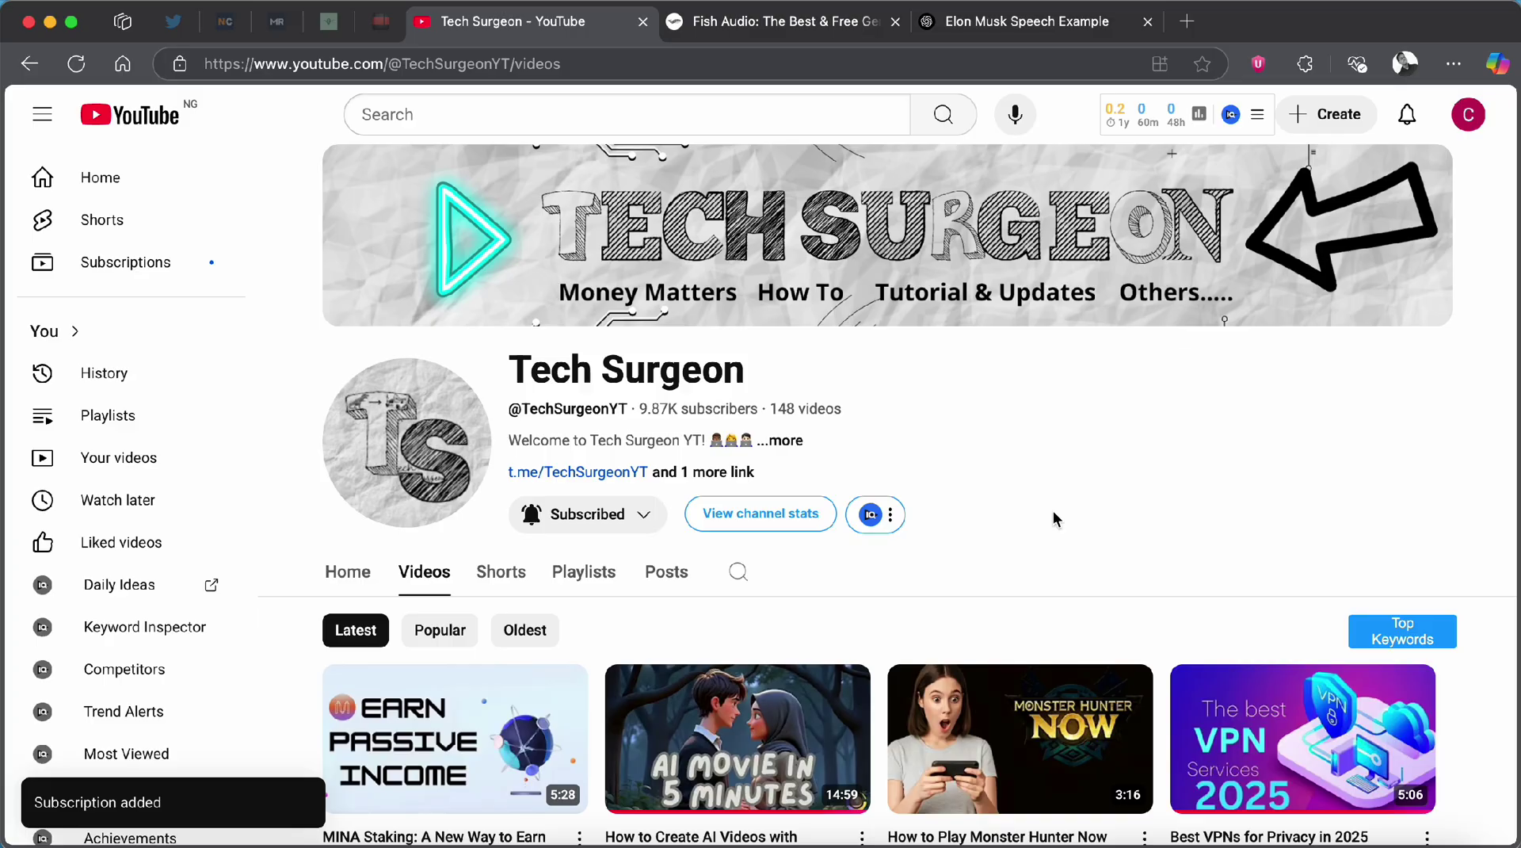